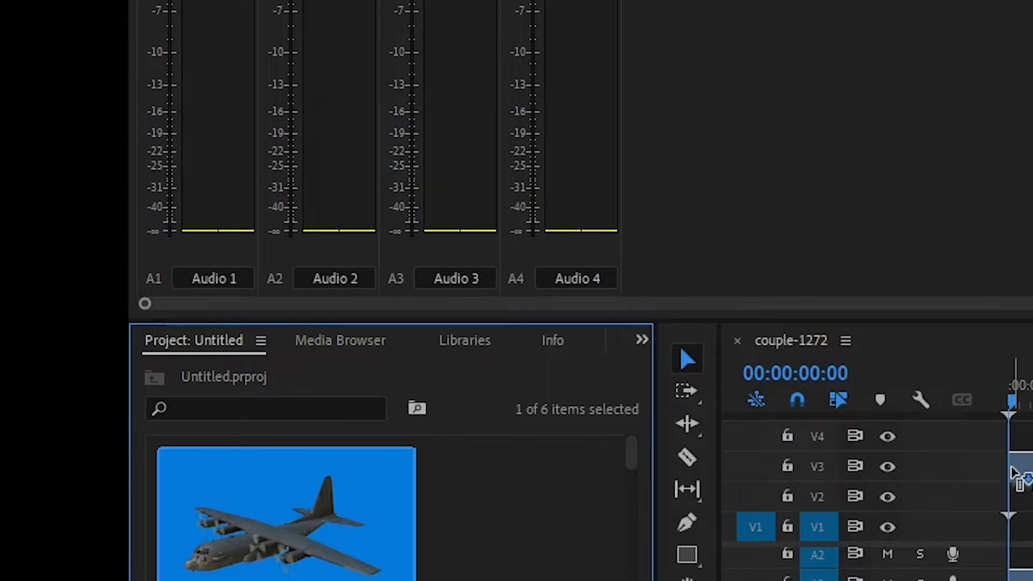
Step: Place the airplane-14252.mp4 clip at the start of track V3 and accept the clip mismatch prompt's default choice
drag(1014, 473, 1014, 478)
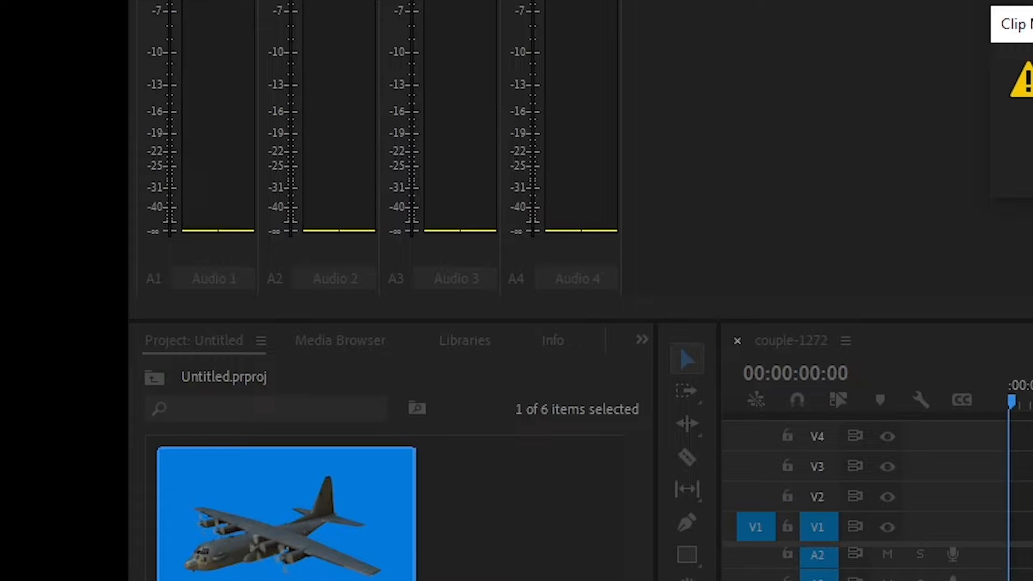
key(Return)
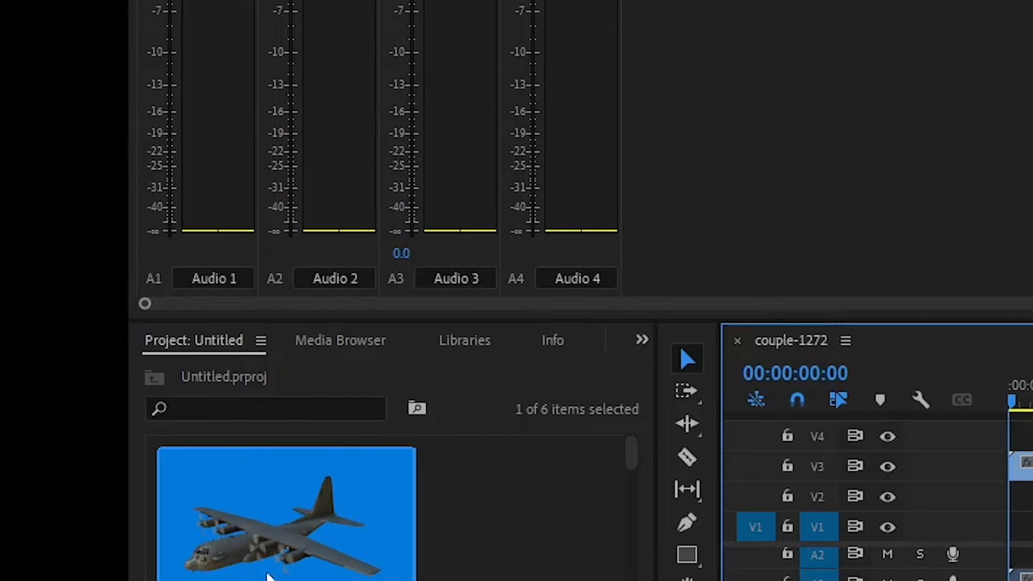
Step: Find the bomb-blasts-79720.mp4 clip among the project media and add it to track V2
scroll(559, 553, down, 3)
scroll(560, 553, up, 3)
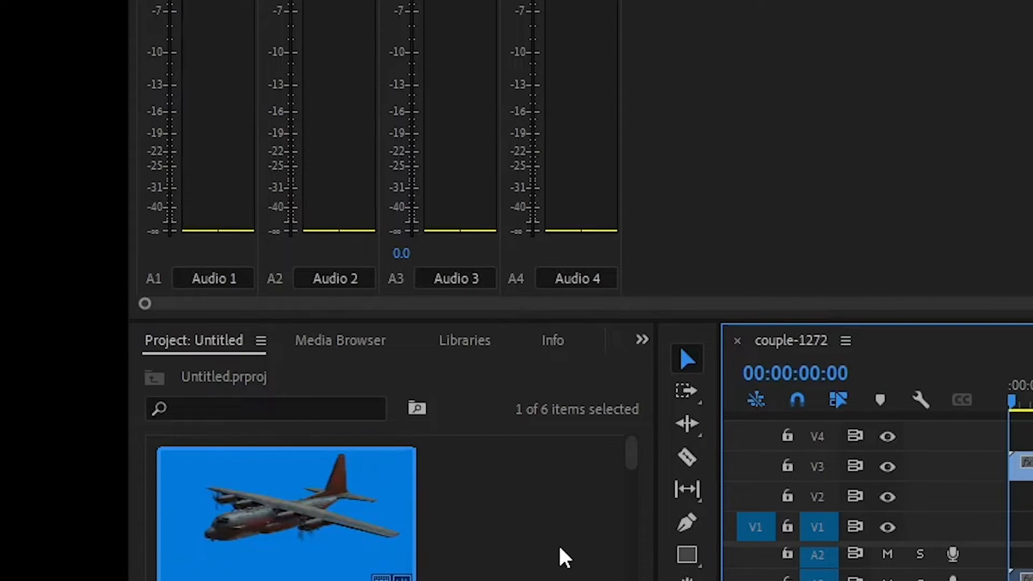
scroll(560, 553, down, 5)
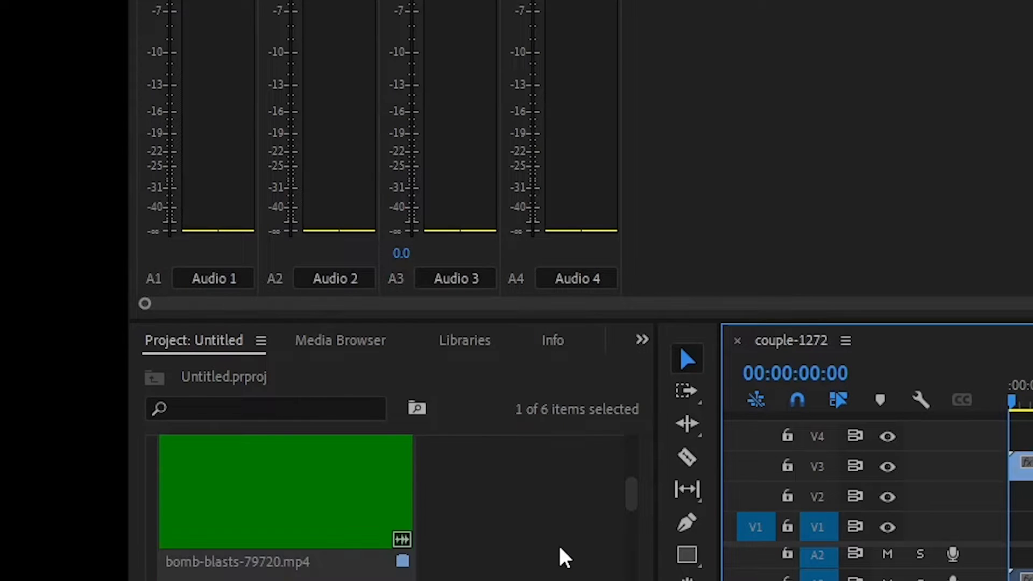
scroll(560, 556, down, 1)
scroll(559, 555, up, 1)
click(267, 491)
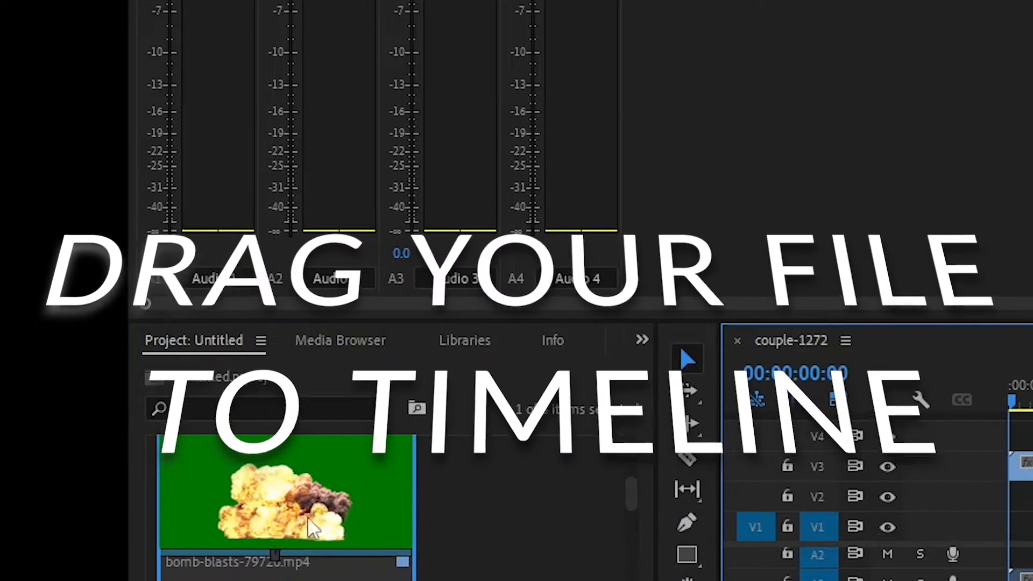
Step: Place the fighter-jets-passing-overhead-30115.mp3 sound at the start of the timeline on its own audio track
scroll(450, 537, down, 5)
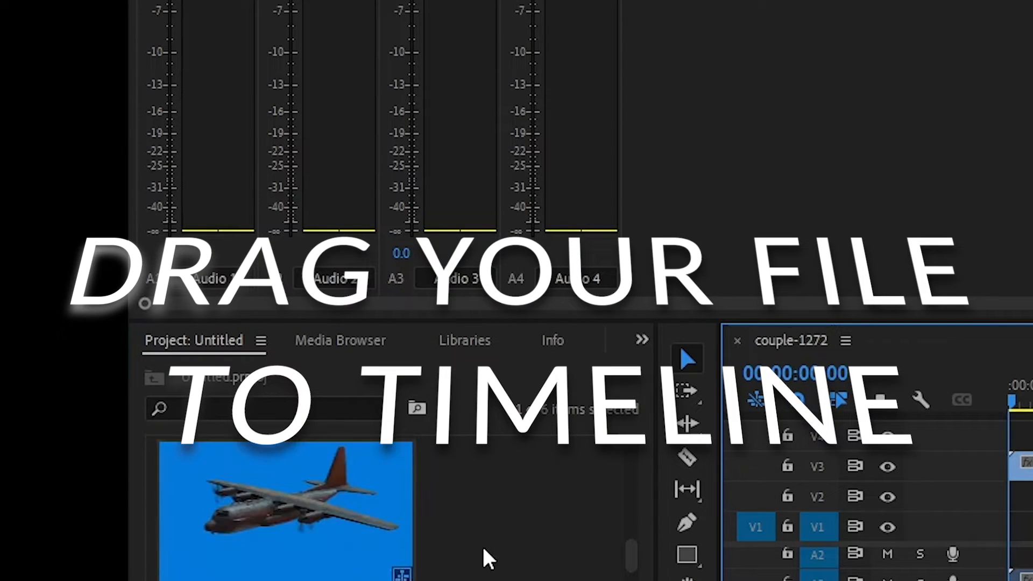
scroll(484, 551, down, 3)
scroll(503, 554, up, 1)
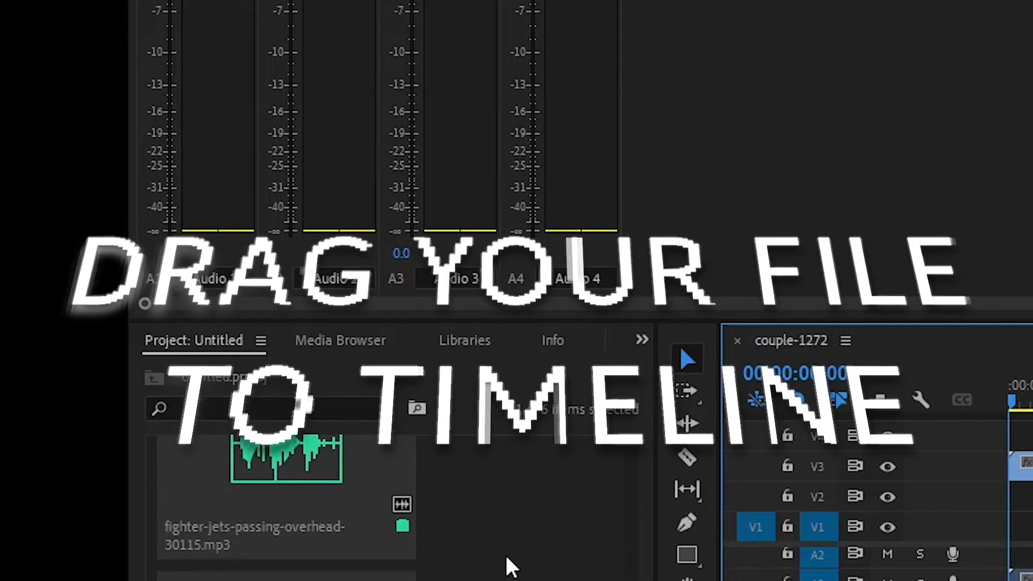
drag(326, 484, 729, 520)
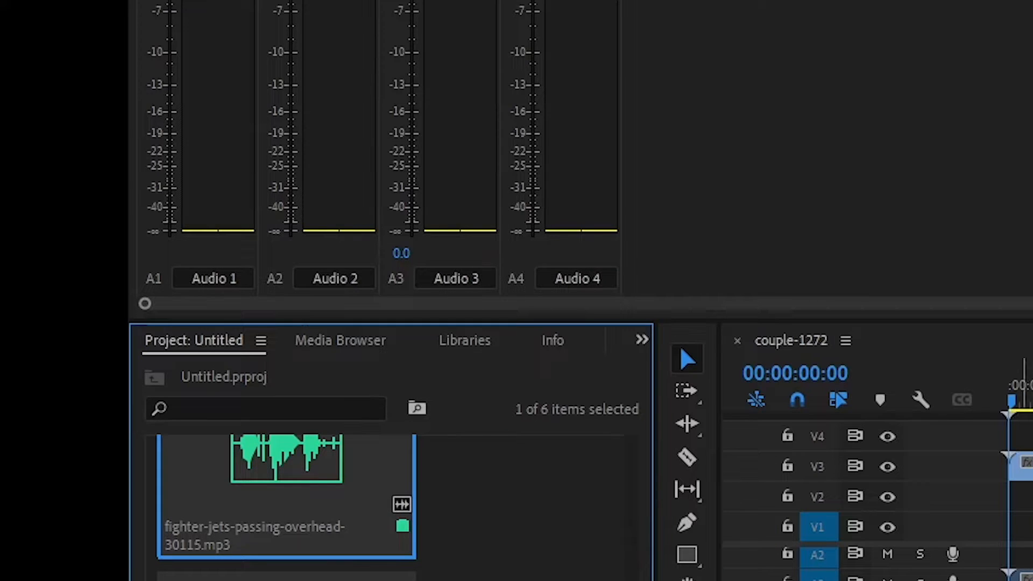
drag(1024, 578, 1014, 578)
Step: Add the sound clip that follows the fighter-jets file in the project media to another audio track in the sequence
scroll(301, 575, down, 1)
drag(301, 576, 653, 580)
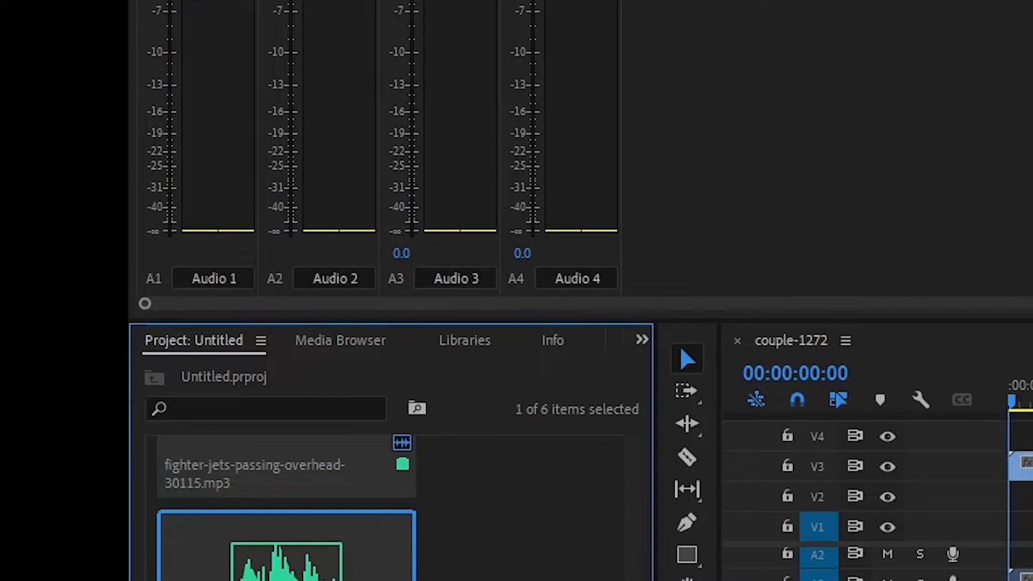
drag(653, 580, 1014, 578)
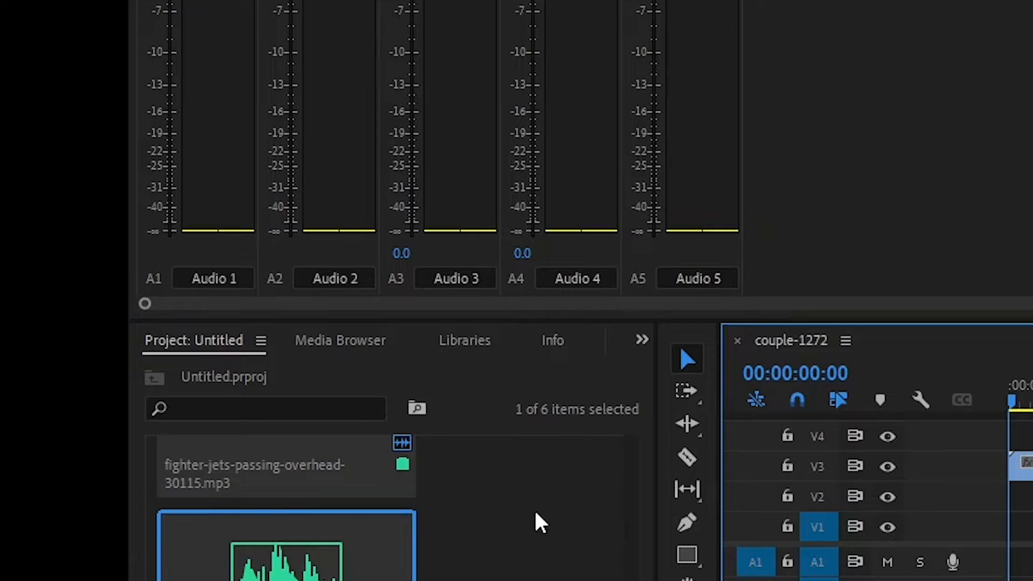
Step: Place the couple-1272.mp4 clip at the start of track V1 and play back the sequence to about 00:00:08:23
scroll(532, 538, down, 4)
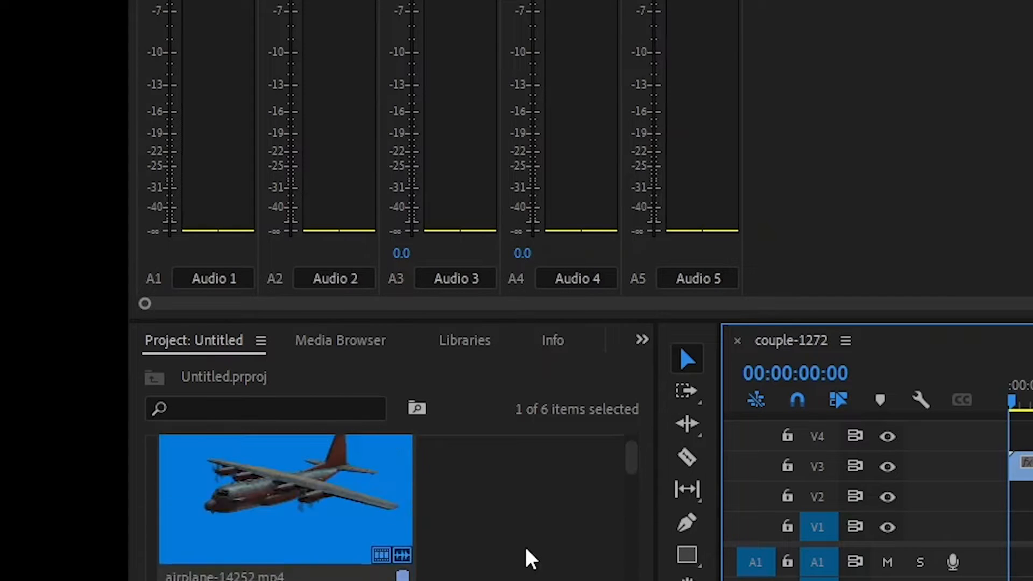
scroll(530, 560, down, 3)
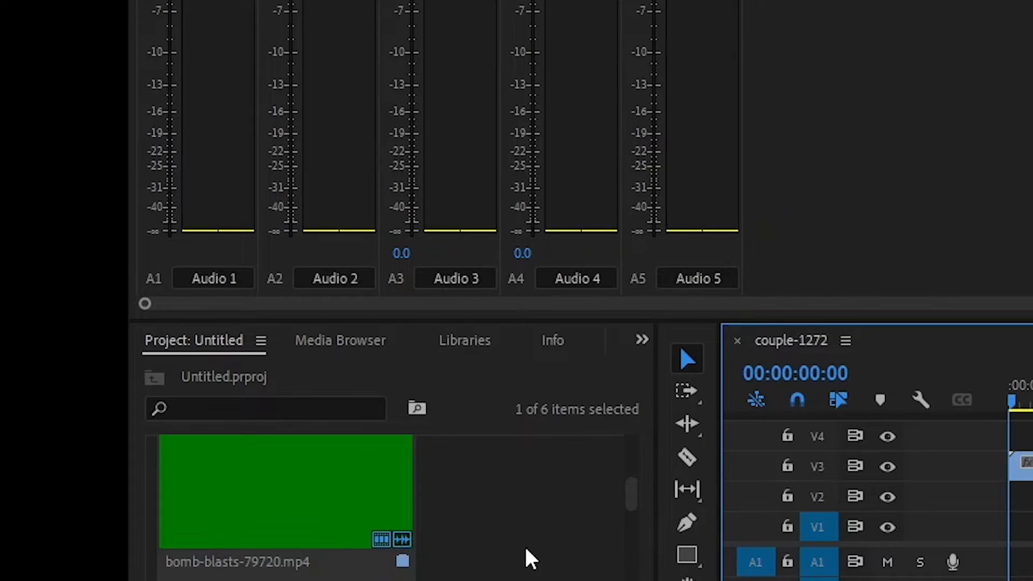
scroll(530, 559, down, 3)
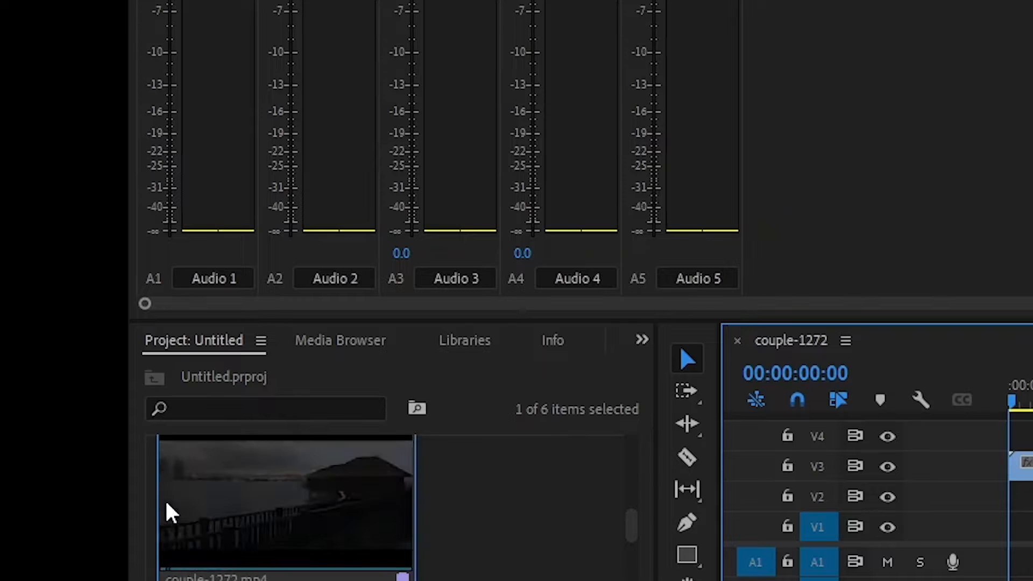
drag(230, 538, 1013, 536)
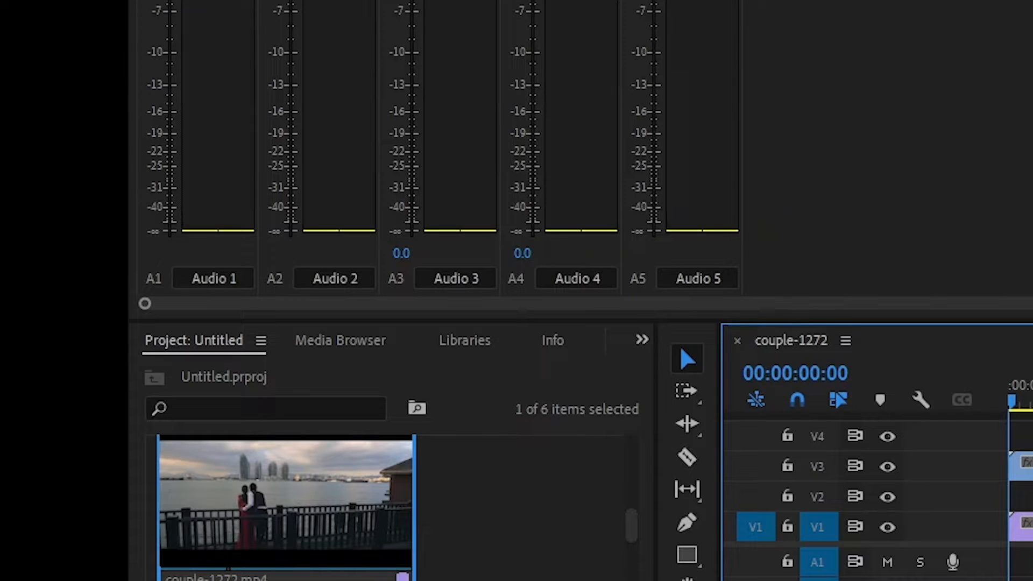
key(space)
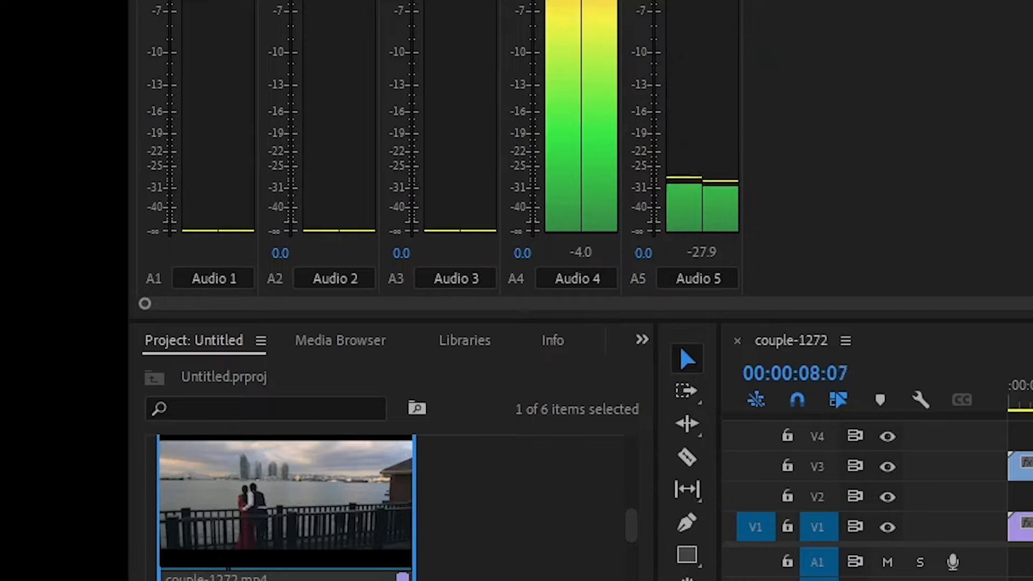
key(space)
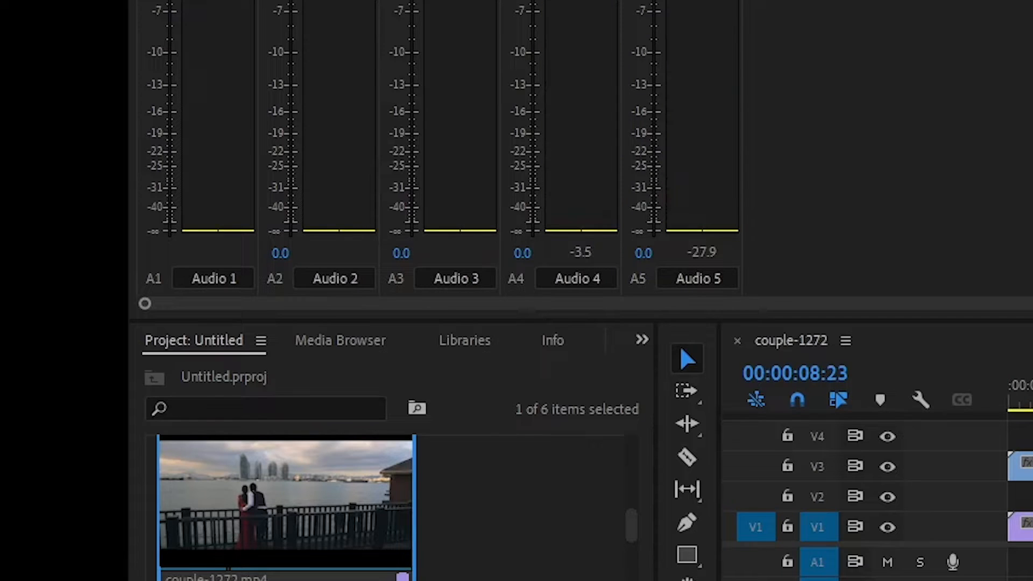
Step: Select the airplane clip on track V3 and show its effect settings
click(1020, 466)
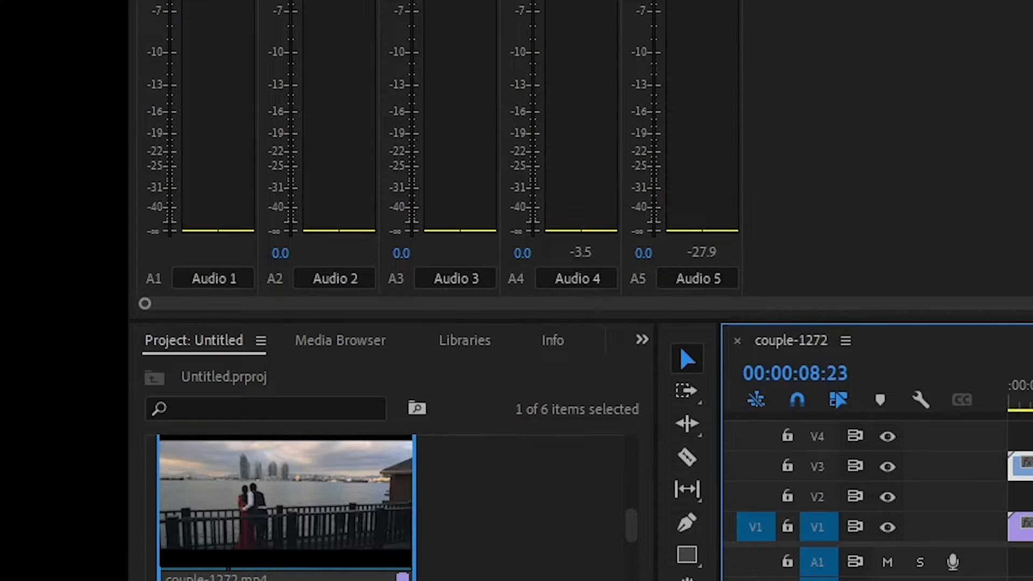
double_click(1020, 466)
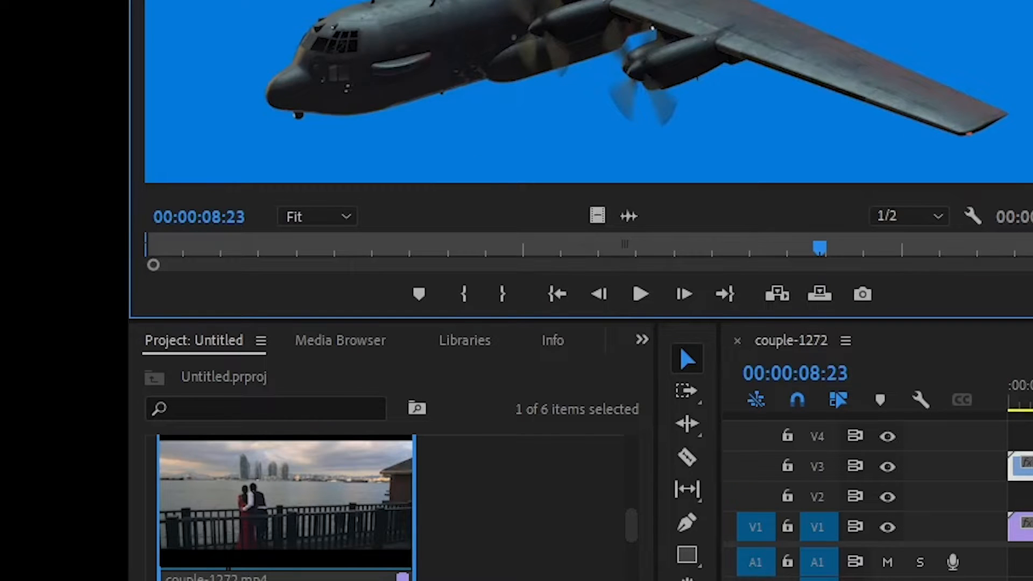
key(shift+5)
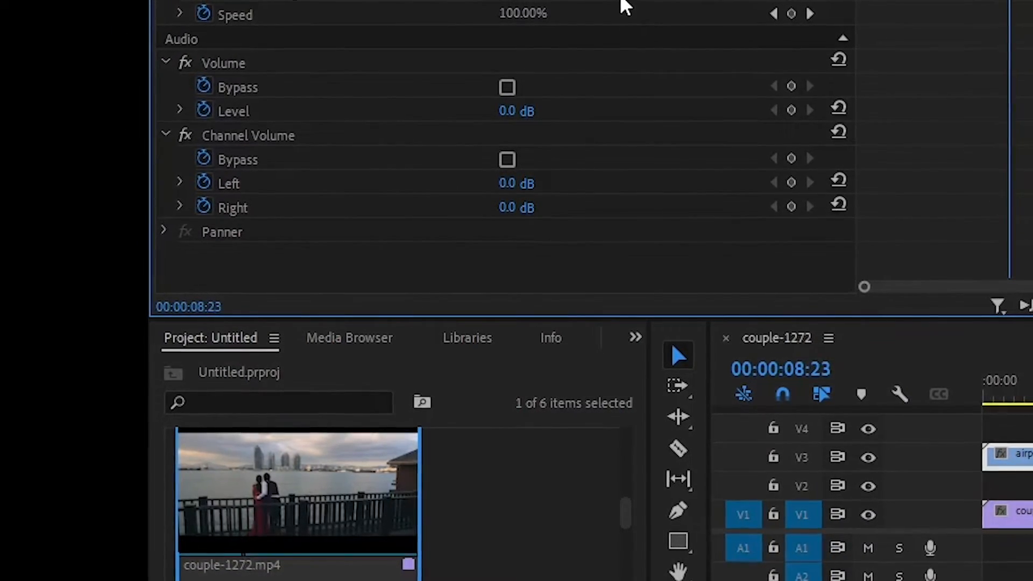
Step: Search the effects for "ultr" and apply Ultra Key to the airplane and bomb-blasts clips
click(633, 337)
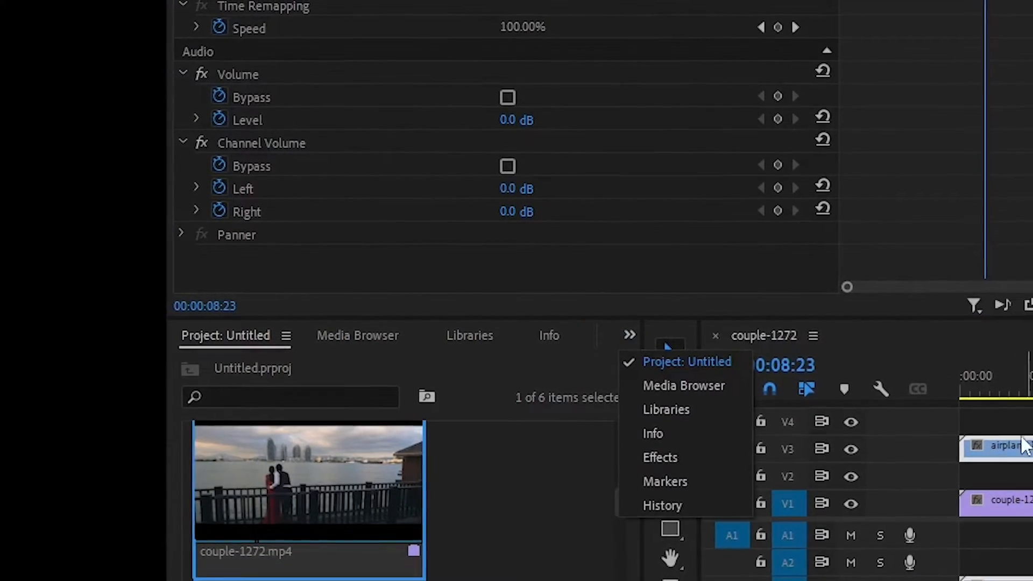
click(657, 454)
double_click(270, 359)
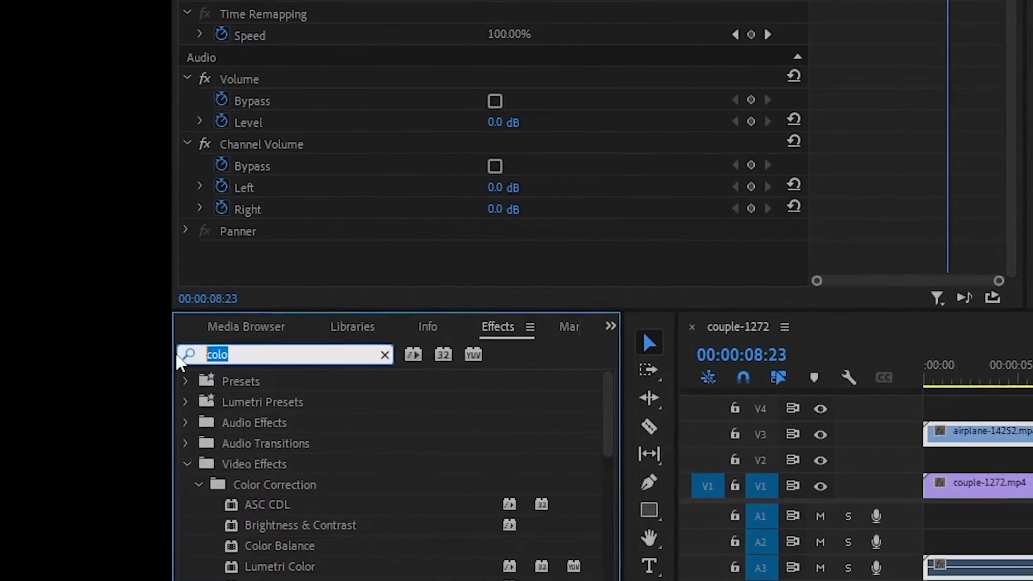
text(ultr)
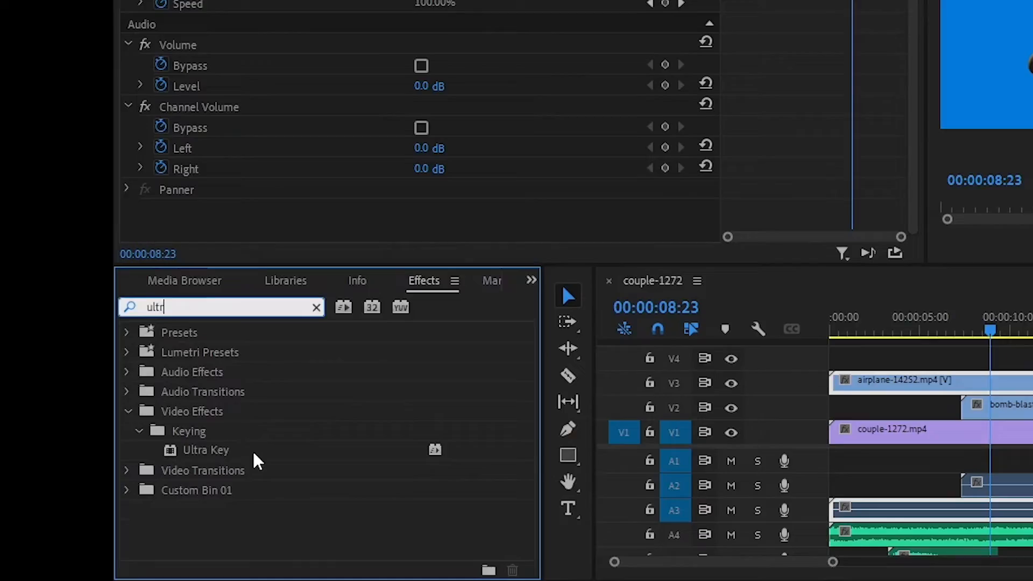
drag(237, 458, 914, 394)
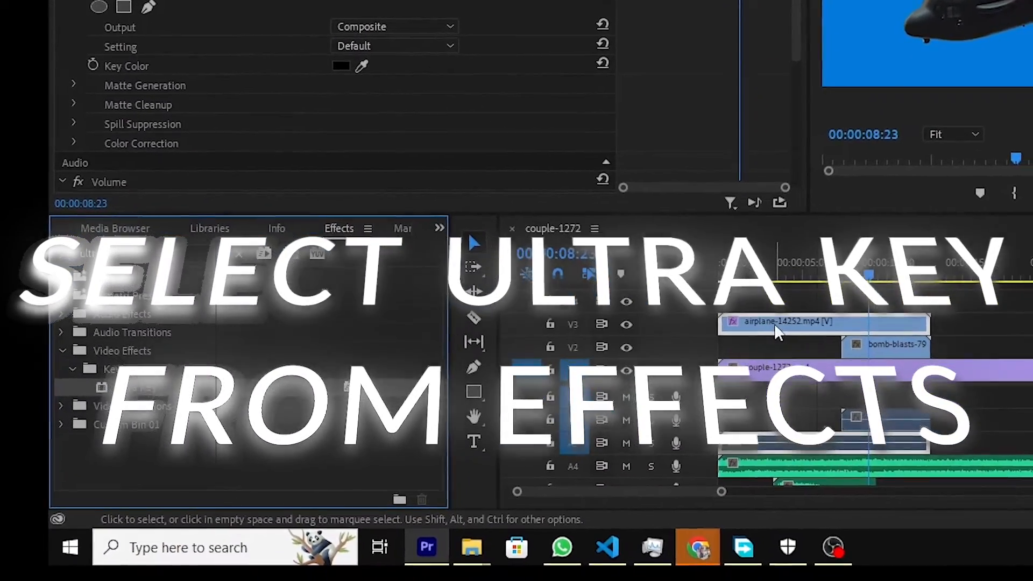
click(867, 336)
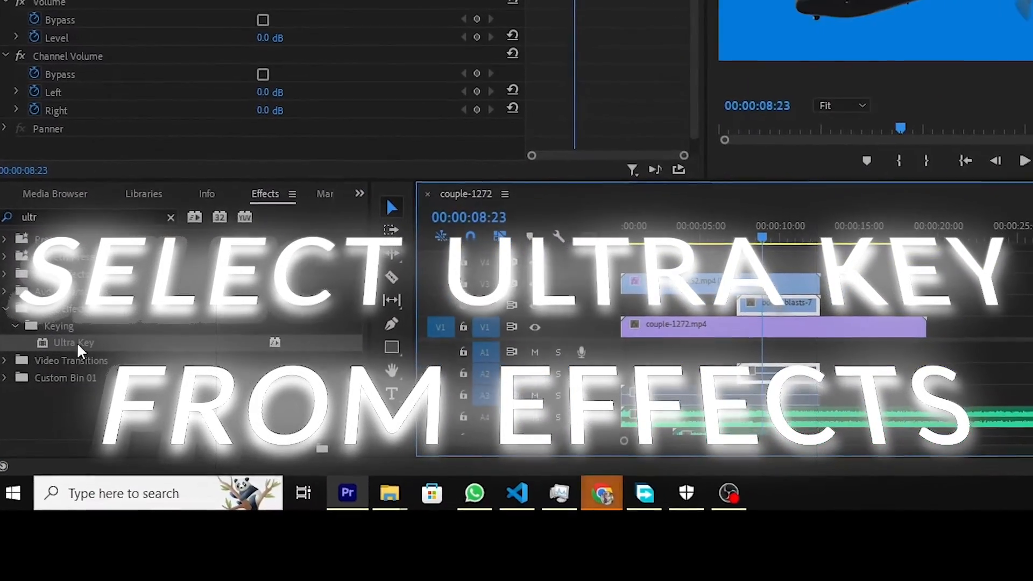
drag(81, 352, 800, 332)
Step: Set the airplane clip's Ultra Key colour by sampling its blue background in the preview
drag(745, 316, 753, 276)
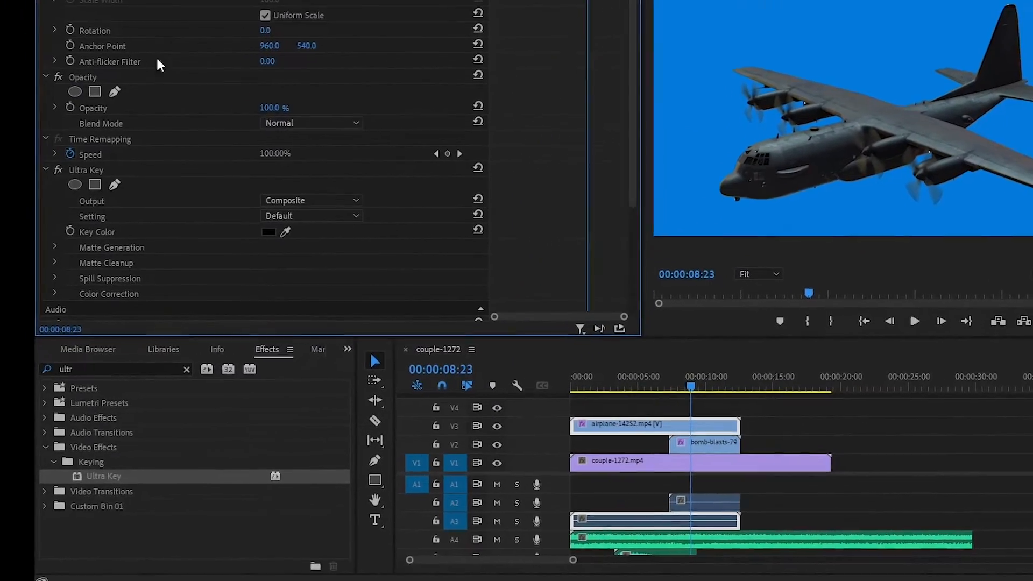
scroll(308, 212, down, 5)
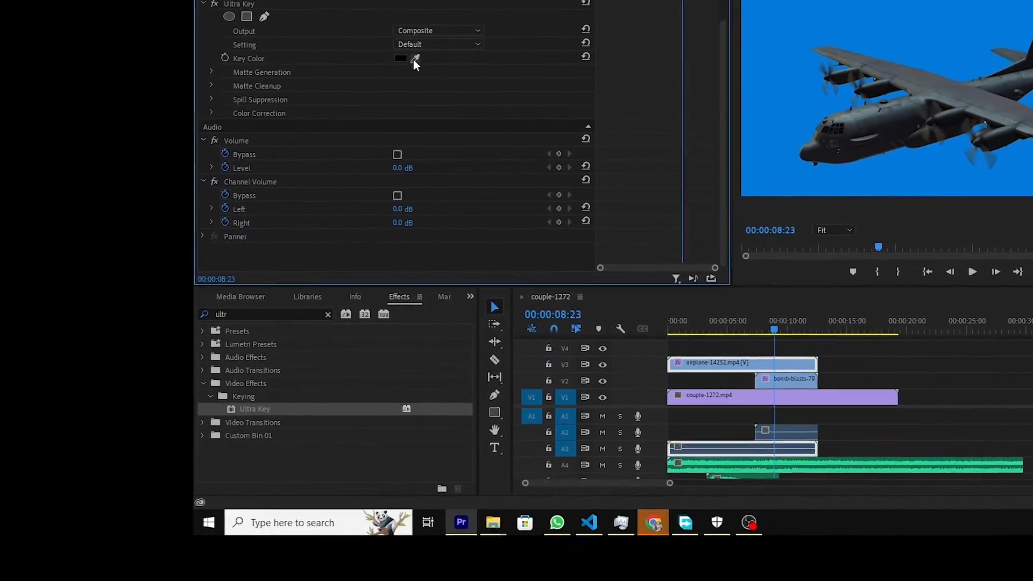
click(413, 59)
click(888, 8)
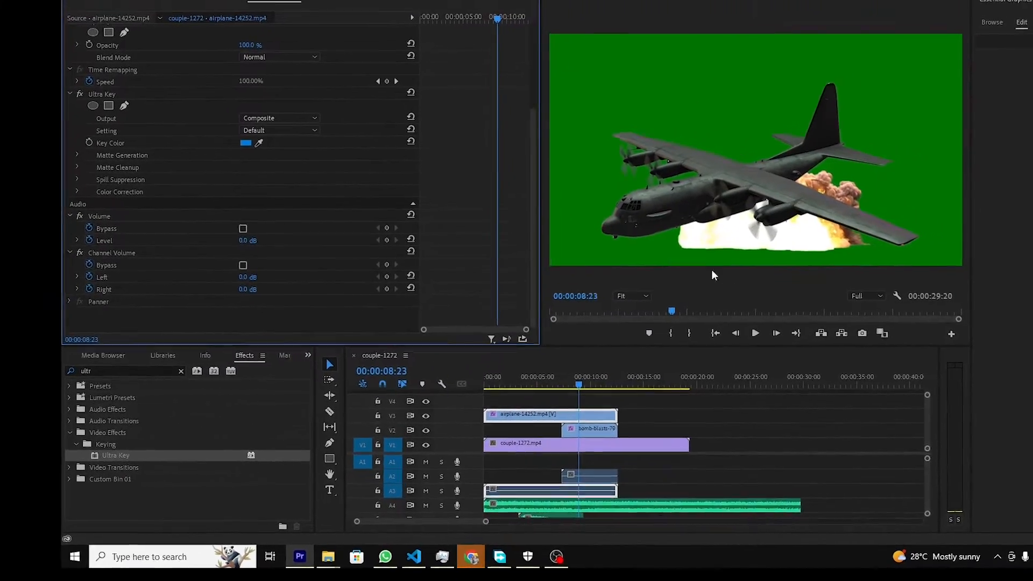
Step: Set the bomb-blasts clip's Ultra Key colour by sampling its green background in the preview
click(560, 437)
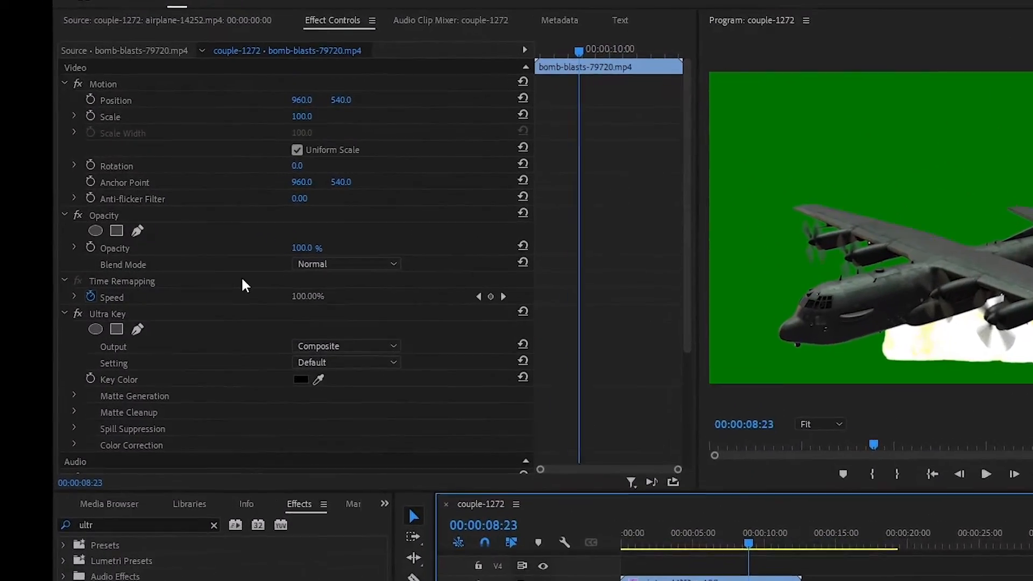
click(319, 379)
click(807, 135)
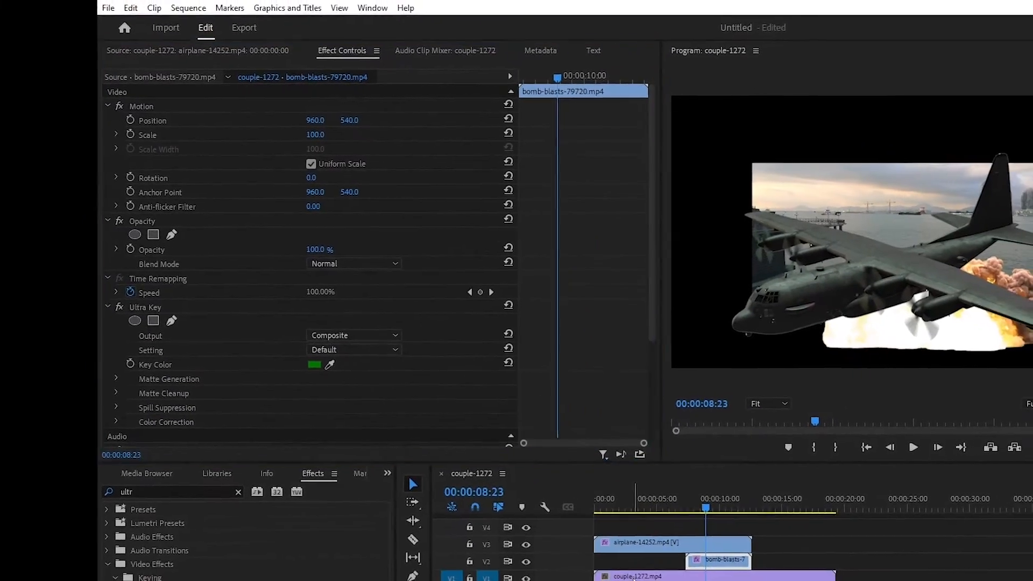
Step: Move the airplane clip to start at about 12.5 seconds and the bomb-blasts clip at about 15 seconds
click(1022, 260)
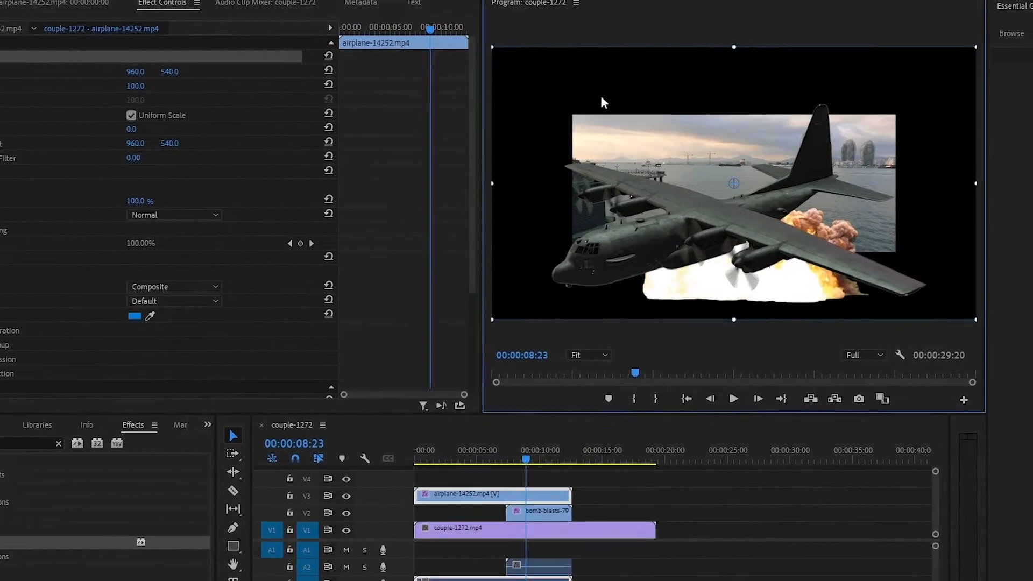
click(648, 492)
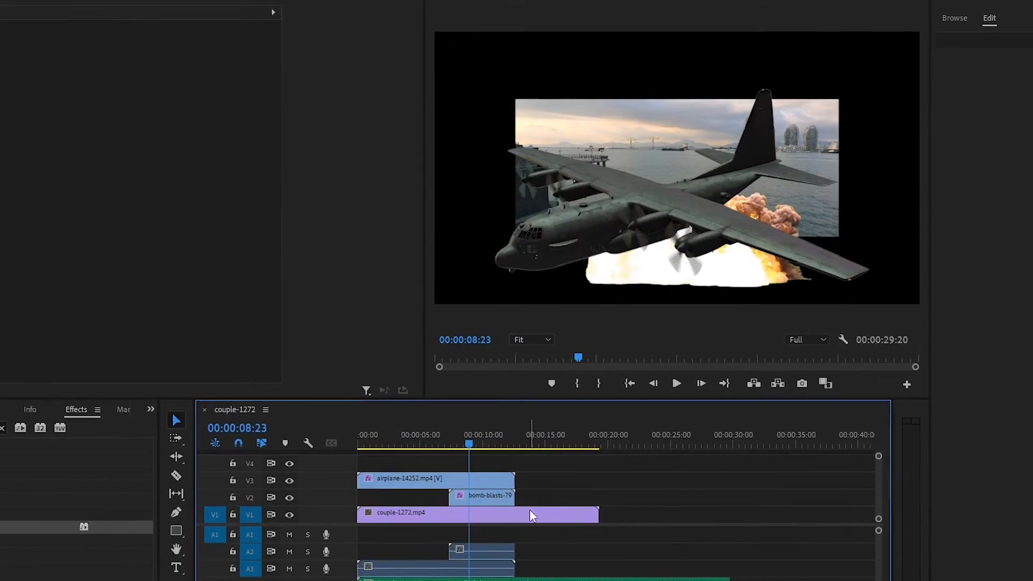
click(529, 514)
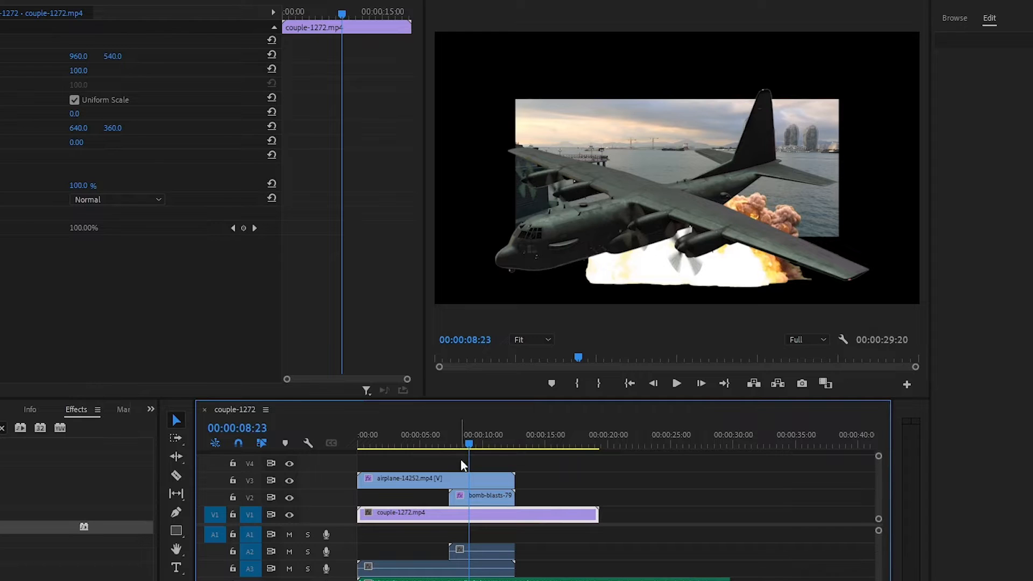
drag(489, 473, 646, 479)
drag(498, 495, 591, 495)
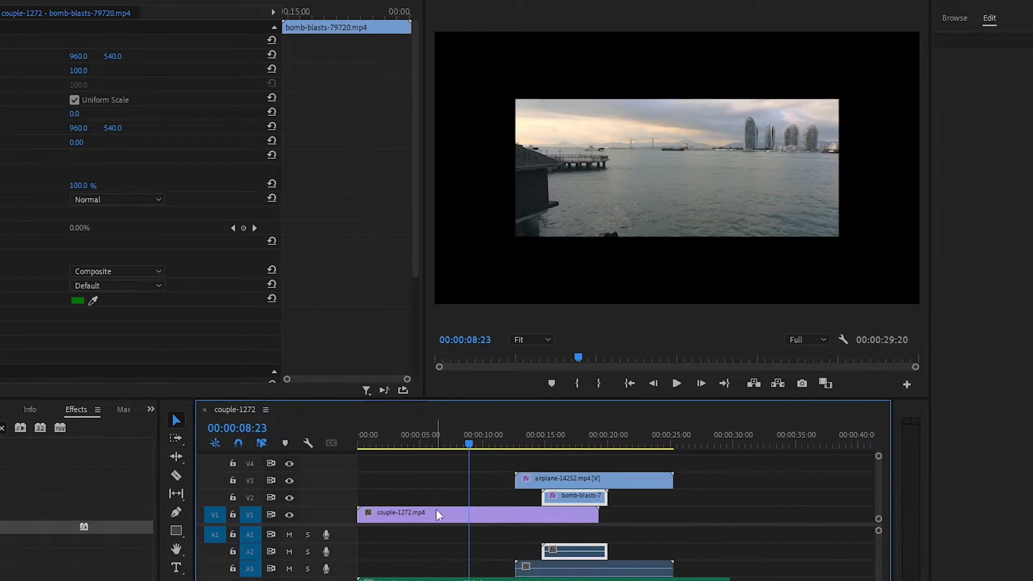
Step: Scale the couple-1272 clip to the sequence's frame size
click(436, 511)
right_click(634, 144)
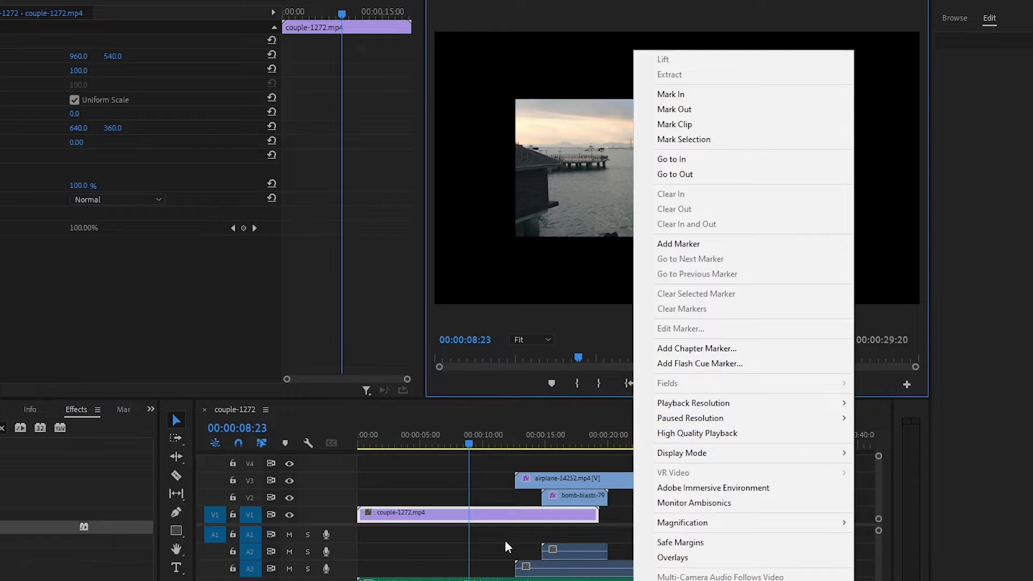
click(493, 512)
right_click(493, 512)
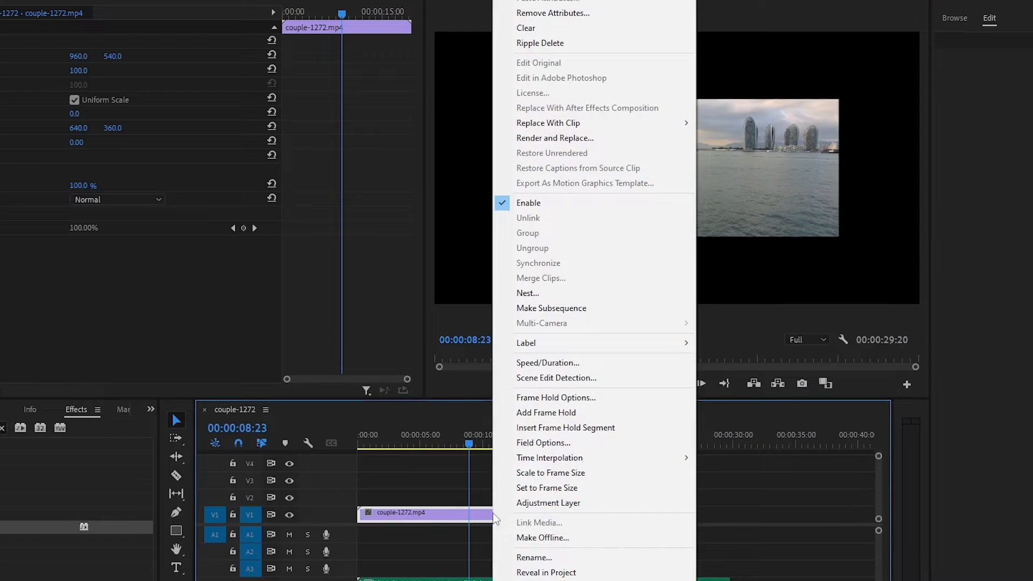
click(556, 474)
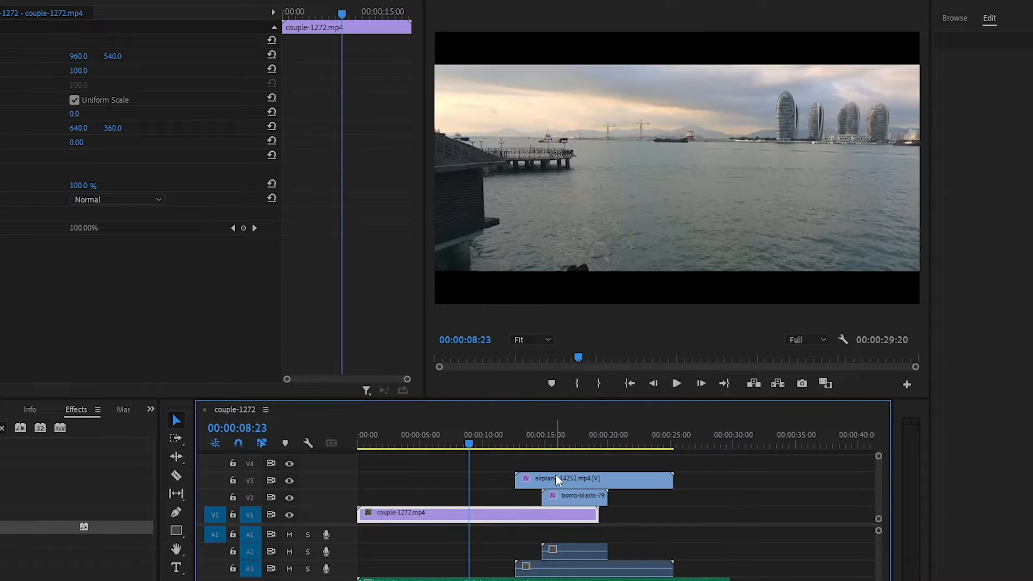
click(710, 168)
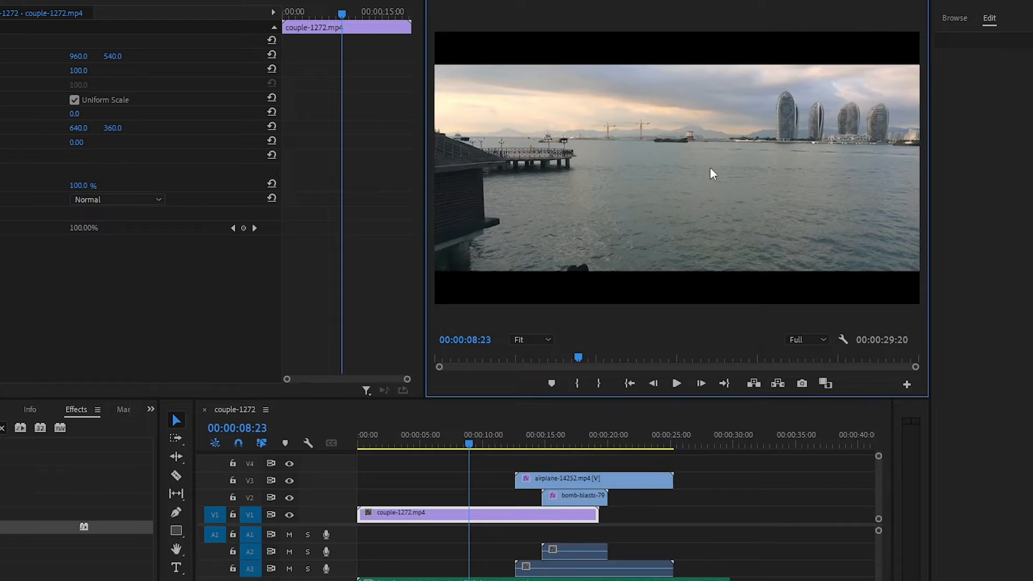
Step: Play the sequence from the start to check how the enlarged couple clip looks
click(563, 491)
click(581, 479)
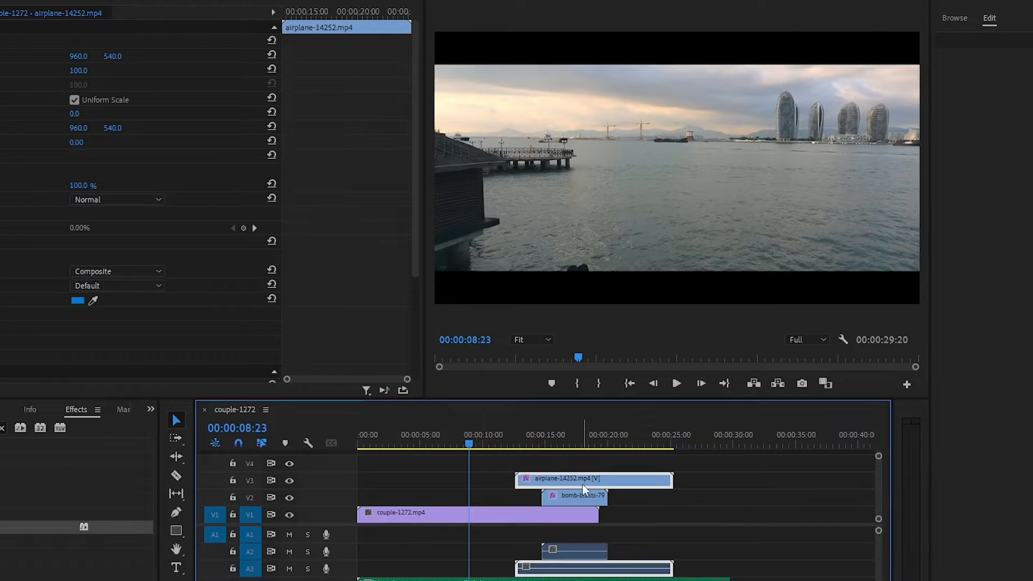
click(583, 495)
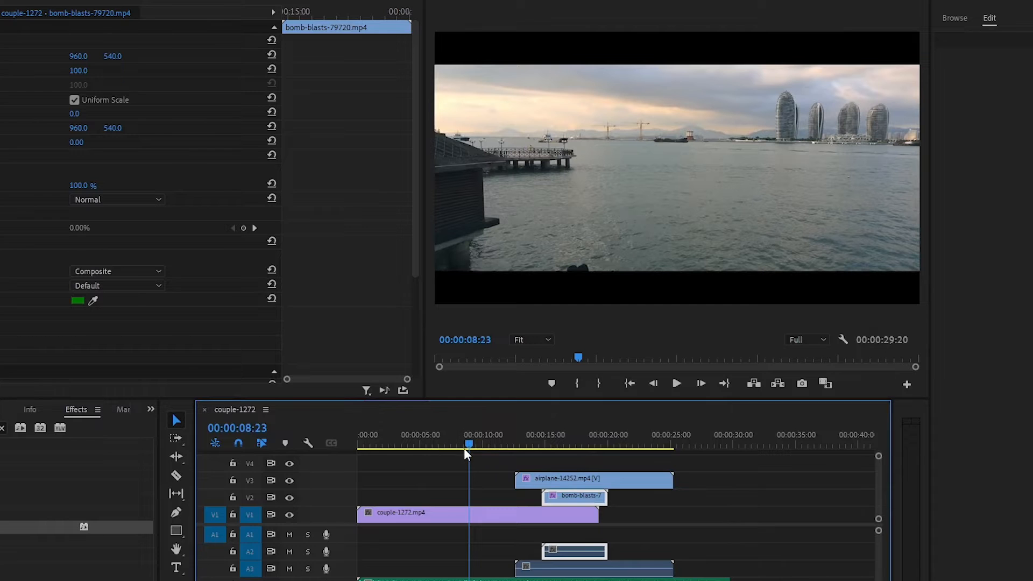
drag(465, 445, 357, 453)
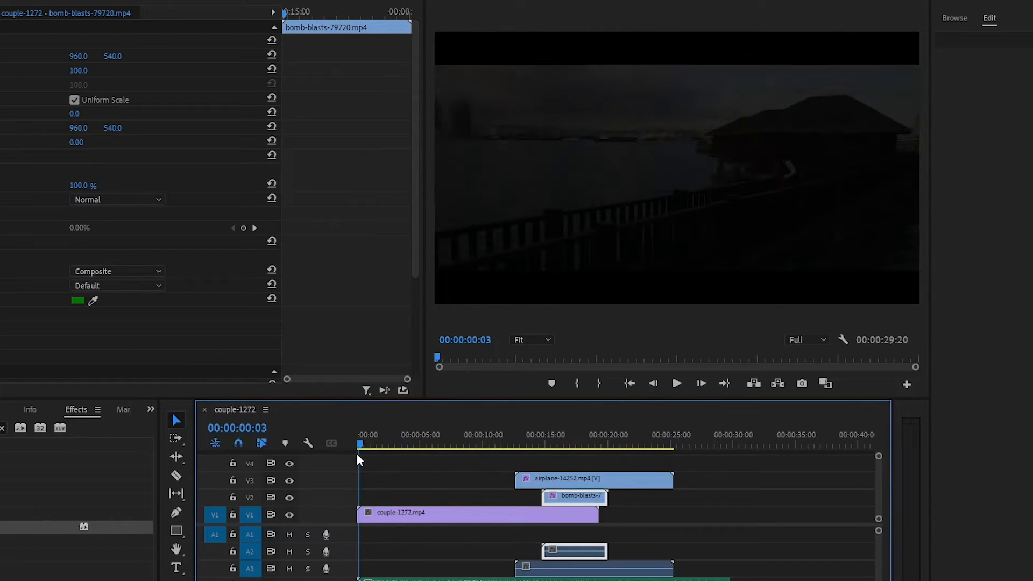
click(673, 388)
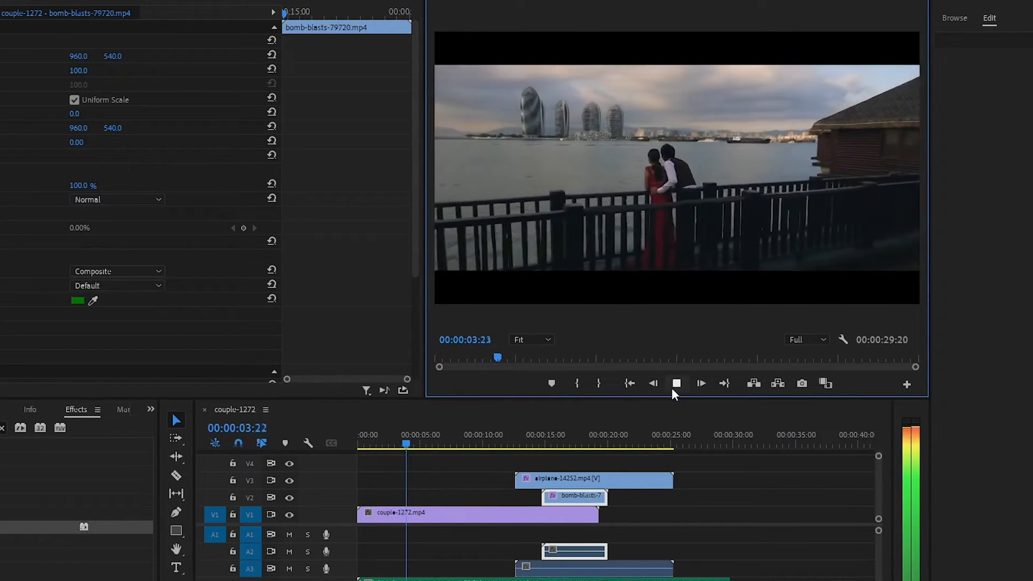
click(673, 387)
Step: Cut the couple clip with the Razor tool at about 8 seconds, 10 seconds and 00:00:11:07
click(461, 513)
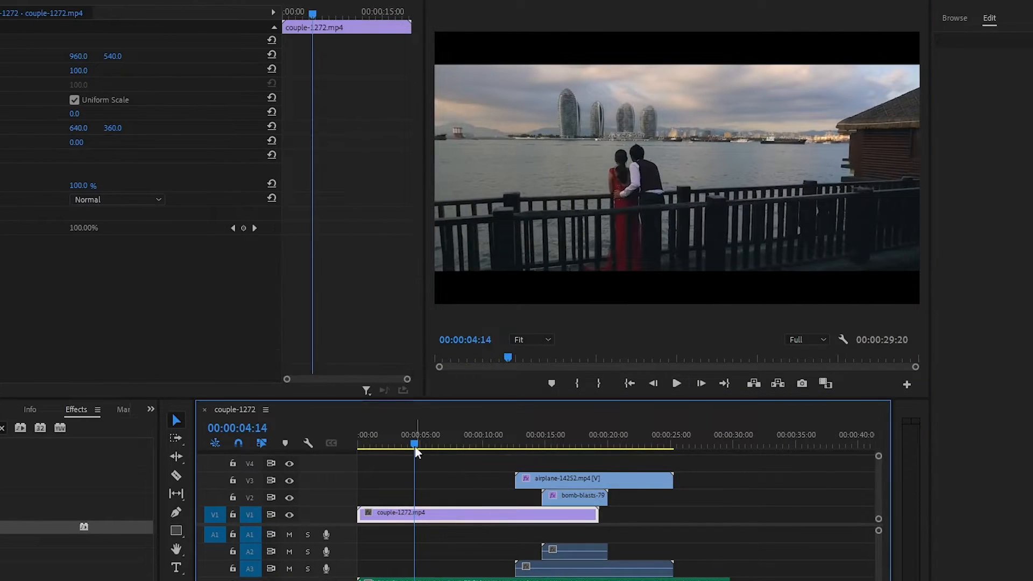
drag(417, 445, 499, 444)
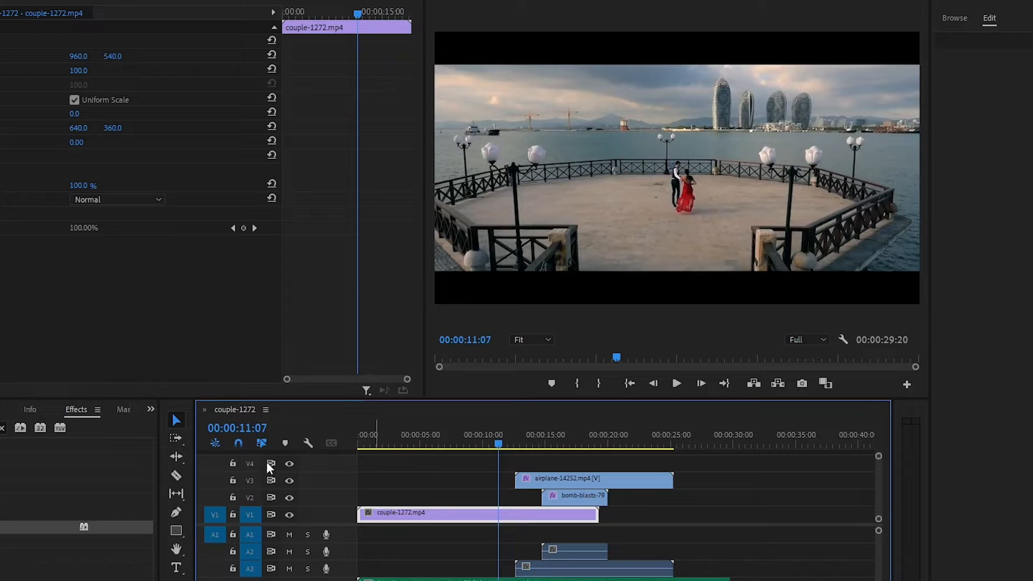
click(177, 476)
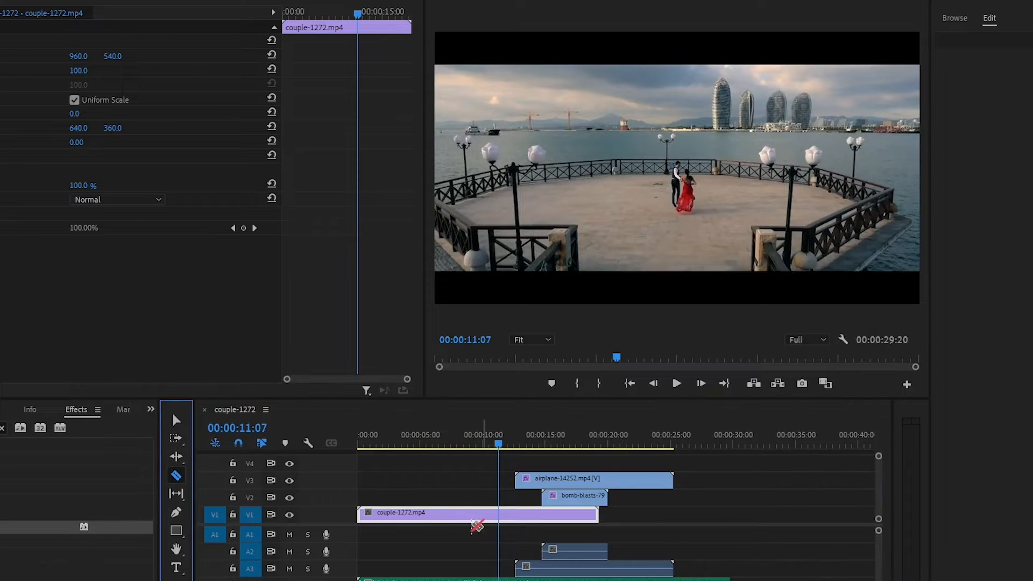
click(460, 516)
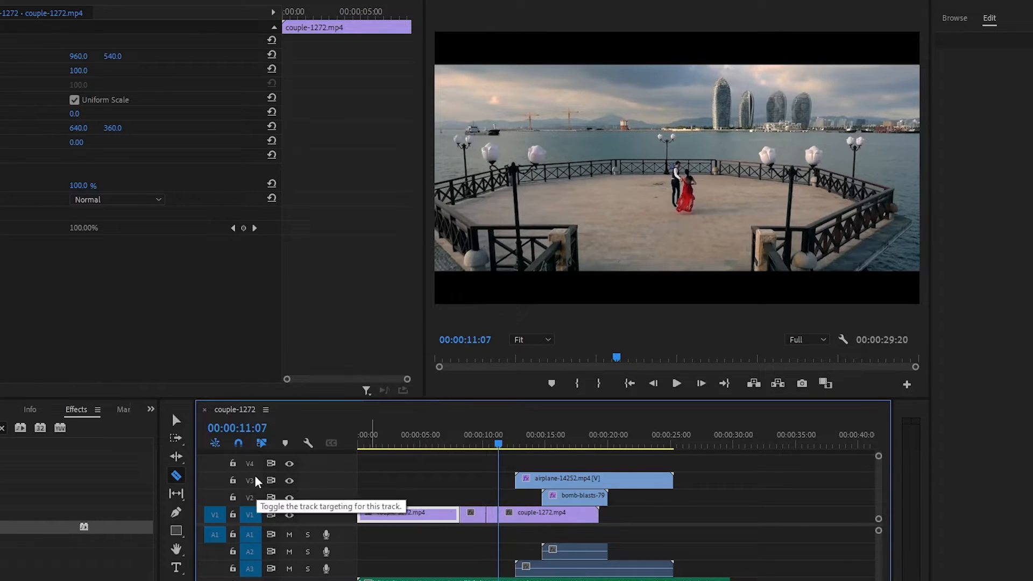
click(176, 420)
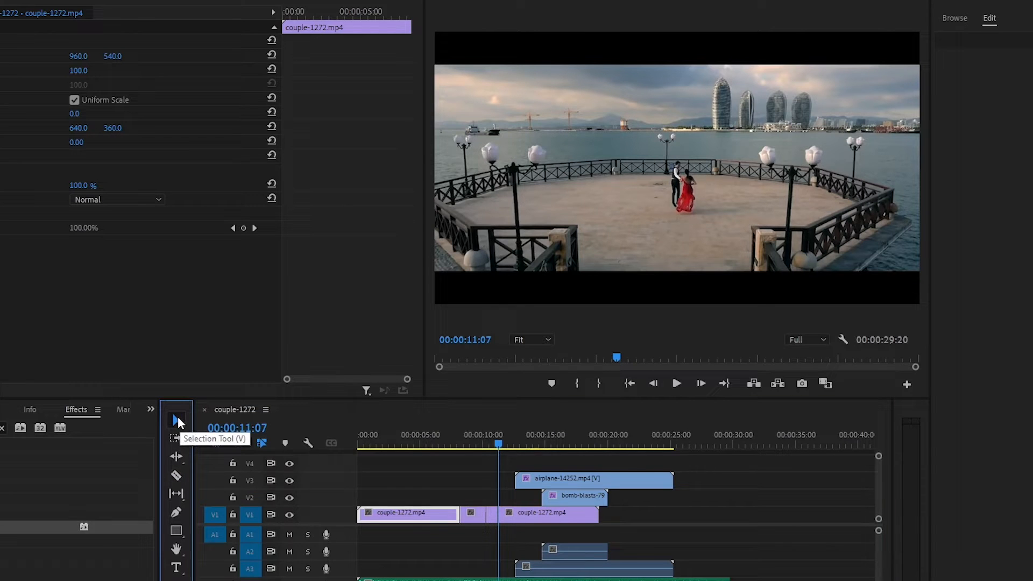
Step: Preview the part where the airplane appears and delete all couple clip segments before 00:00:11:07
click(433, 524)
key(space)
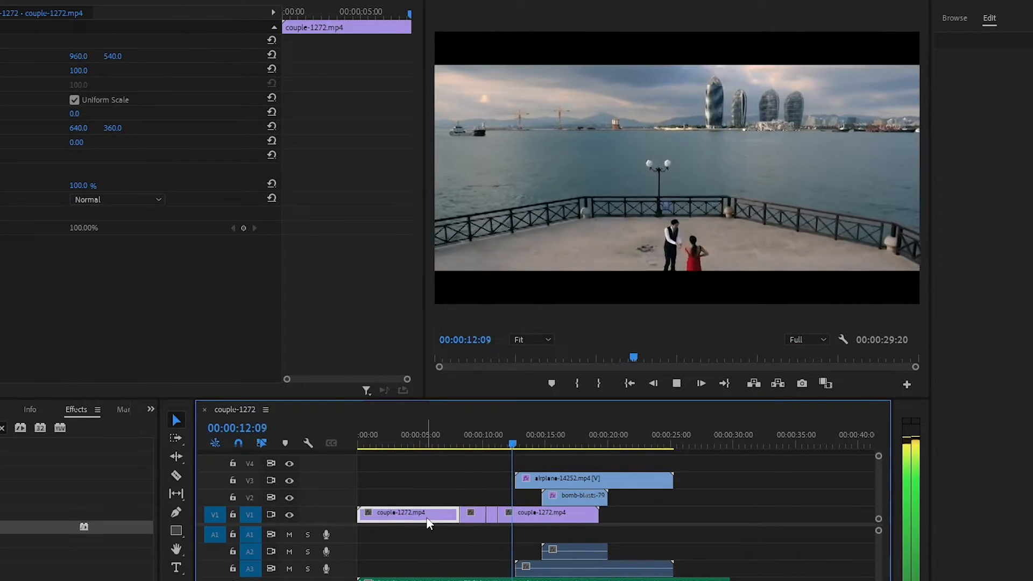
key(space)
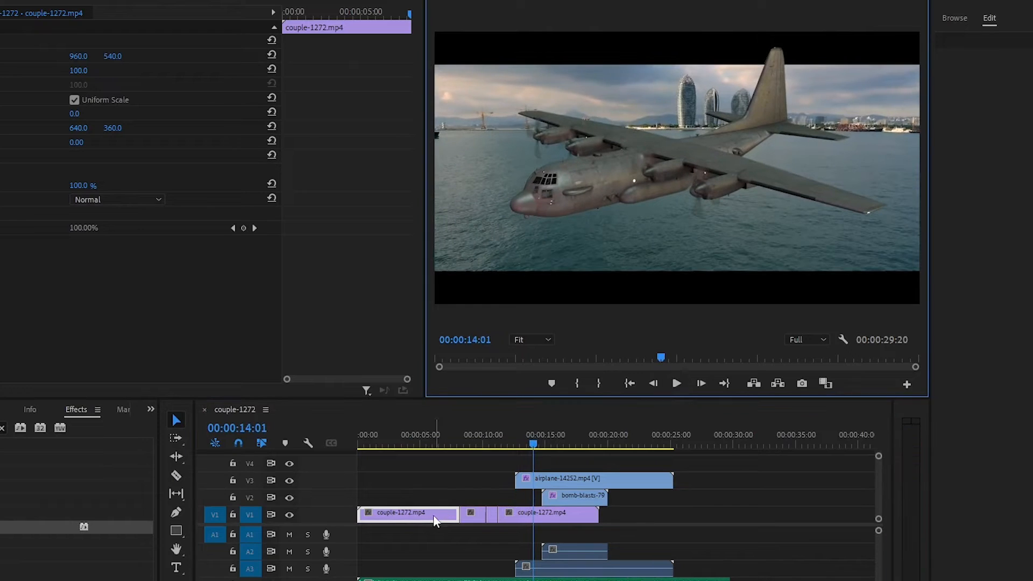
click(426, 515)
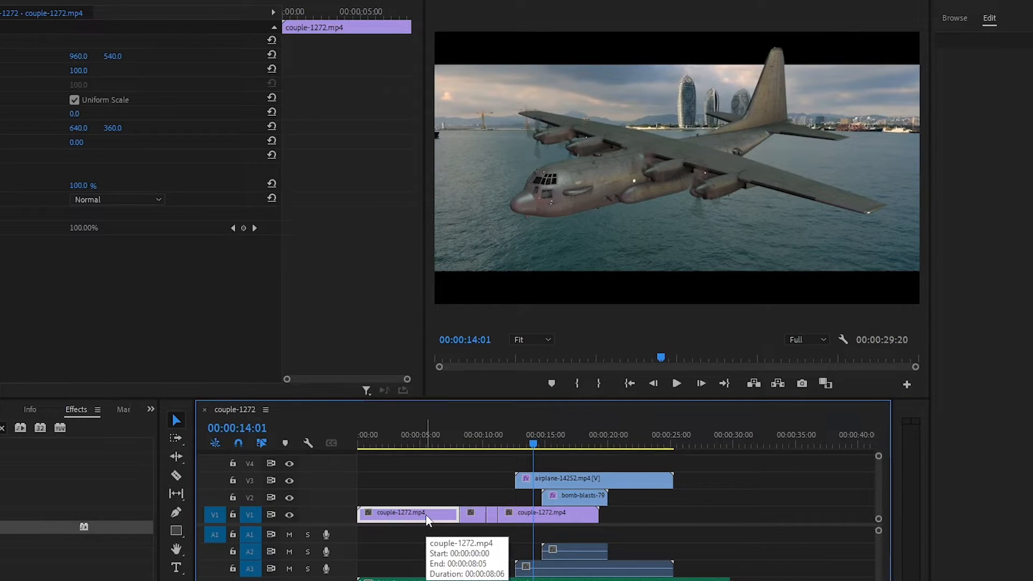
key(Delete)
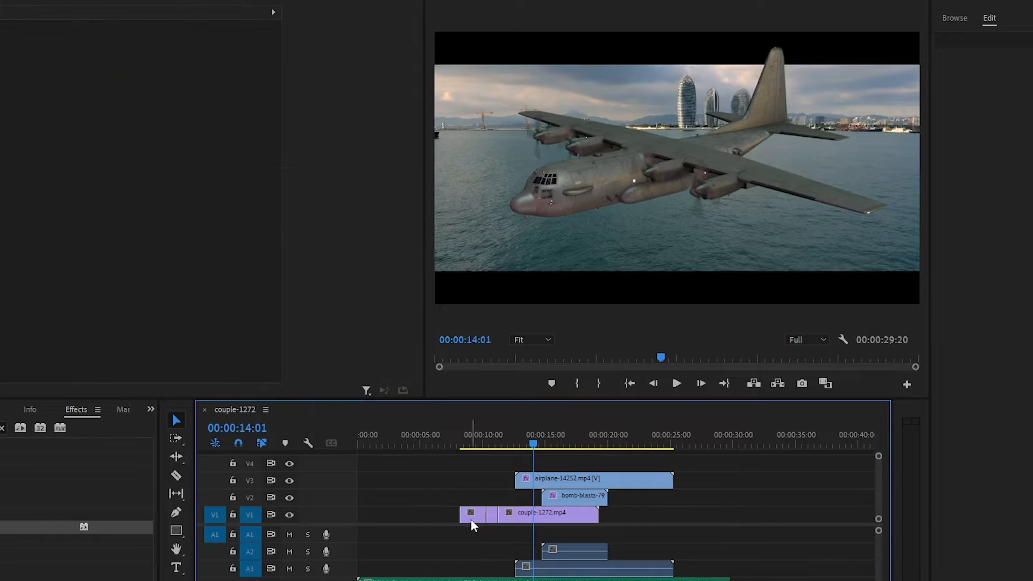
click(470, 519)
key(Delete)
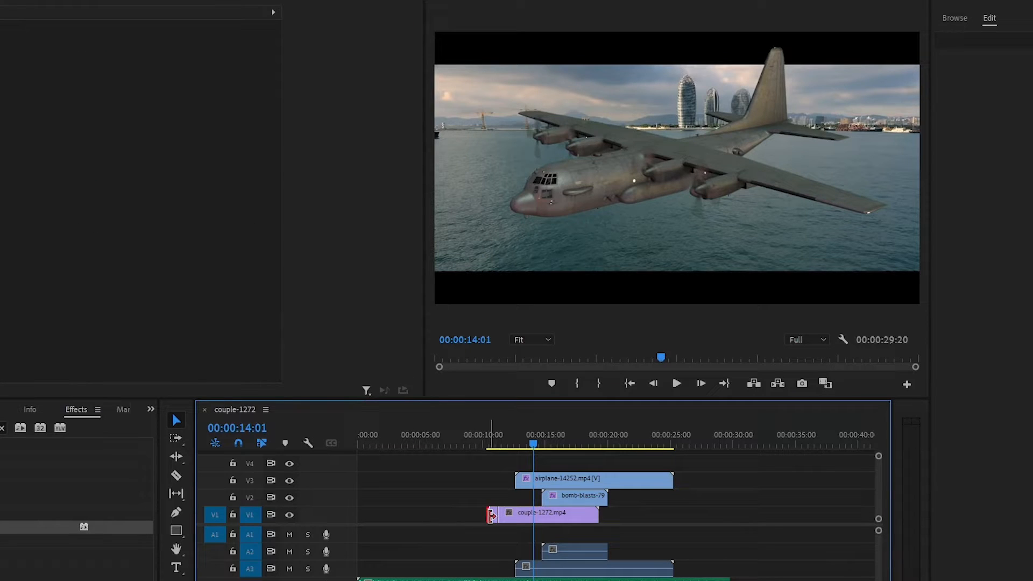
drag(490, 515, 498, 515)
Step: Move the fighter-jets sound to the airplane clip's start and the explosion sound to about 13 seconds
drag(402, 579, 566, 580)
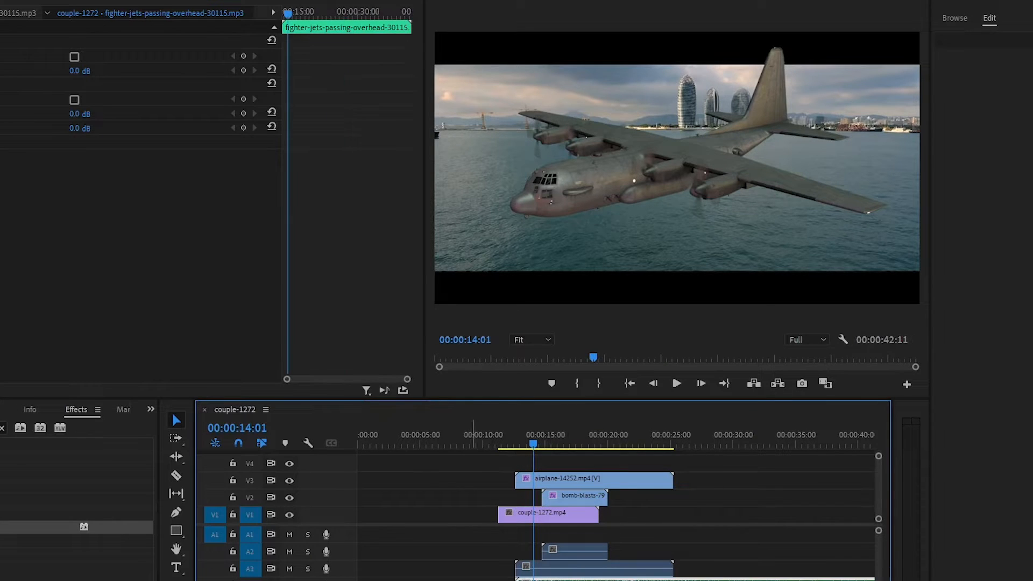
drag(469, 579, 555, 580)
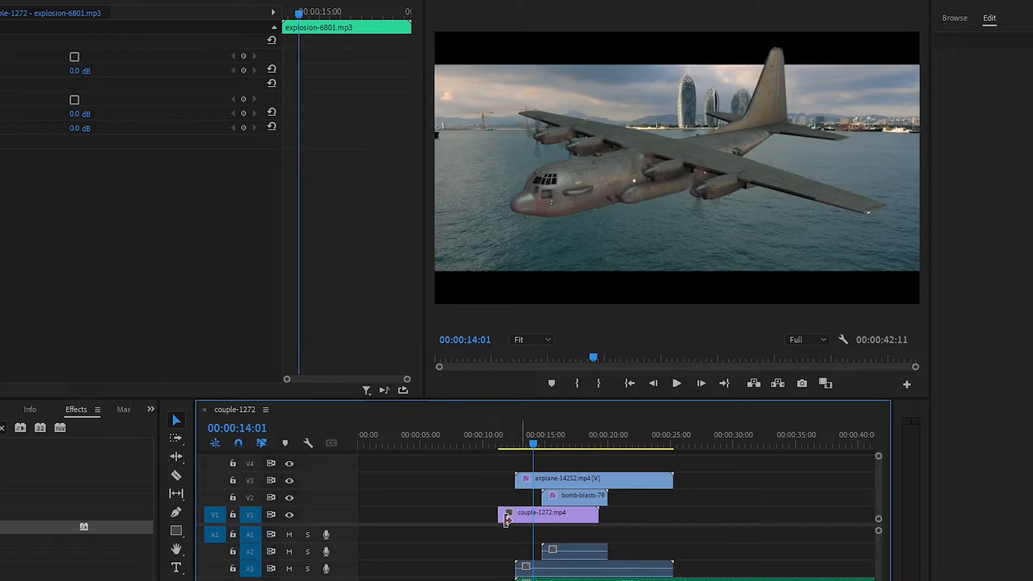
Step: Shift all video and audio clips together to the start of the sequence and play the result
drag(487, 457, 603, 579)
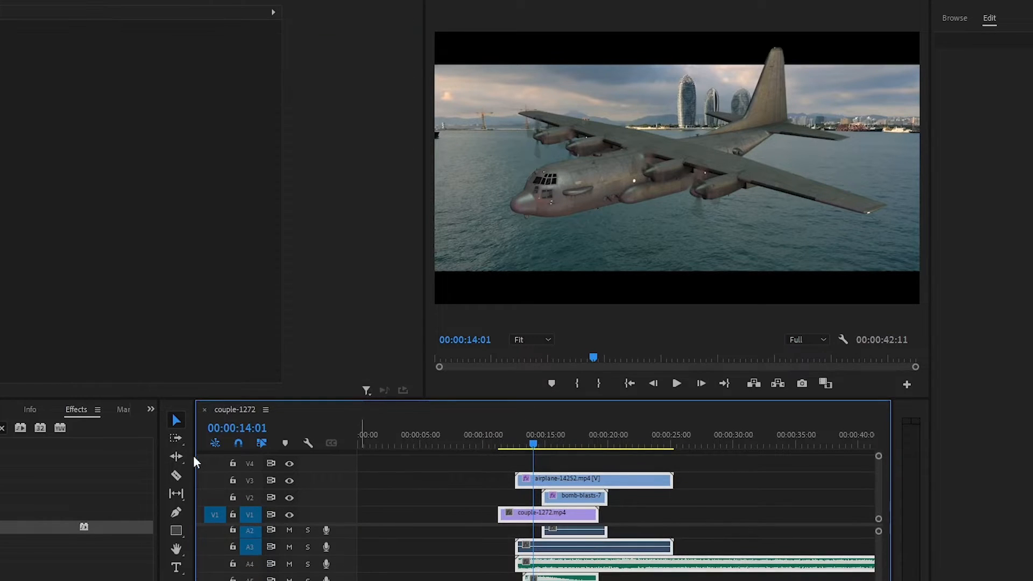
click(176, 437)
drag(478, 491, 316, 485)
click(619, 475)
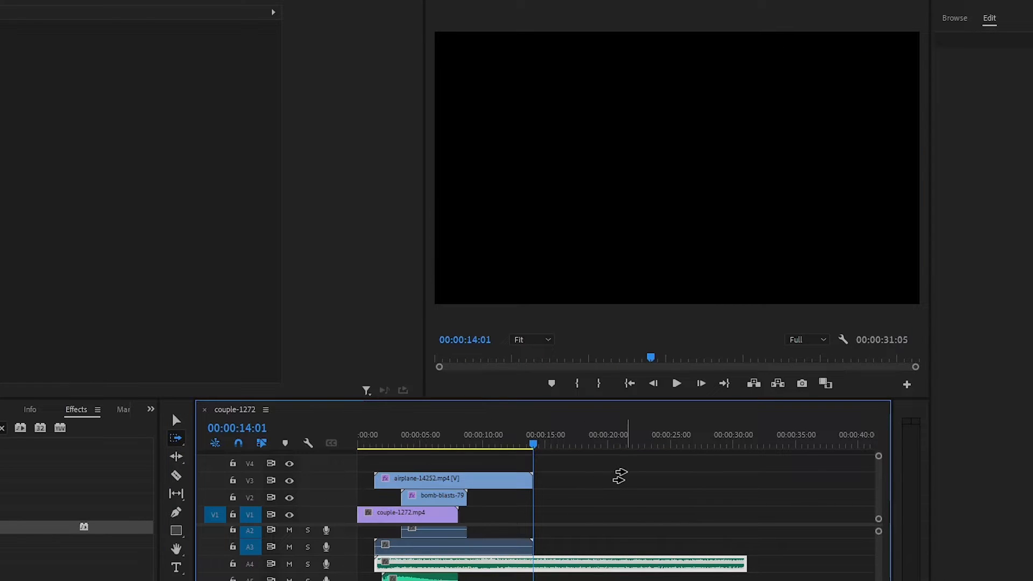
click(176, 419)
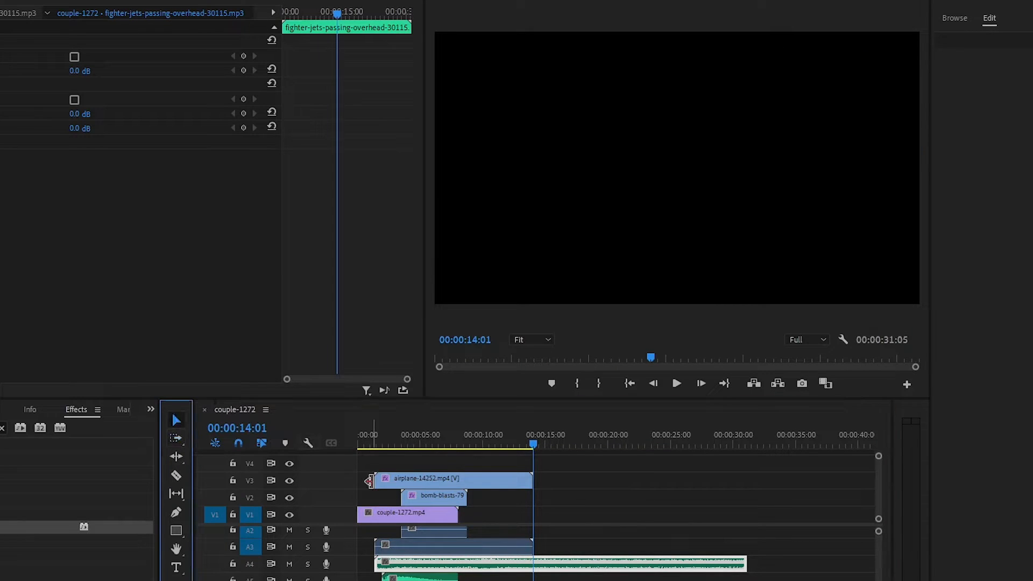
drag(532, 446, 350, 459)
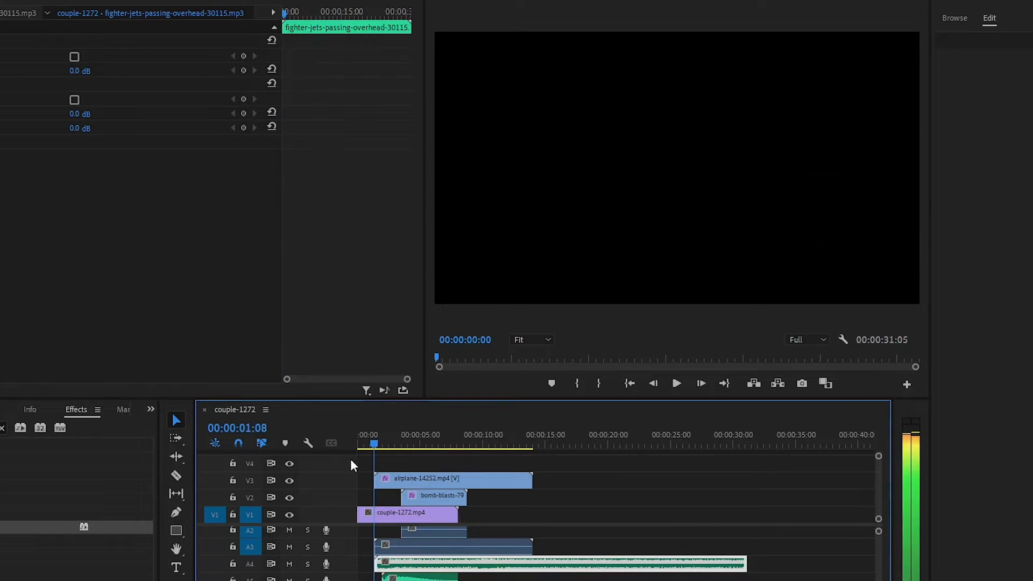
click(676, 383)
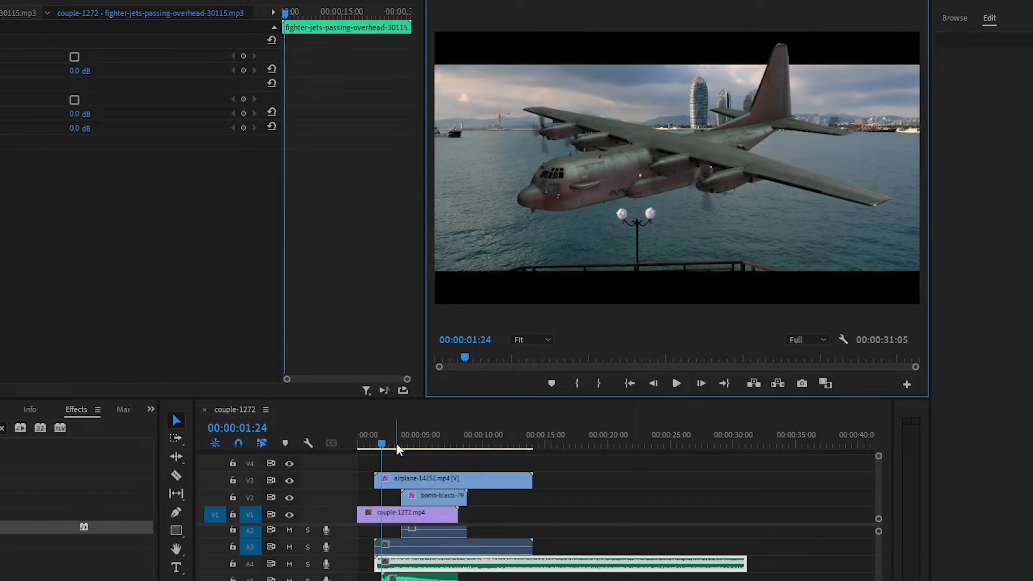
Step: At 00:00:01:12, set the airplane clip's position to 2019, 133 and scale to 14, with keyframing on for both
drag(378, 444, 367, 450)
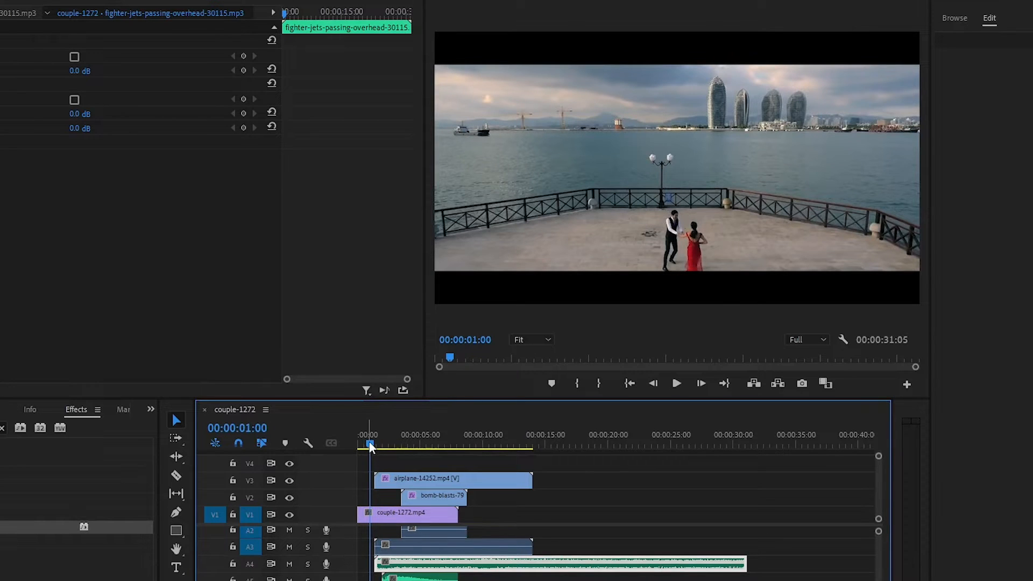
drag(370, 447, 376, 446)
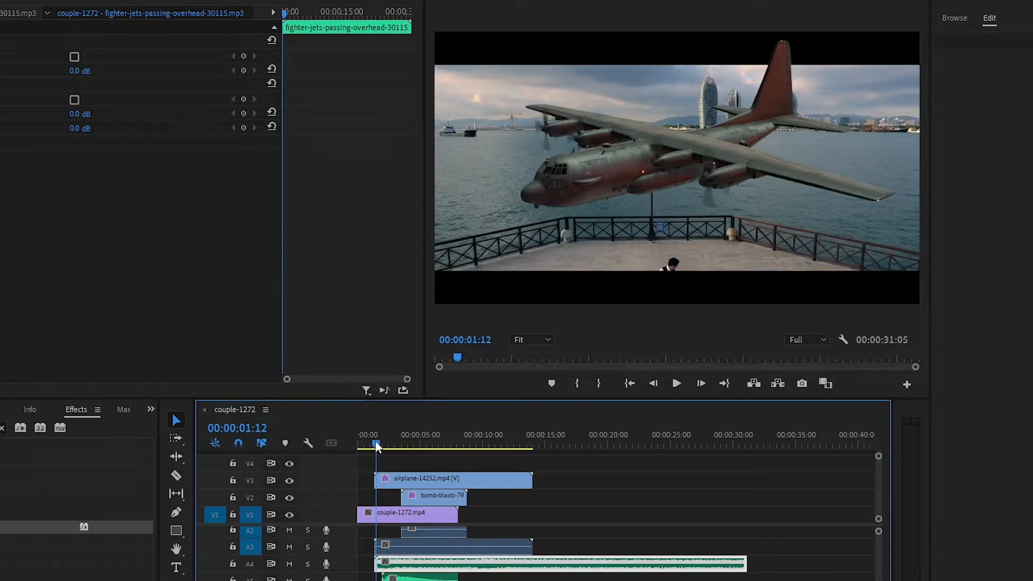
double_click(404, 479)
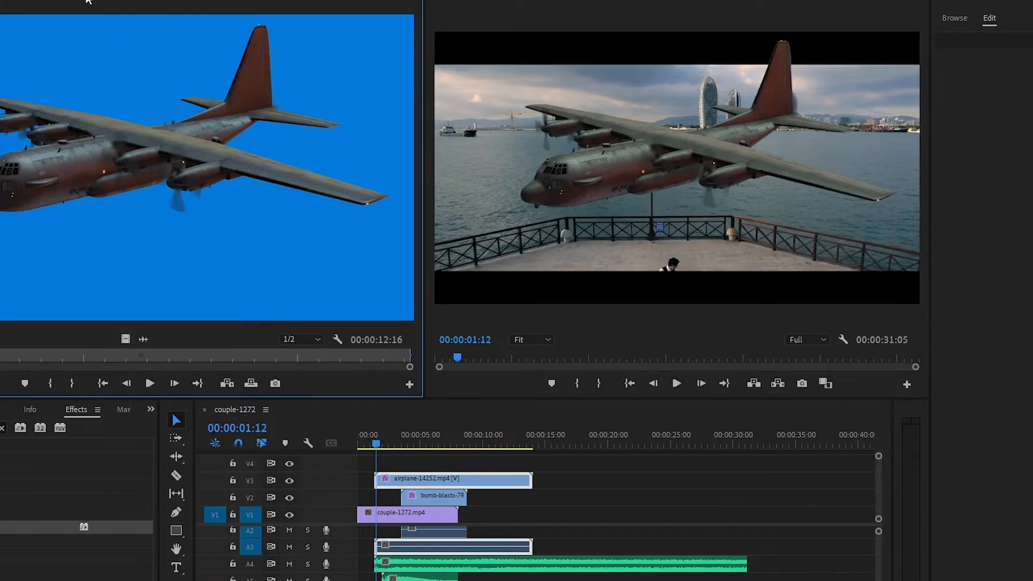
click(89, 1)
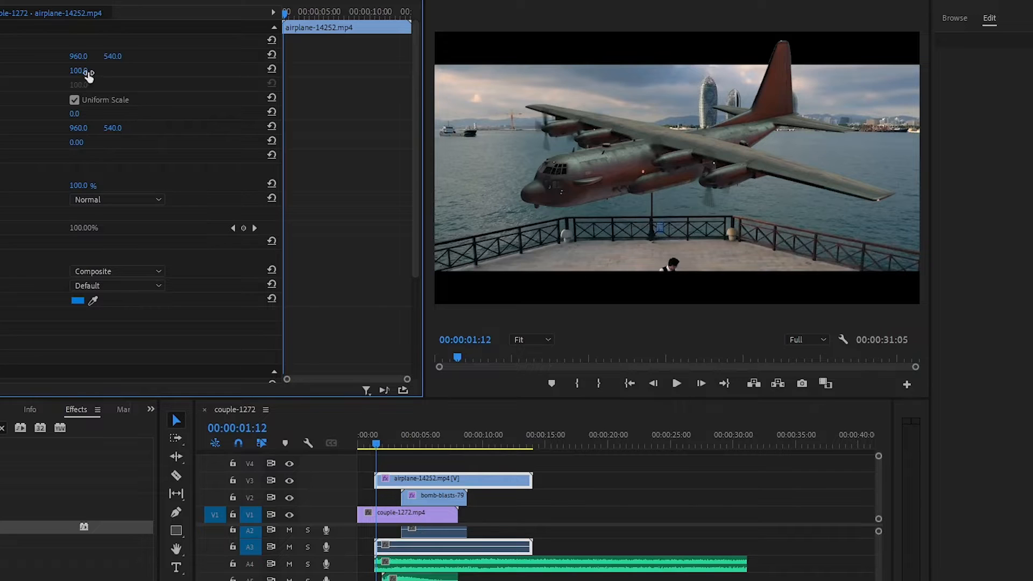
mouse_move(78, 56)
mouse_down()
mouse_move(64, 56)
mouse_move(105, 59)
mouse_move(86, 76)
mouse_move(54, 70)
mouse_move(109, 56)
mouse_move(63, 56)
mouse_move(132, 58)
mouse_move(80, 57)
mouse_up()
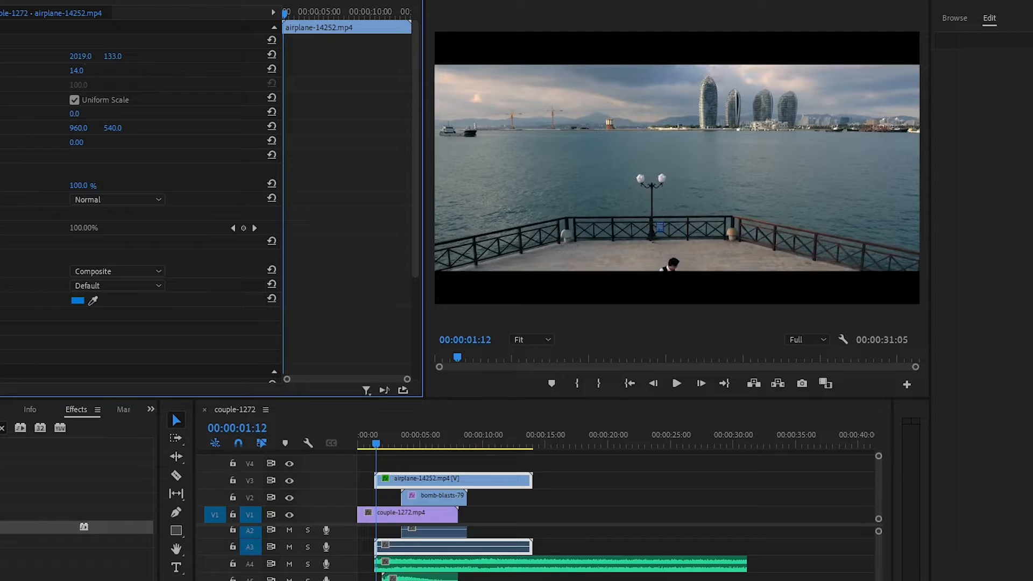
click(2, 56)
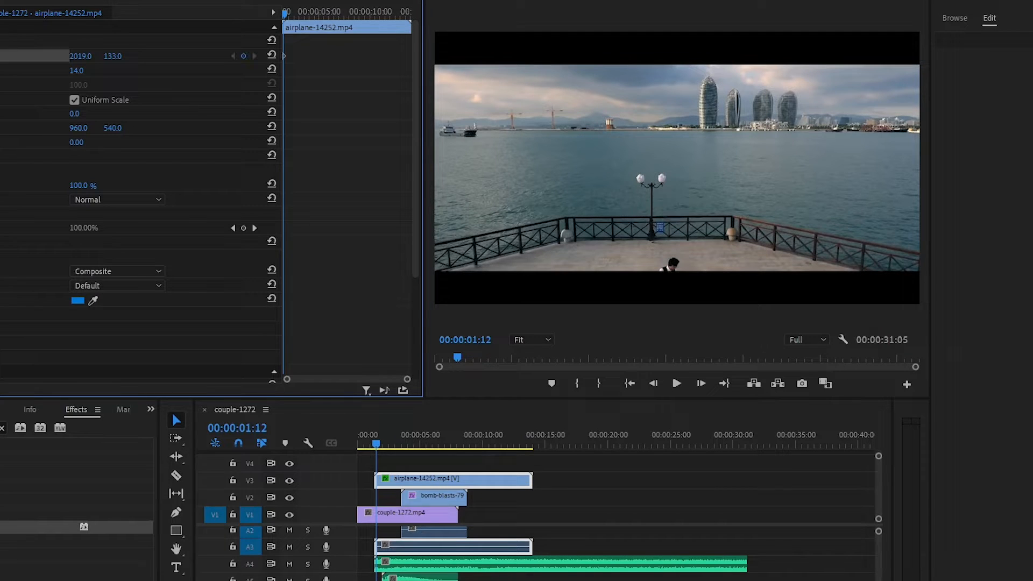
click(2, 71)
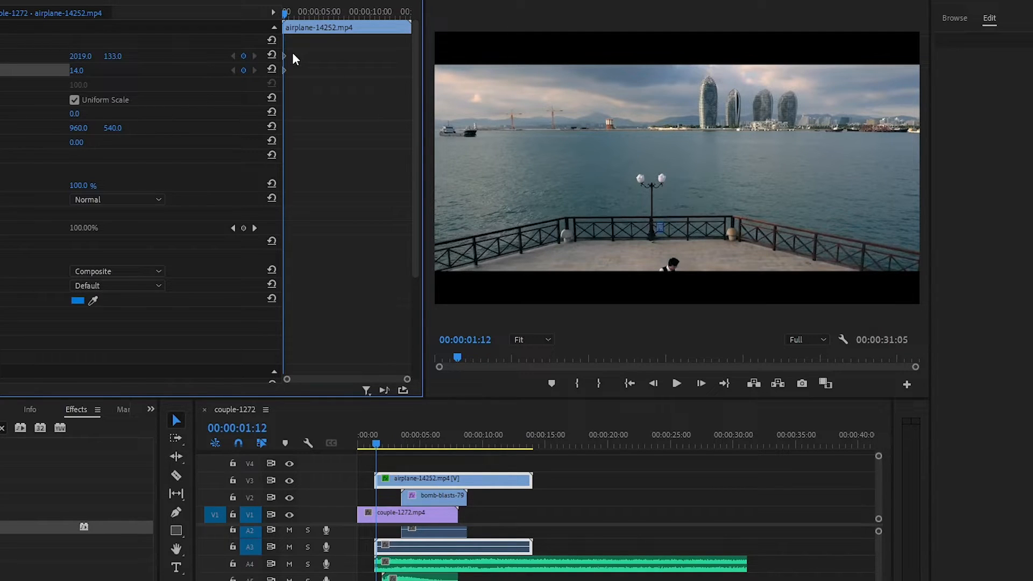
Step: Play the sequence up to 00:00:04:04 and add position and scale keyframes to the airplane clip there
key(space)
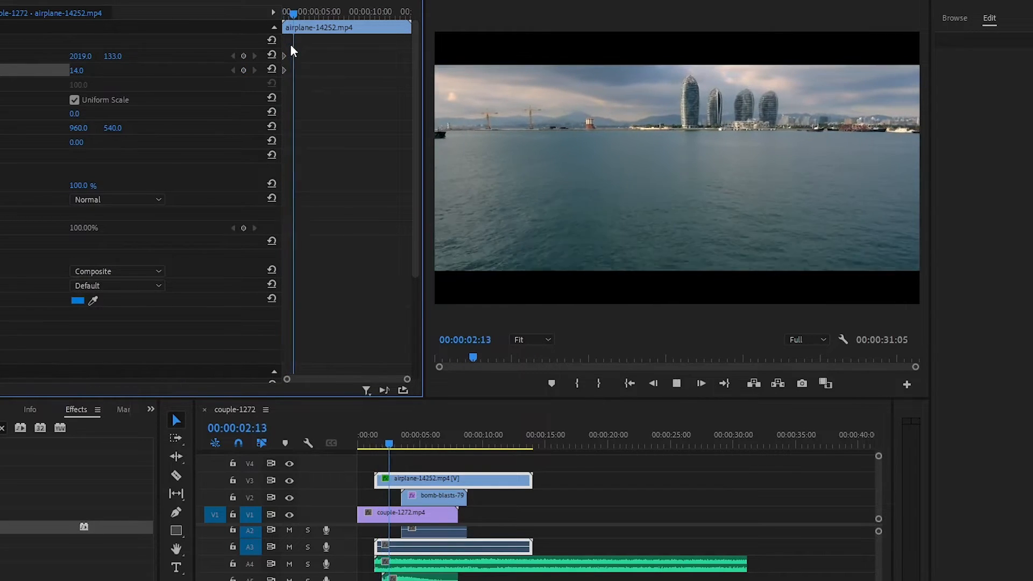
key(space)
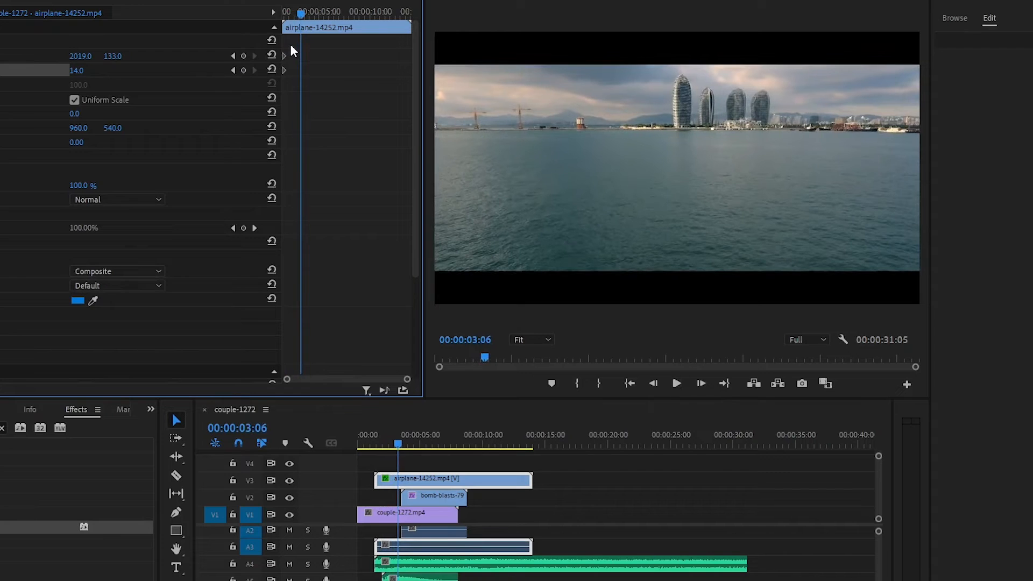
key(space)
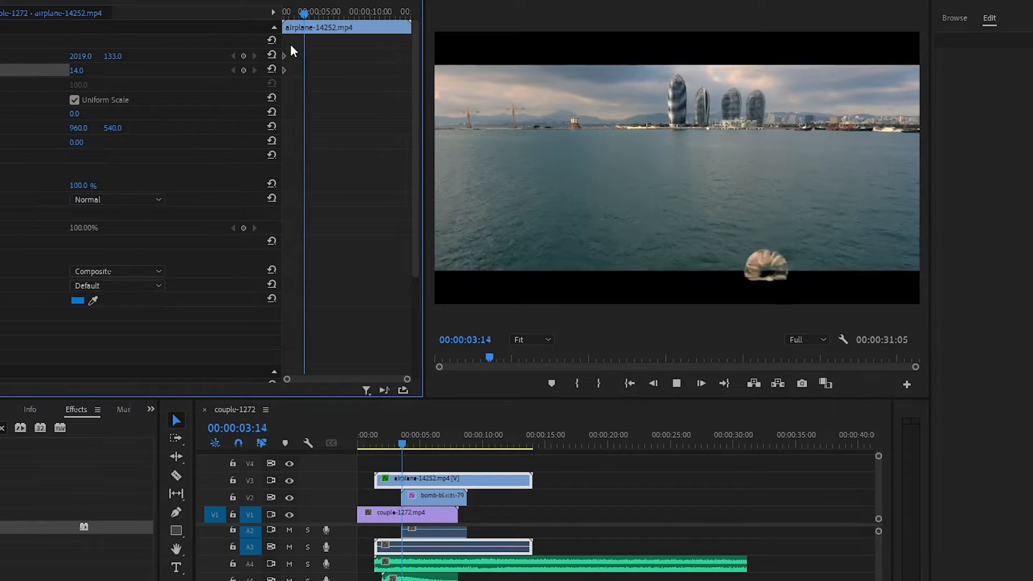
key(space)
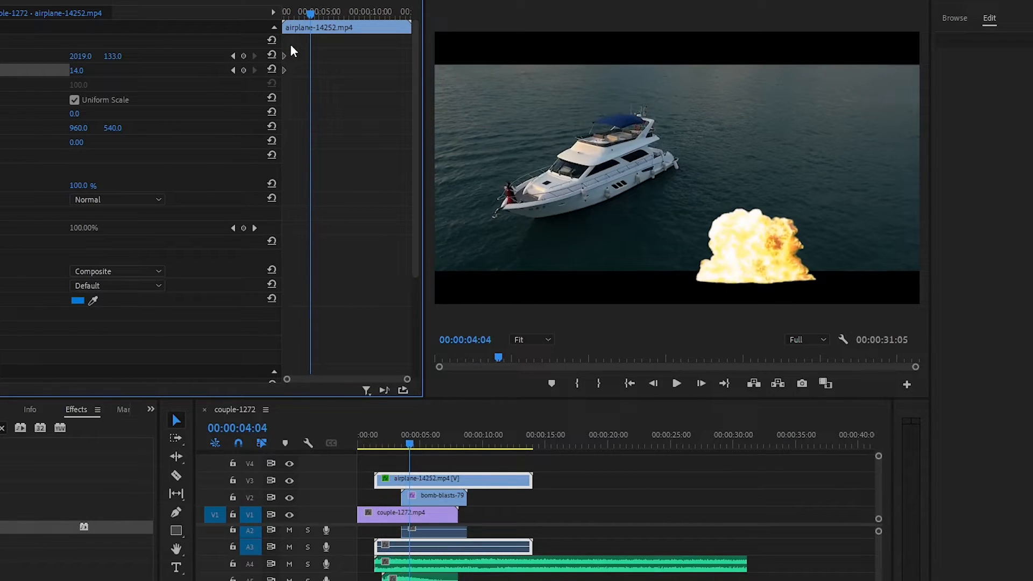
click(243, 56)
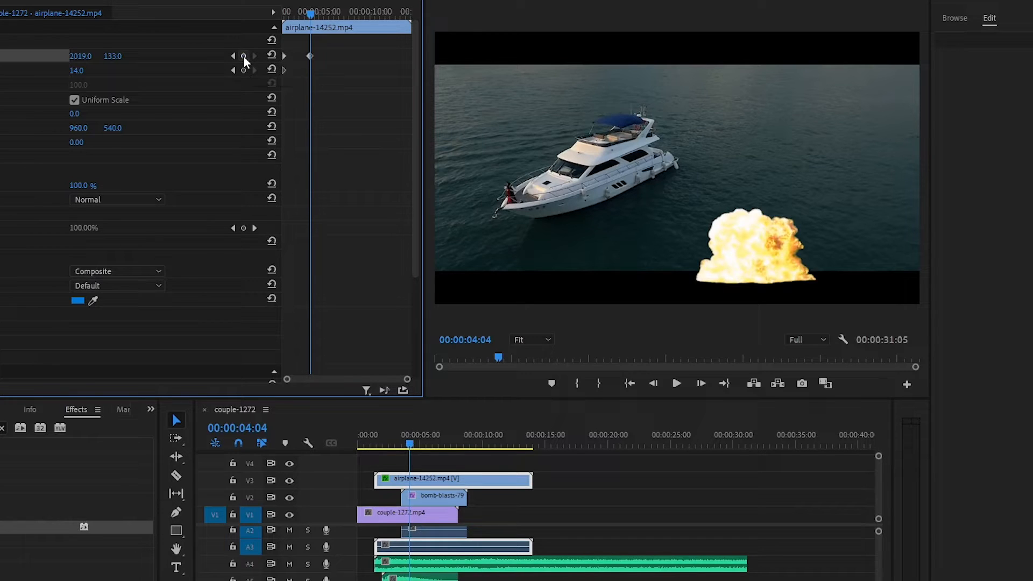
click(241, 70)
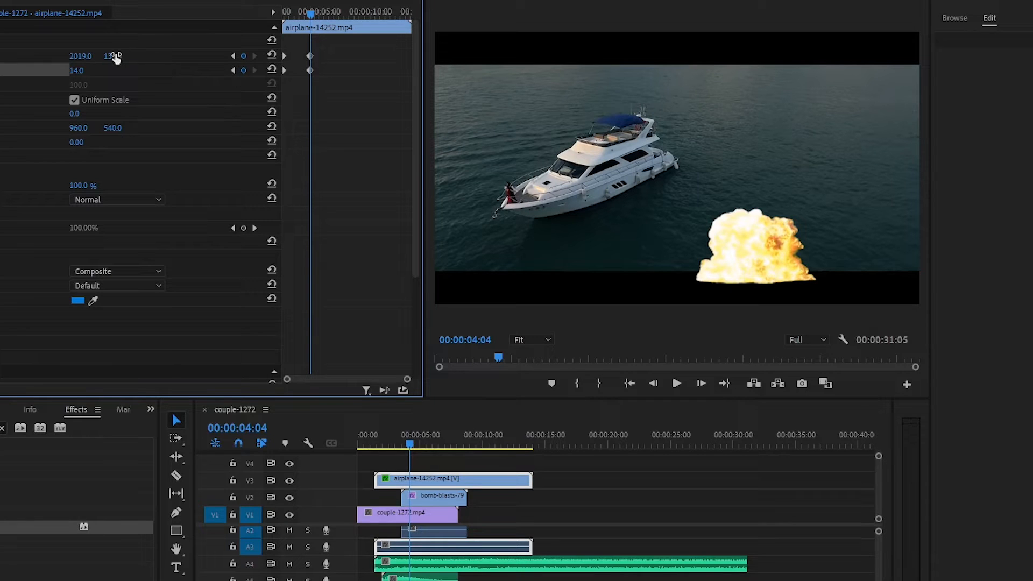
Step: At 00:00:04:04, set the airplane's position to about 1620, 202 and its scale to 24
drag(113, 56, 118, 56)
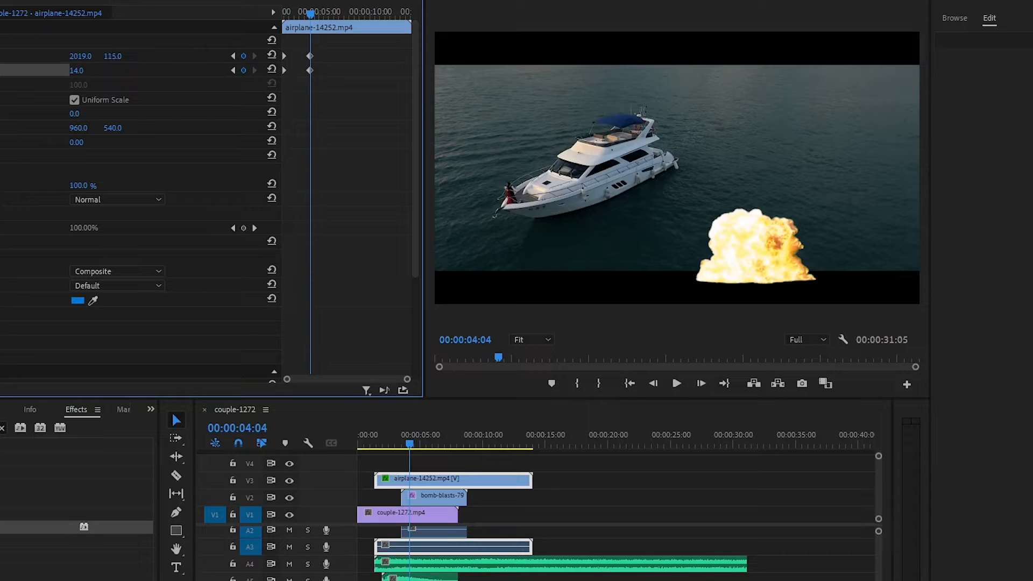
drag(78, 56, 2, 56)
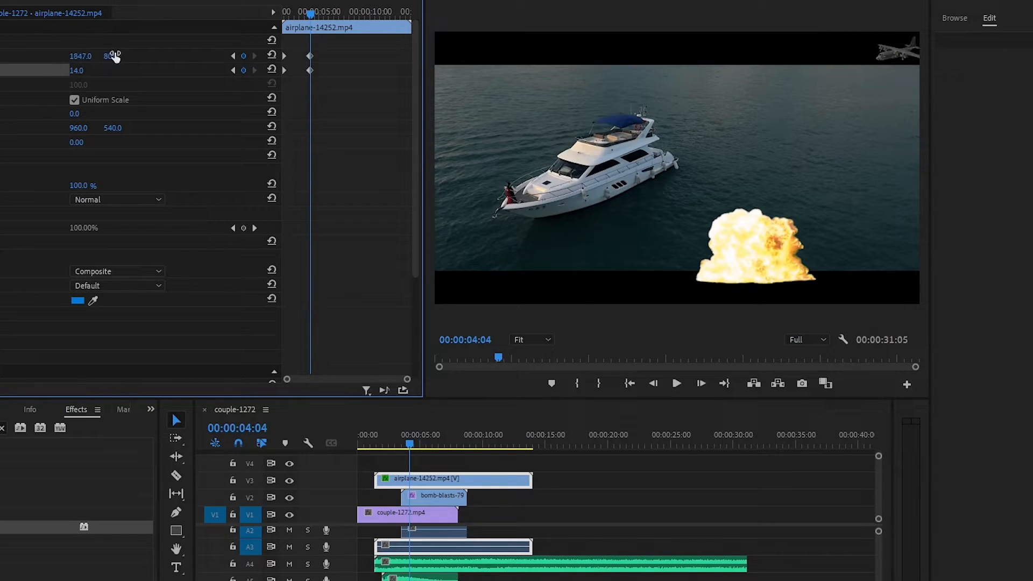
drag(114, 56, 174, 56)
drag(76, 75, 82, 75)
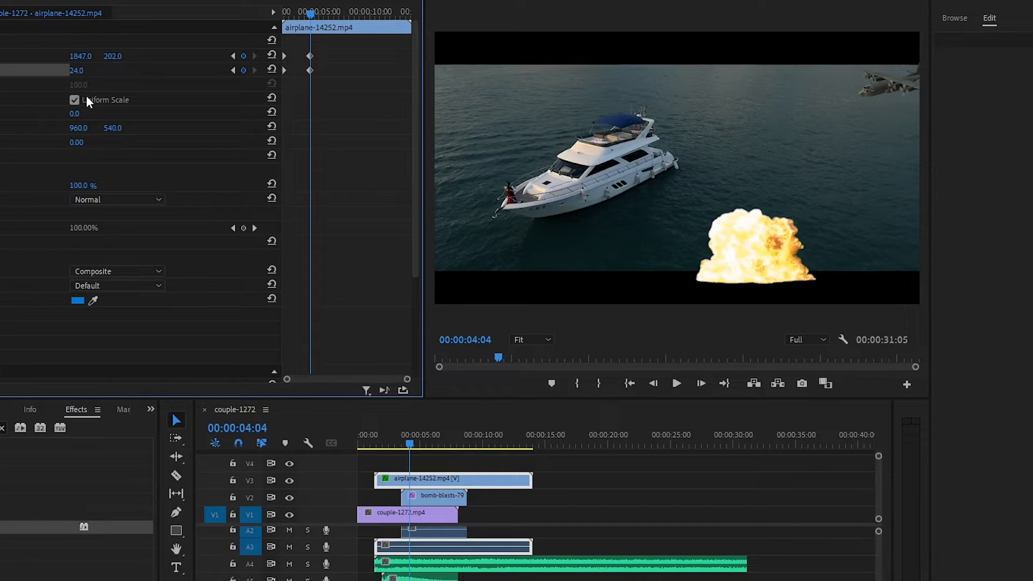
drag(74, 59, 113, 59)
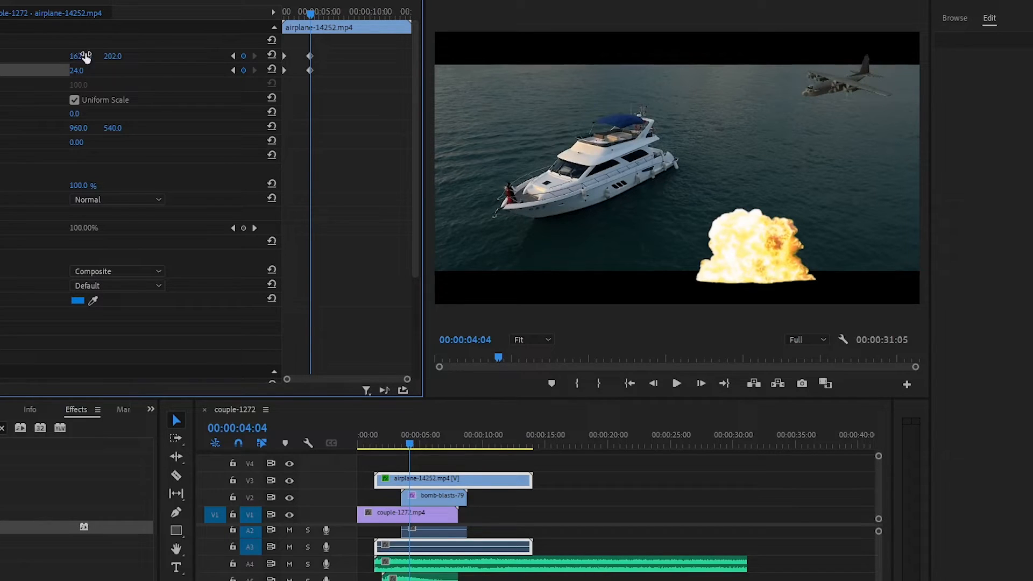
Step: Play the sequence from near its start to about 00:00:03:07 to check the airplane's movement
drag(411, 441, 360, 445)
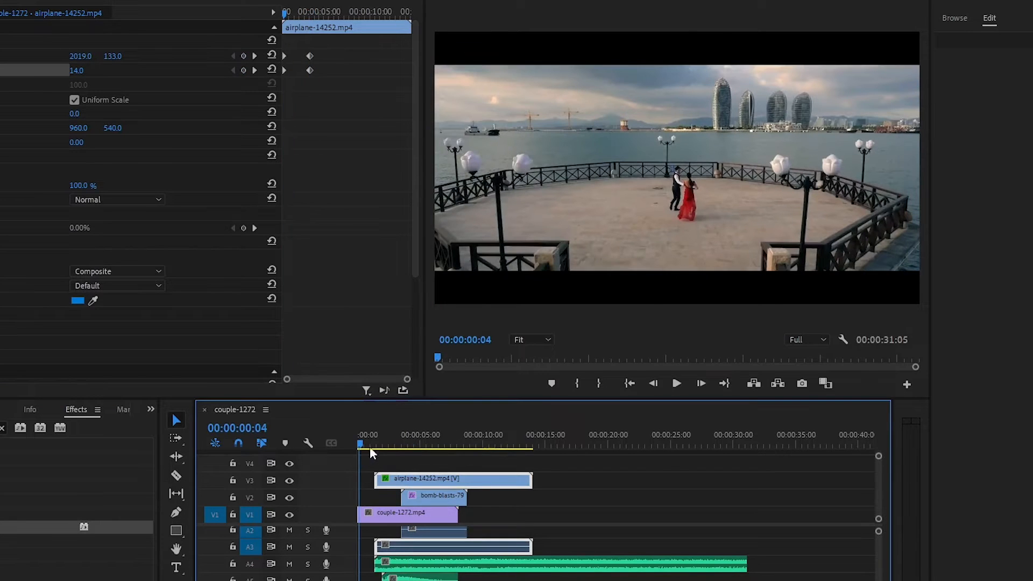
click(677, 383)
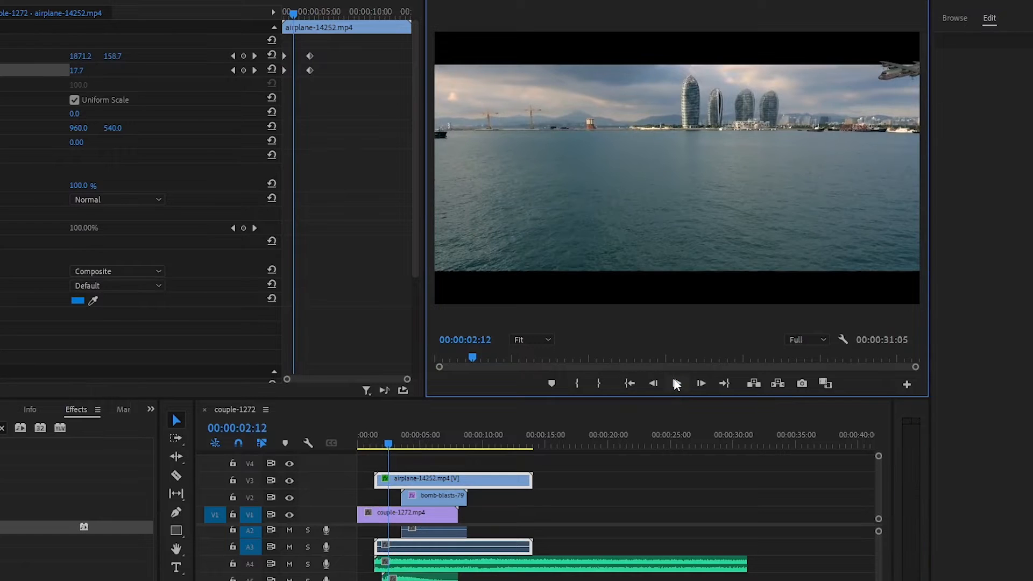
click(676, 383)
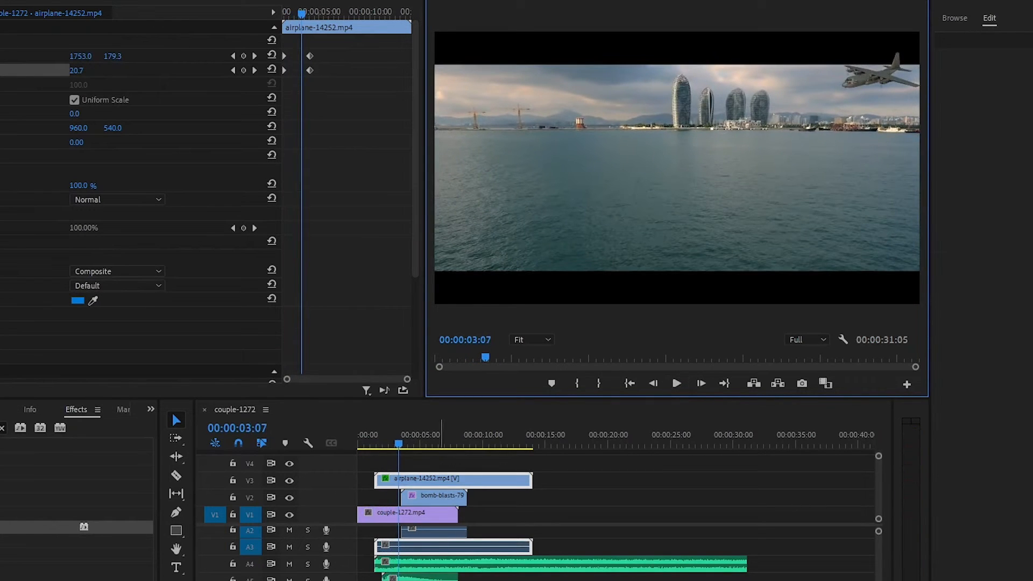
Step: Move the fighter-jets and explosion sounds to about 7 seconds and play the sequence from 00:00:00:20
drag(439, 564, 513, 564)
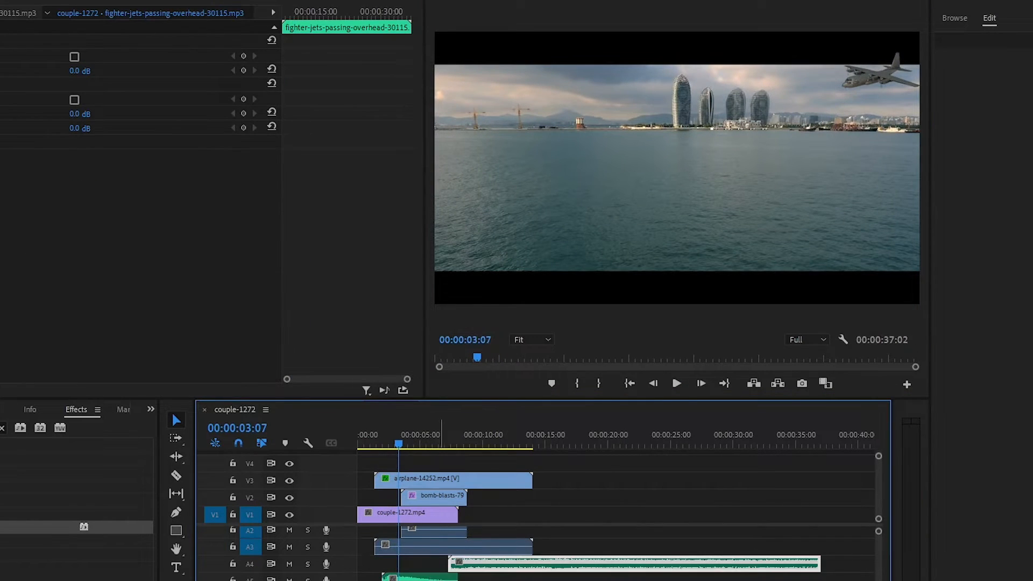
click(508, 577)
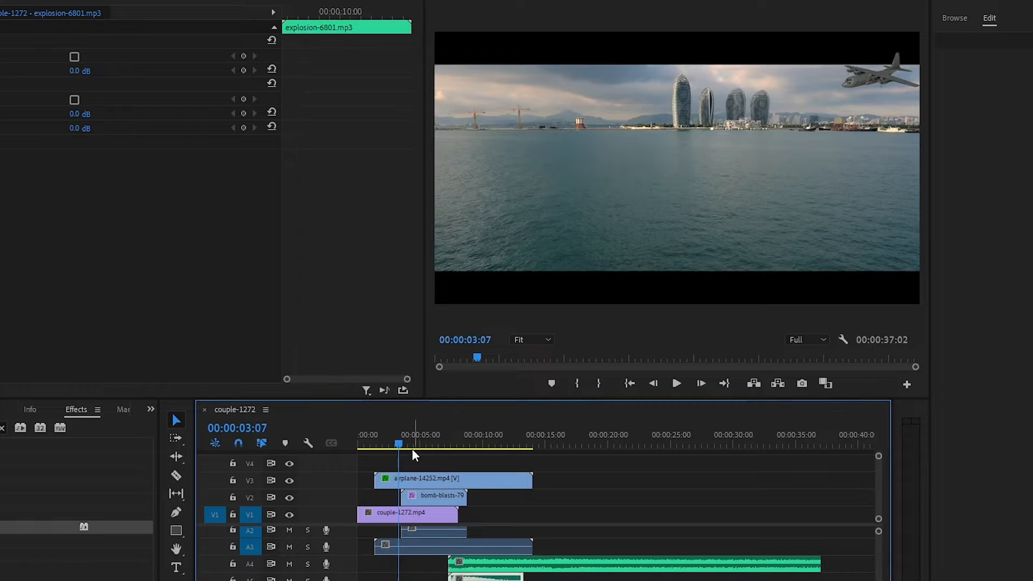
drag(399, 445, 368, 445)
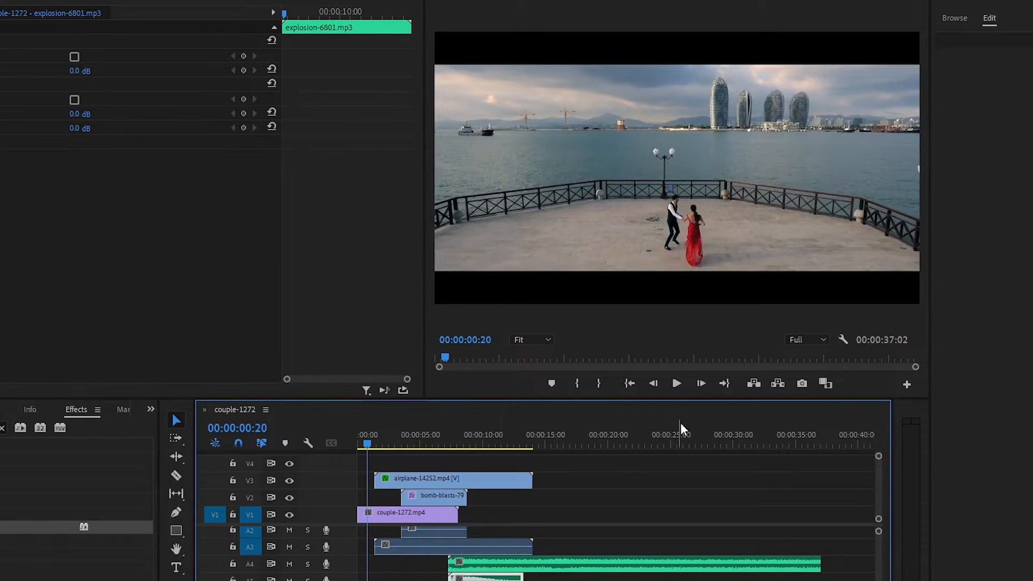
click(673, 385)
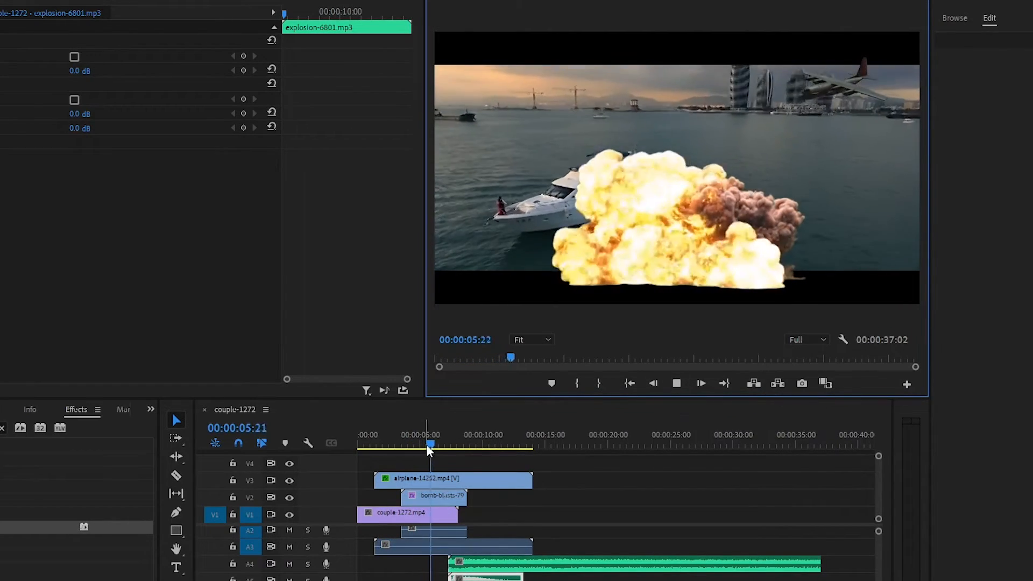
Step: Move the fighter-jets sound so it starts at 00:00:01:23 and play the sequence from there
drag(440, 444, 381, 446)
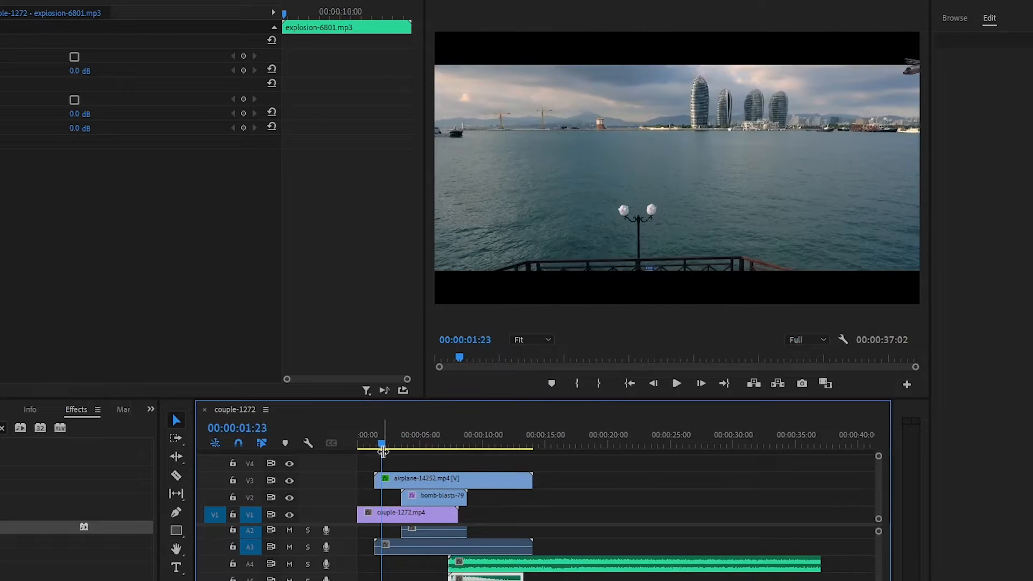
drag(507, 565, 441, 569)
click(674, 384)
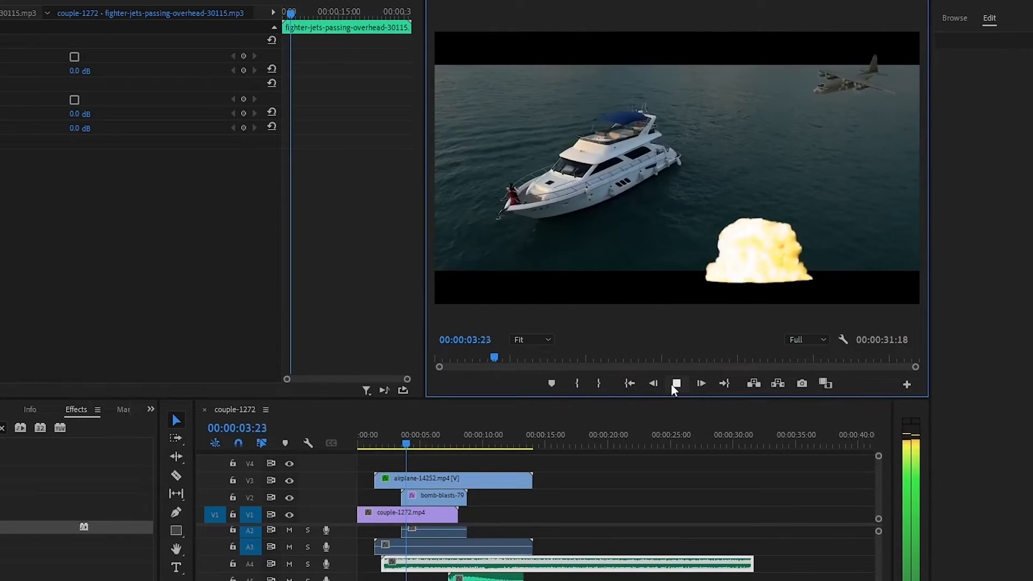
click(674, 384)
click(672, 384)
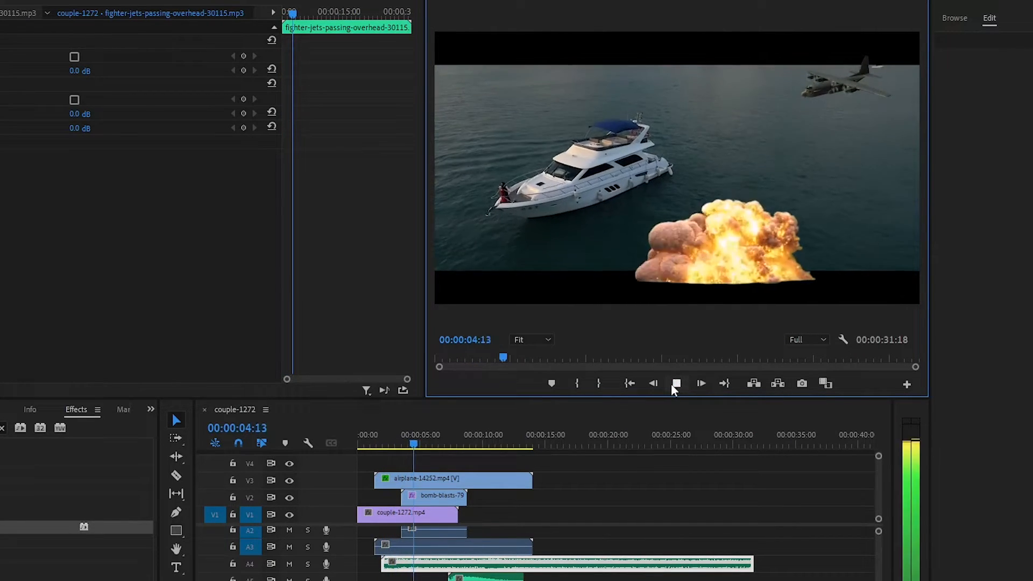
click(672, 384)
Step: Reopen the airplane clip's effect settings and move its second position and scale keyframes to about 00:00:06:17
drag(421, 443, 409, 450)
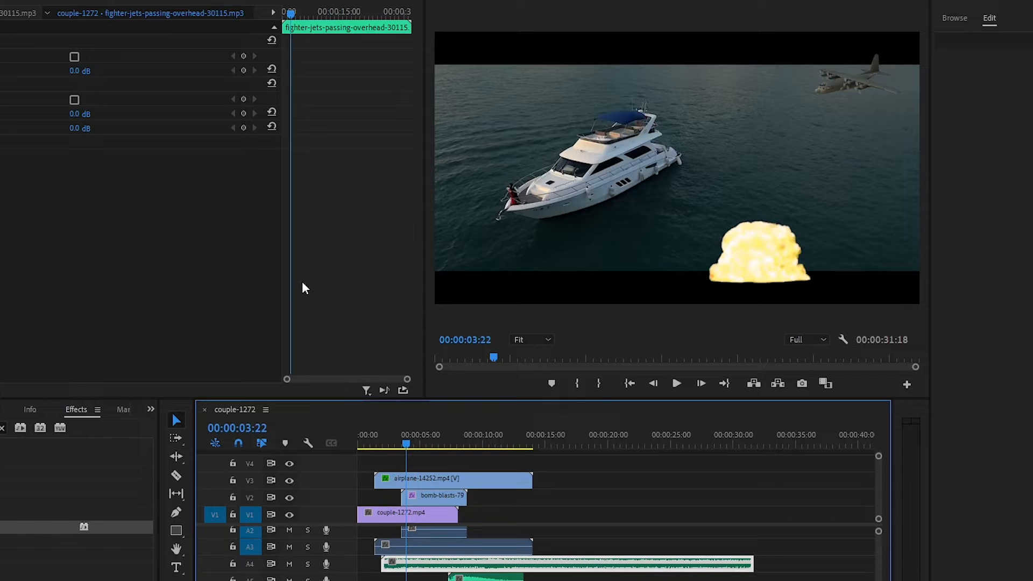
double_click(455, 478)
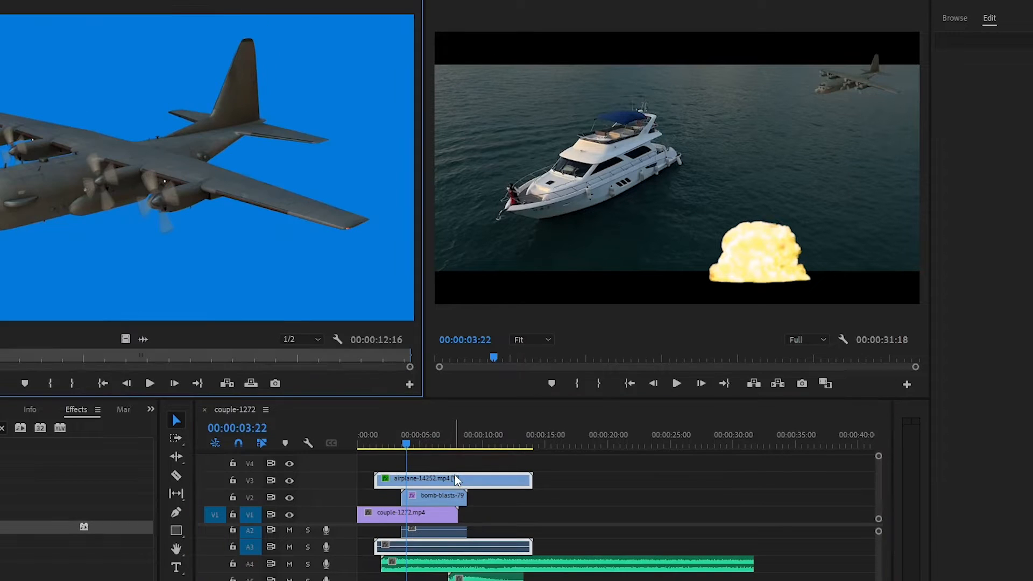
click(97, 1)
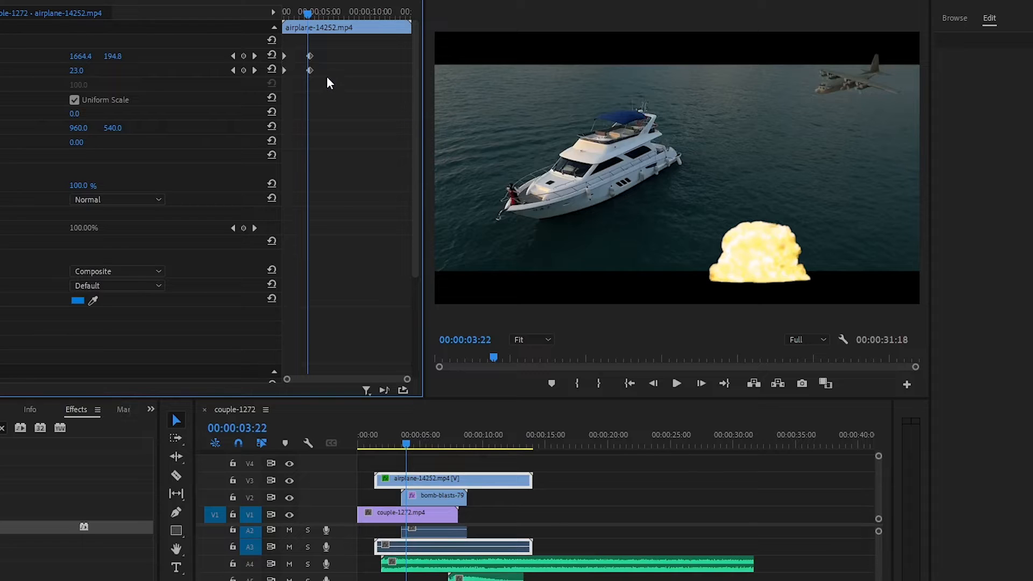
drag(310, 56, 336, 70)
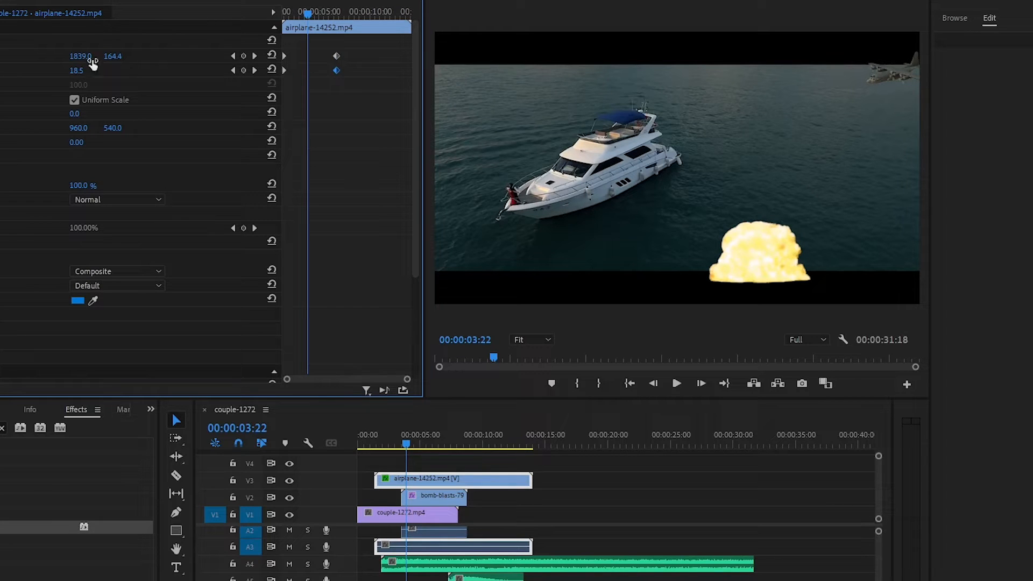
Step: At 00:00:03:22, set the airplane's position to 1112, 197.4 and its scale to 28.5
drag(82, 57, 7, 57)
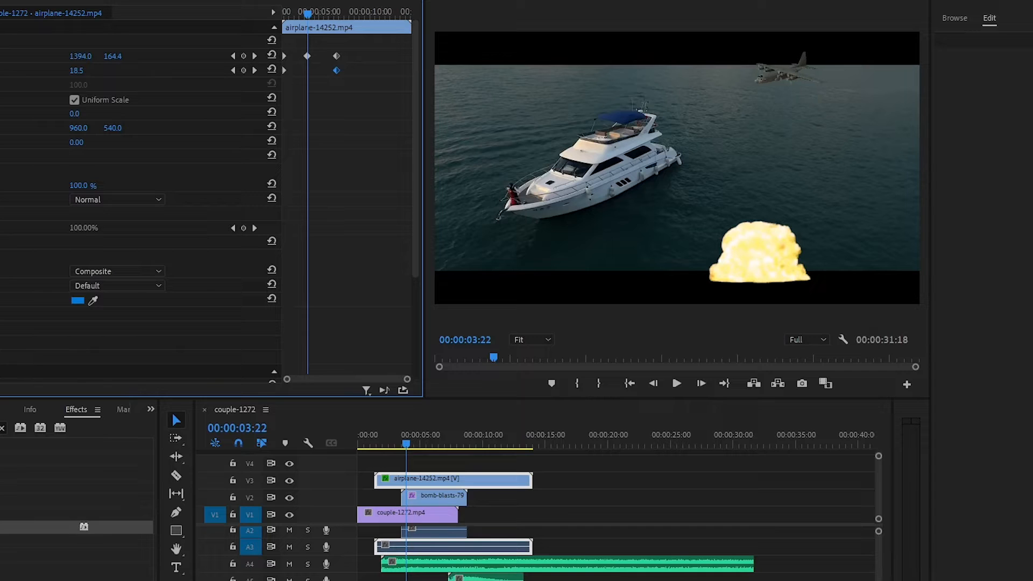
mouse_move(76, 71)
mouse_down()
mouse_move(119, 56)
mouse_move(89, 78)
mouse_up()
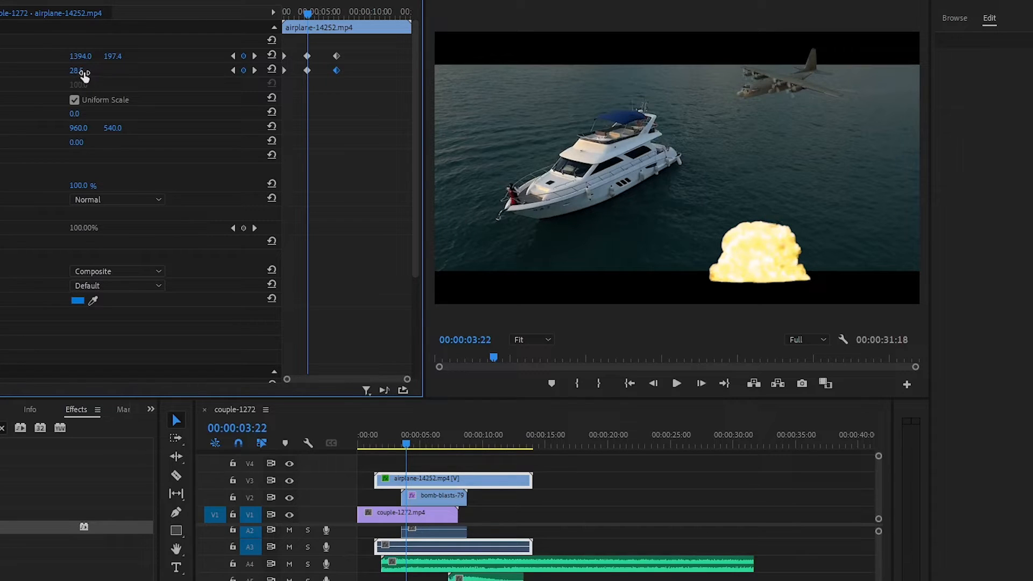
drag(80, 57, 32, 57)
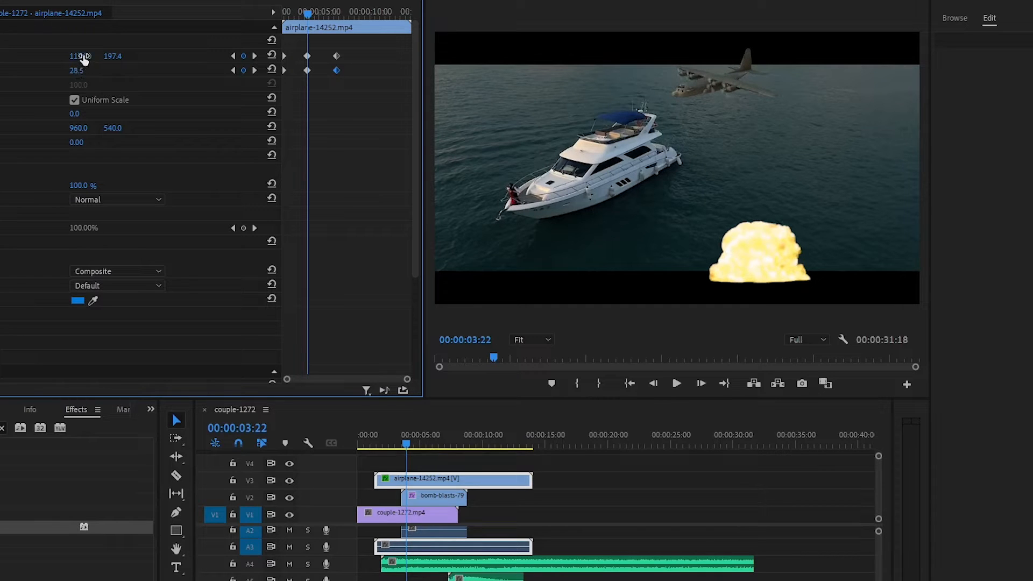
drag(83, 57, 79, 57)
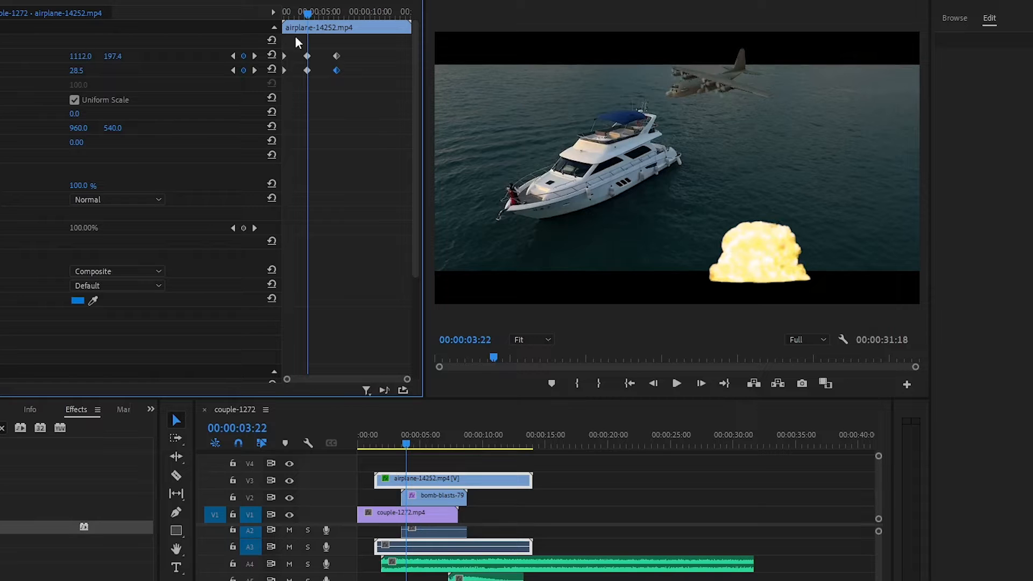
Step: Delete the airplane clip's position and scale keyframes at 00:00:03:22
mouse_move(309, 15)
mouse_down()
mouse_move(344, 15)
mouse_move(282, 19)
mouse_move(310, 25)
mouse_up()
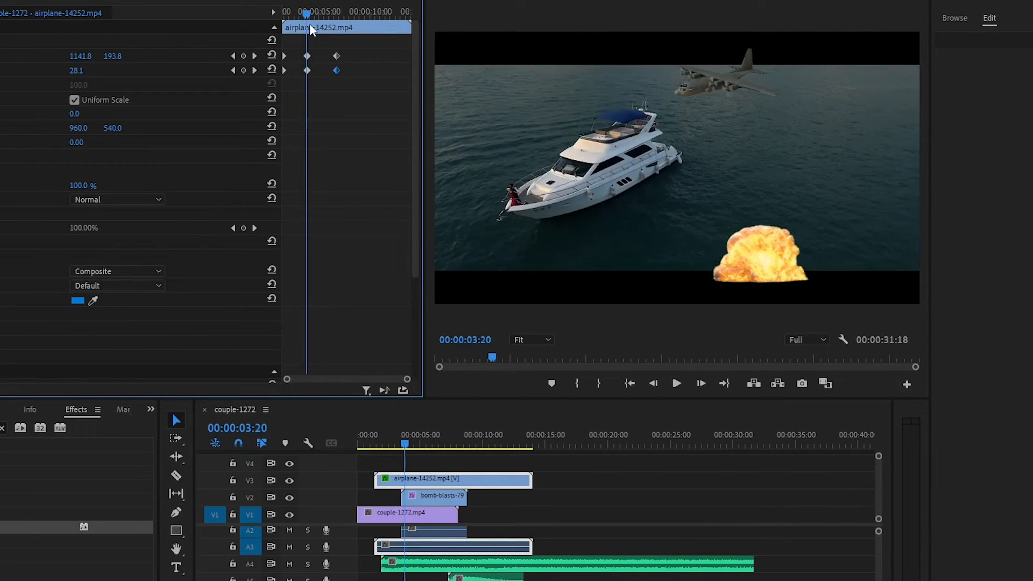
mouse_move(308, 24)
mouse_down()
mouse_move(327, 27)
mouse_move(308, 31)
mouse_up()
drag(308, 27, 310, 27)
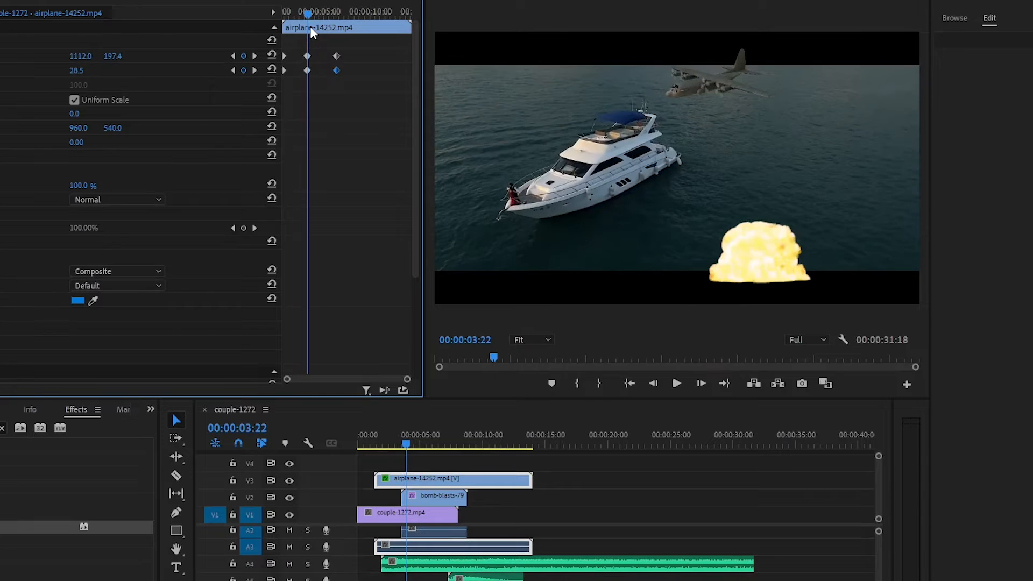
key(Delete)
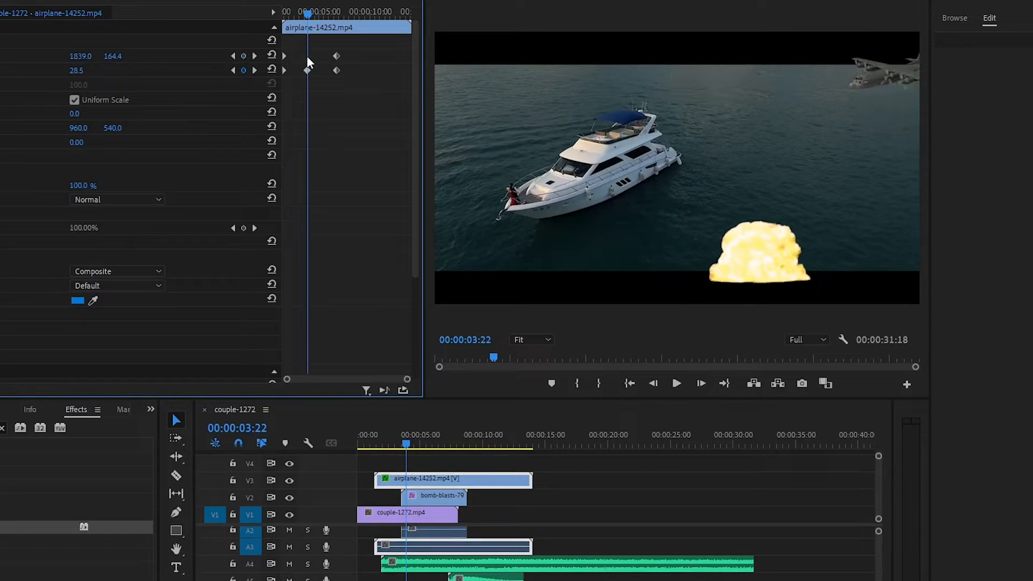
key(Delete)
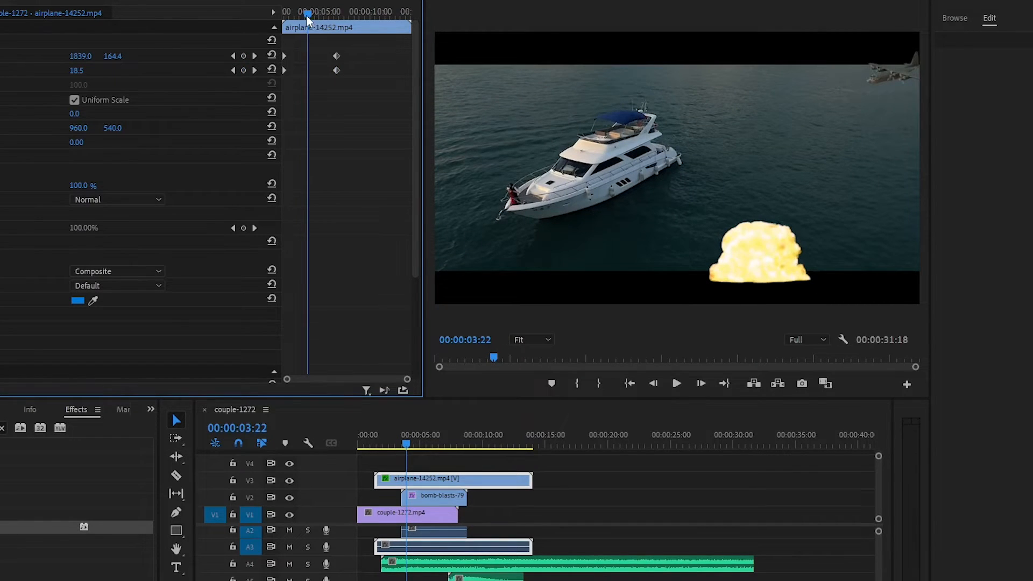
Step: At 00:00:06:17, set the airplane's position to 830, 254 and its scale to 31.8
drag(306, 15, 335, 20)
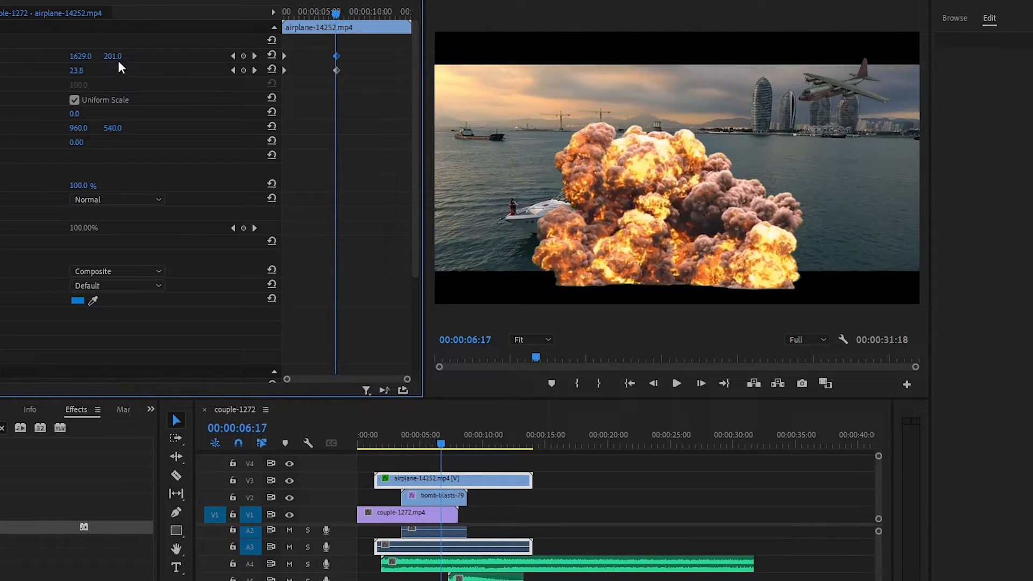
drag(81, 56, 0, 56)
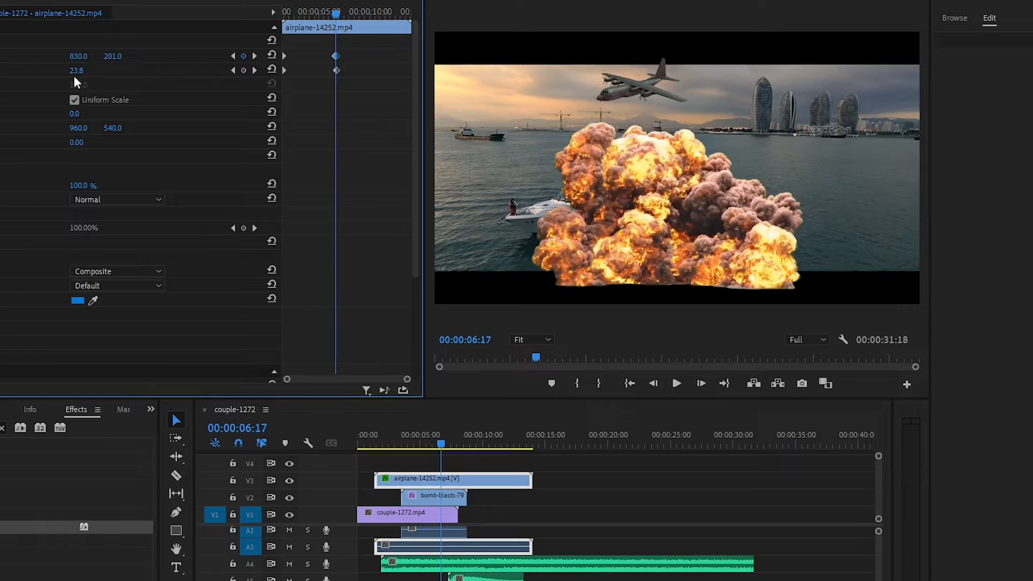
drag(112, 56, 141, 56)
drag(76, 70, 85, 71)
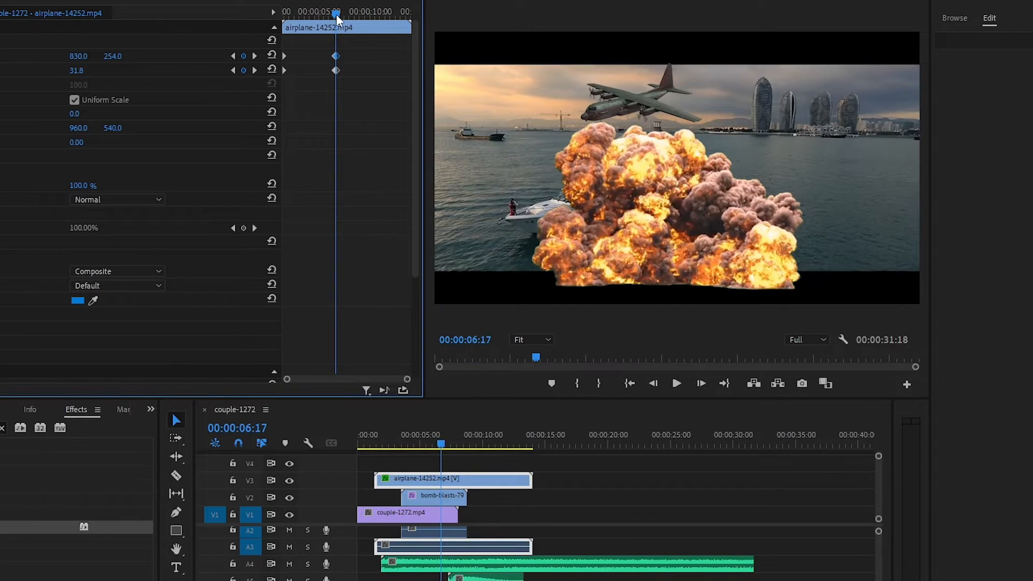
Step: Move the bomb-blasts clip on V2 to start at about 00:00:05:14 and check its timing against the airplane at 00:00:06:15
drag(337, 14, 310, 41)
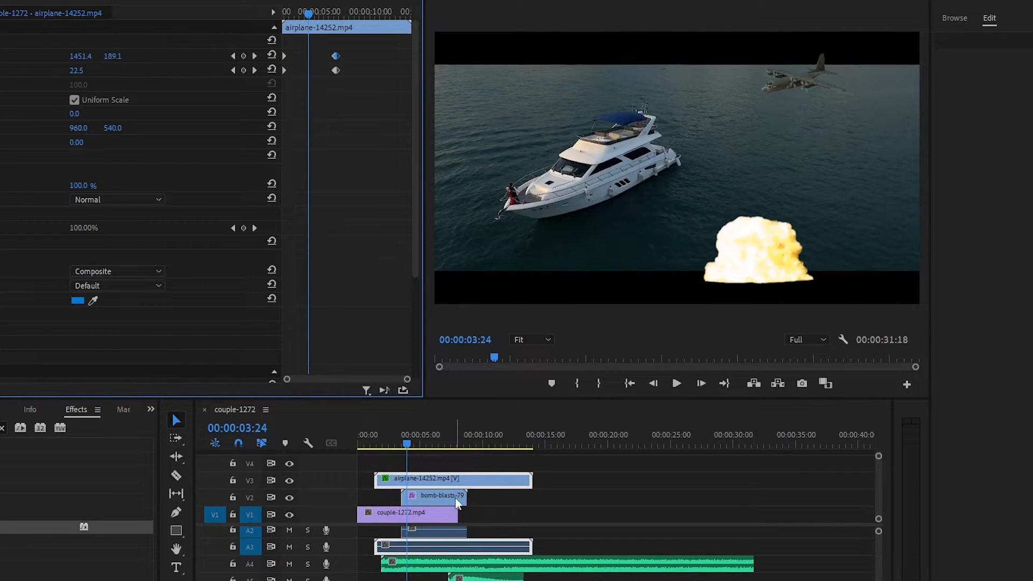
drag(455, 498, 476, 498)
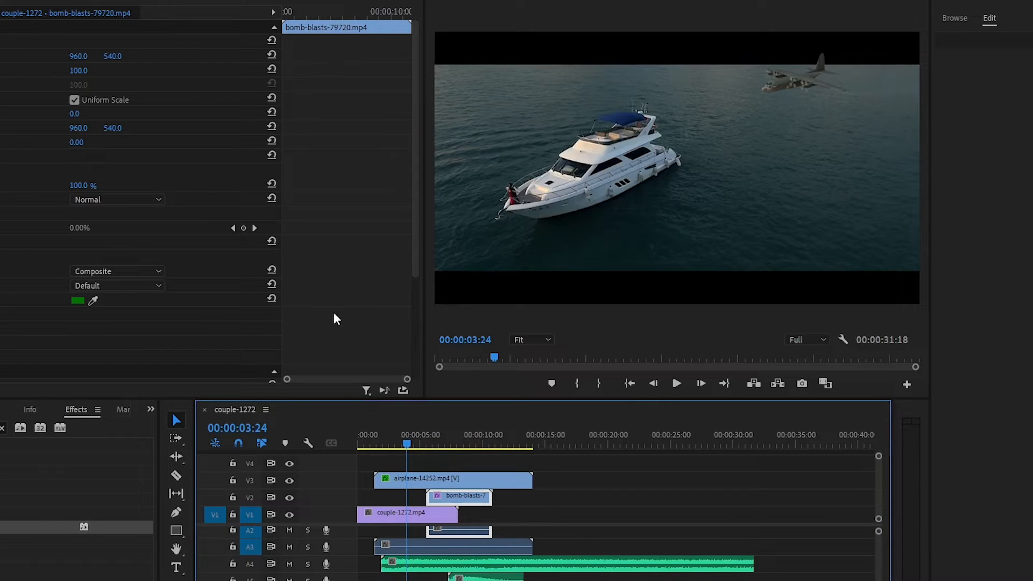
click(470, 479)
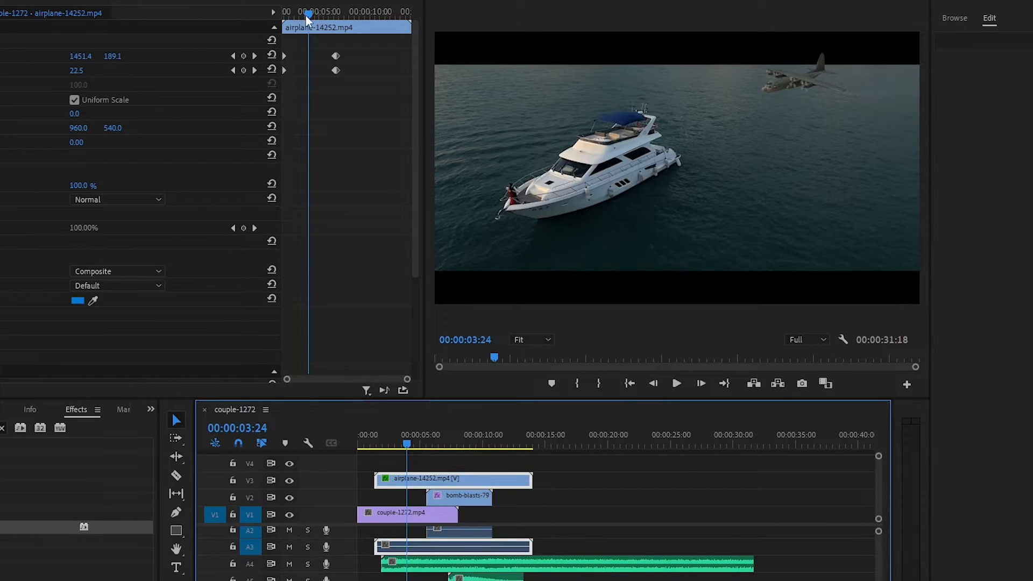
drag(305, 15, 335, 37)
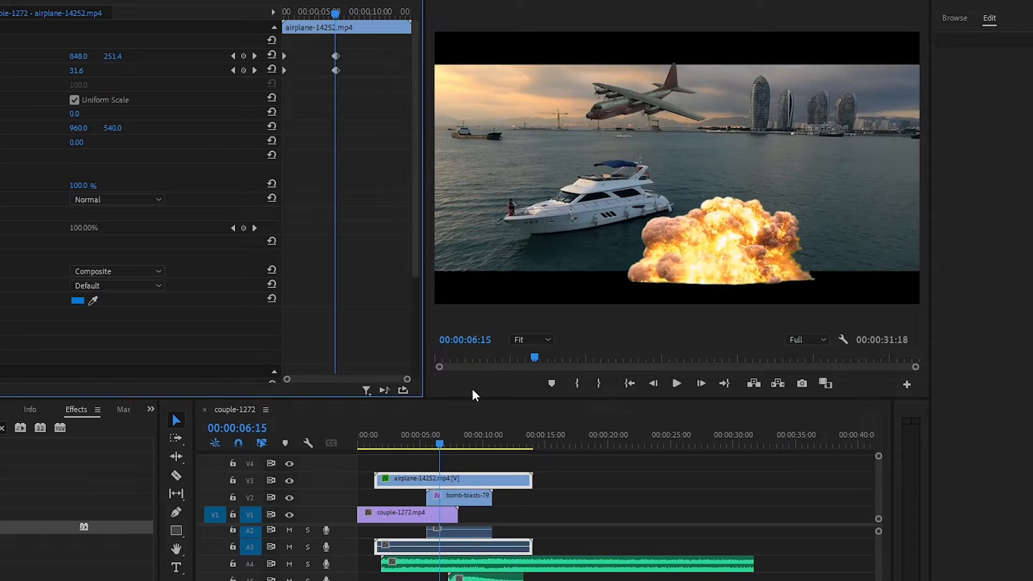
Step: Reduce the bomb-blasts clip's scale to 57 and set its position to 639, 526, over the boat
click(466, 498)
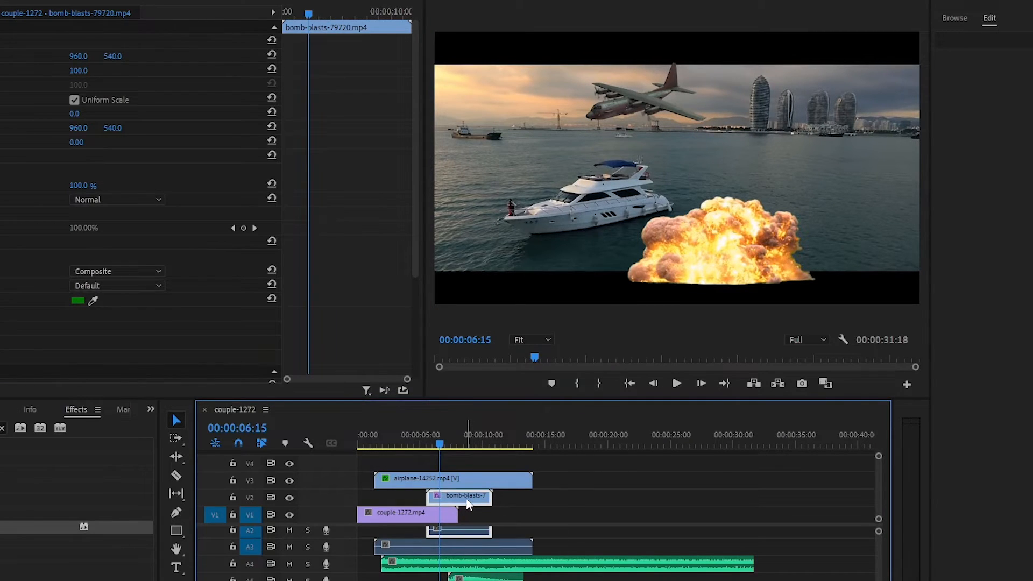
double_click(466, 499)
click(246, 1)
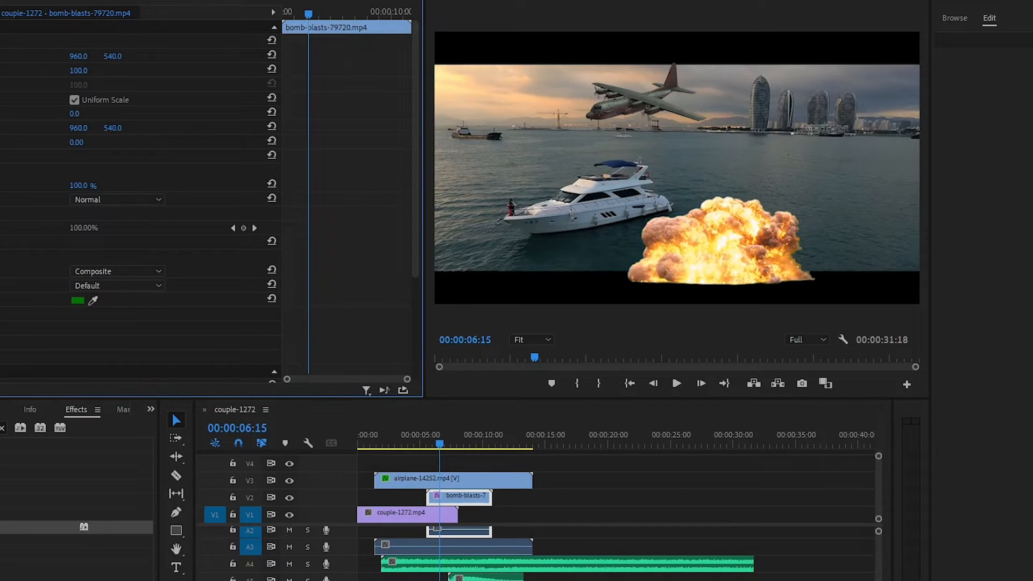
drag(113, 56, 55, 71)
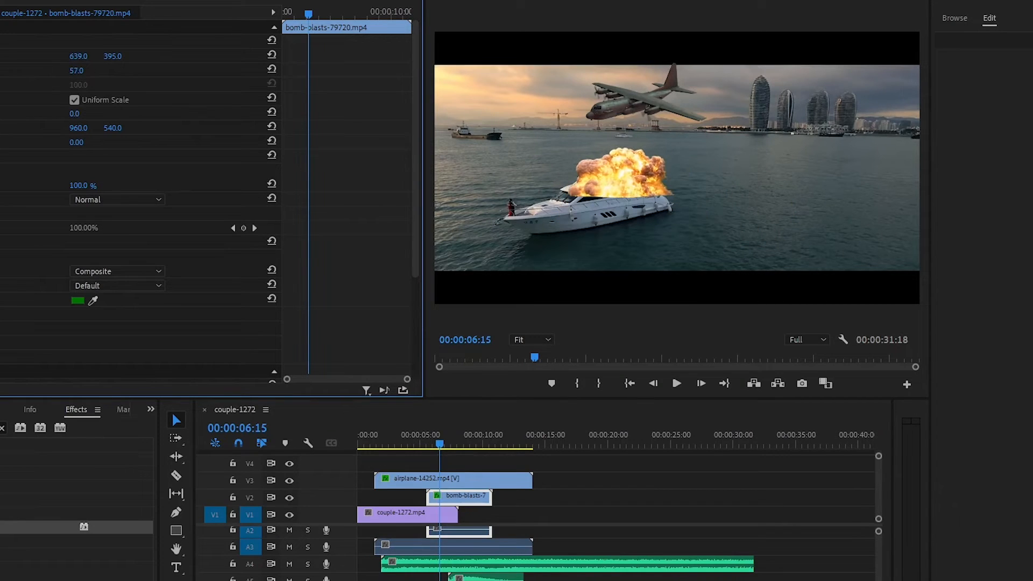
drag(113, 56, 119, 56)
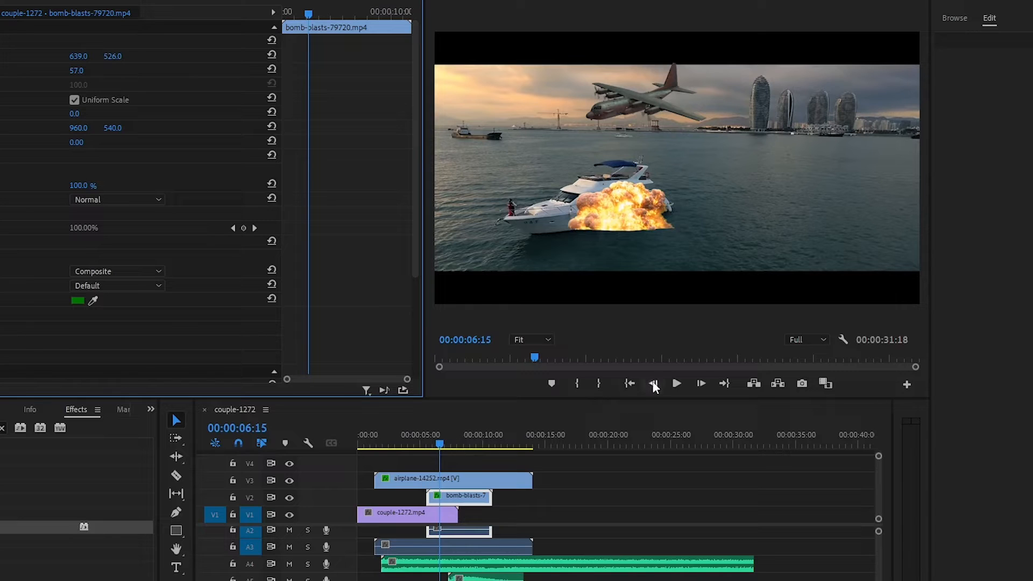
Step: Play the sequence from 00:00:01:16 to review the resized explosion together with the airplane
drag(439, 444, 378, 449)
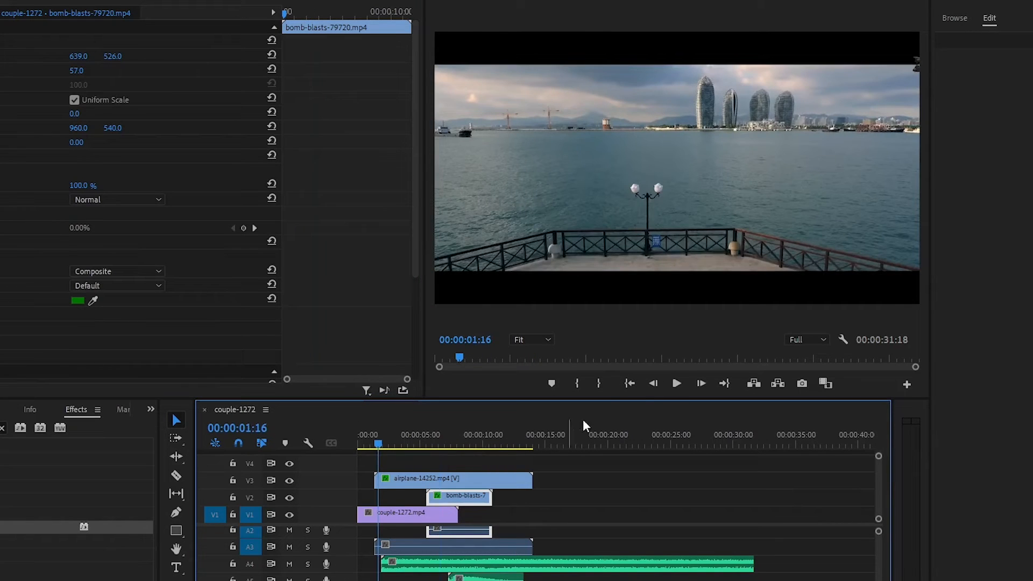
click(671, 386)
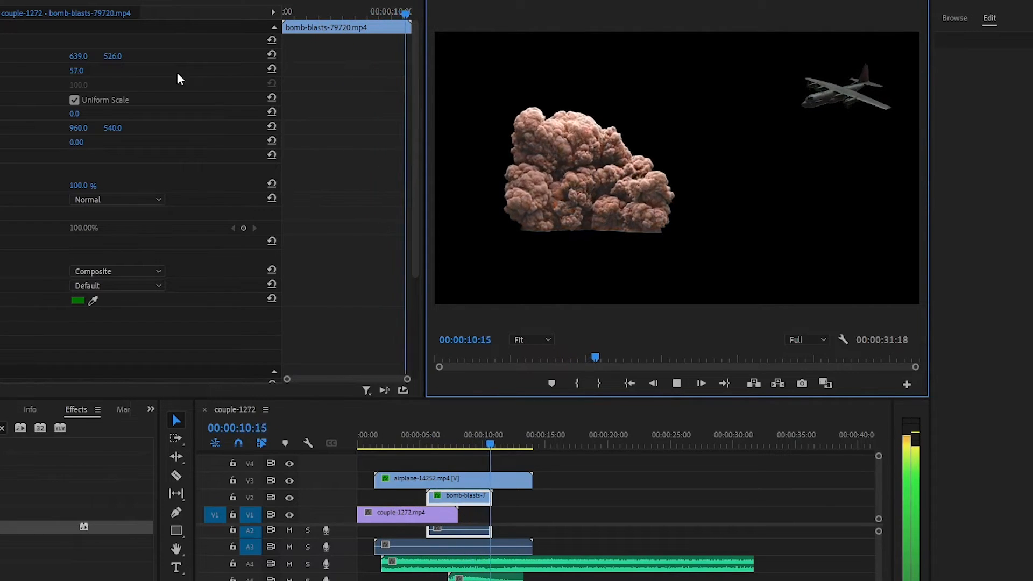
click(676, 383)
Step: At 00:00:06:15, add position and scale keyframes to the bomb-blasts clip with position 561, 481 and scale 78
drag(519, 444, 440, 466)
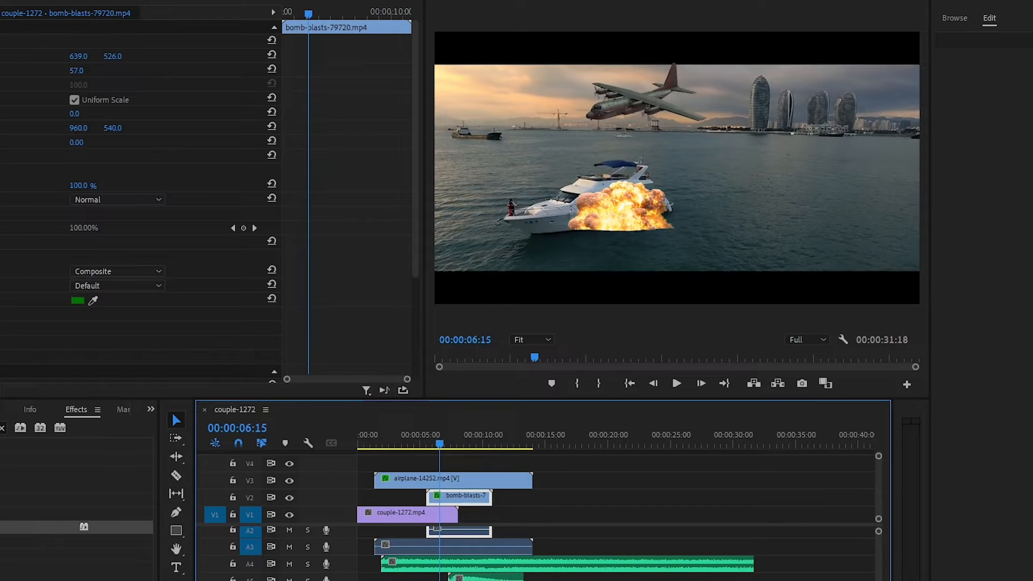
click(4, 56)
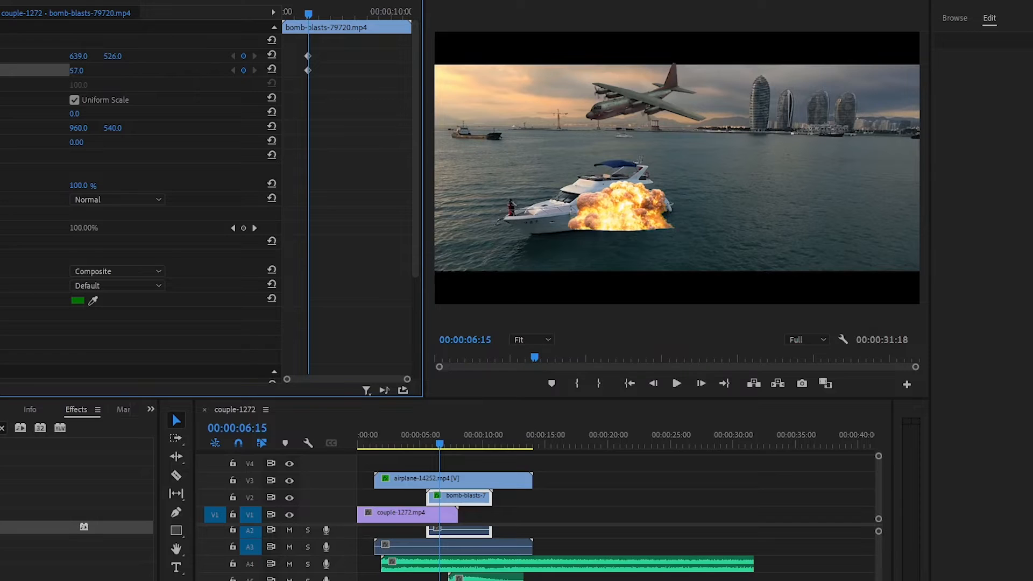
mouse_move(76, 70)
mouse_down()
mouse_move(119, 57)
mouse_move(84, 70)
mouse_move(75, 57)
mouse_move(46, 57)
mouse_move(81, 57)
mouse_up()
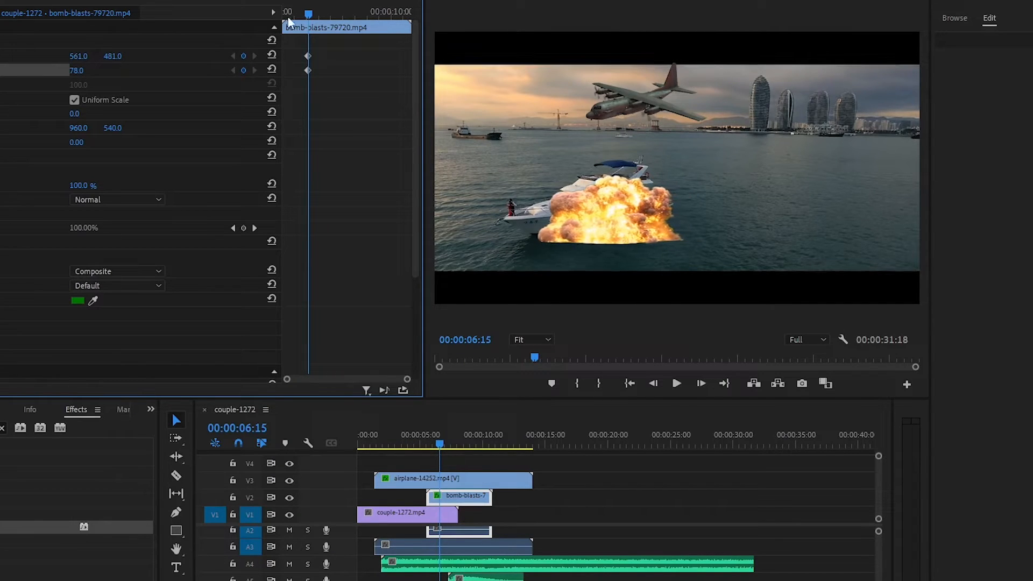
Step: At 00:00:06:18, keyframe the bomb-blasts clip's scale to 94
mouse_move(308, 21)
mouse_down()
mouse_move(272, 7)
mouse_move(263, 27)
mouse_move(331, 30)
mouse_move(324, 18)
mouse_move(310, 26)
mouse_up()
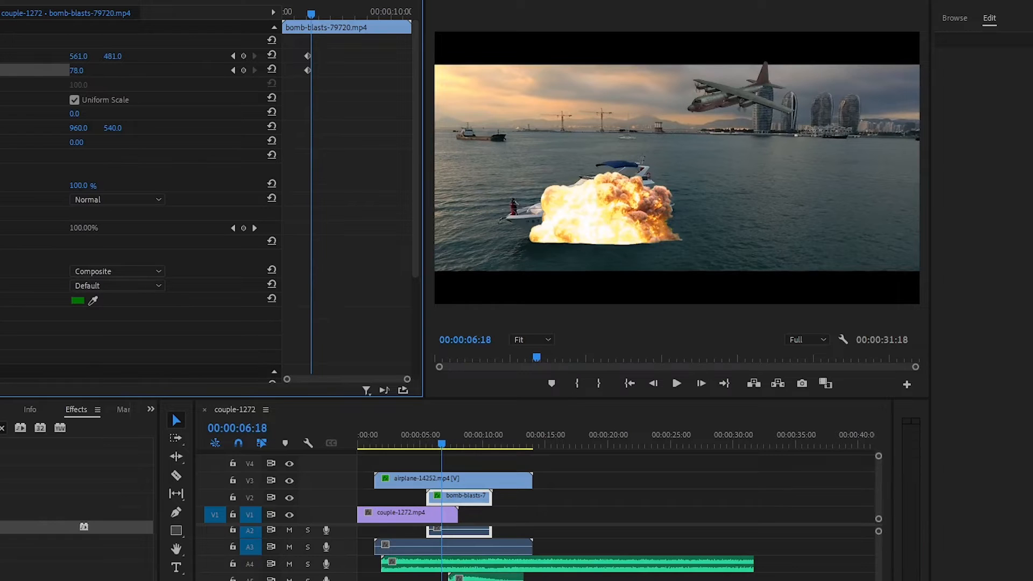
drag(76, 70, 85, 70)
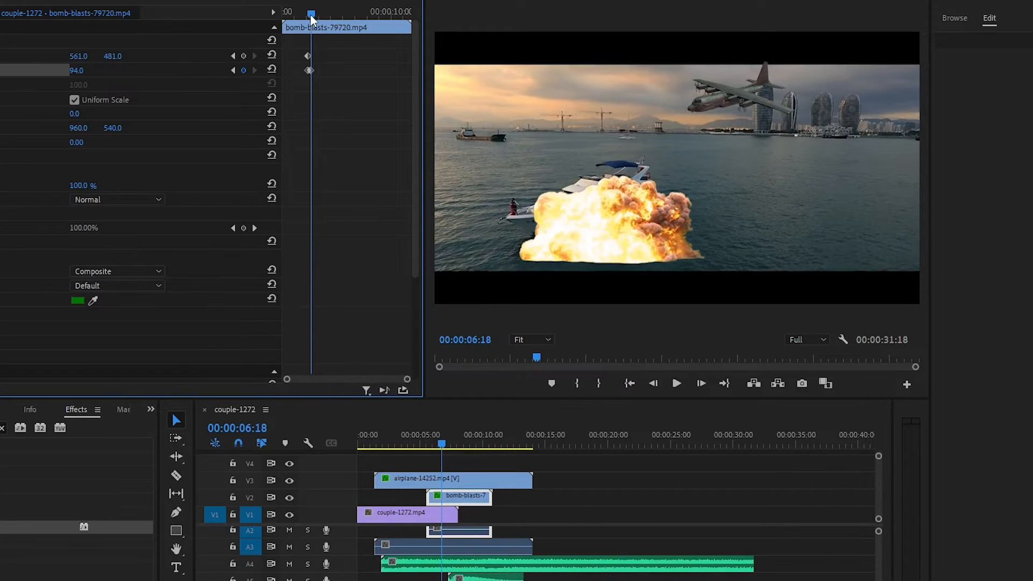
mouse_move(310, 14)
mouse_down()
mouse_move(271, 8)
mouse_move(357, 18)
mouse_move(304, 32)
mouse_move(312, 30)
mouse_up()
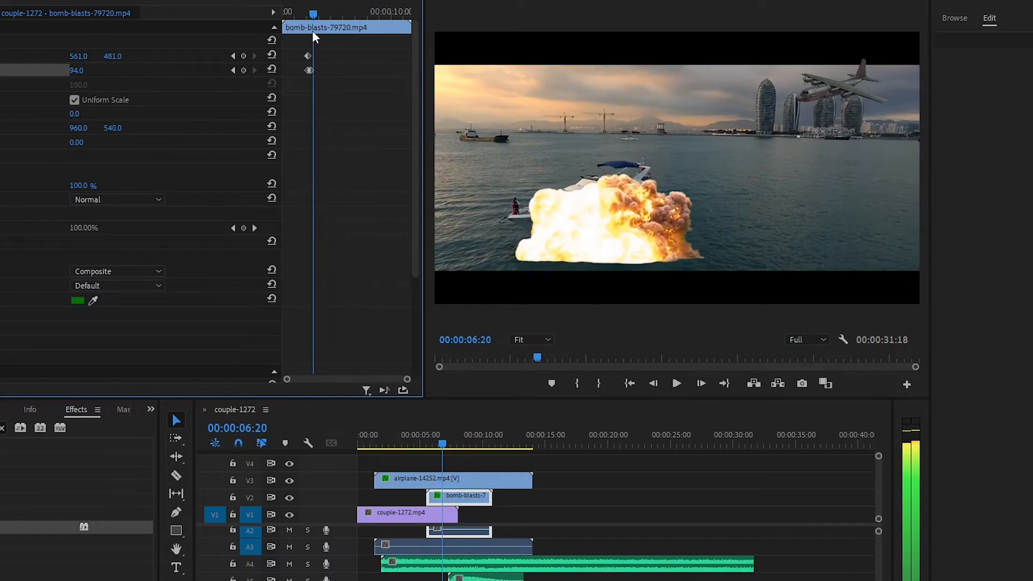
Step: Reopen the airplane clip's effect settings and play from 00:00:06:17 to examine its motion during the explosion
double_click(504, 478)
click(113, 3)
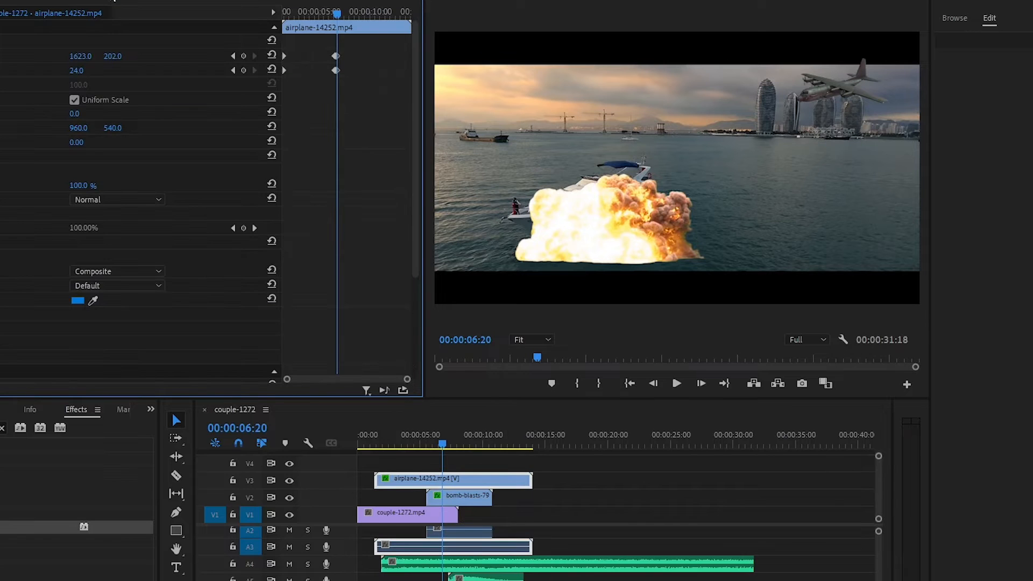
mouse_move(337, 18)
mouse_down()
mouse_move(285, 26)
mouse_move(335, 27)
mouse_up()
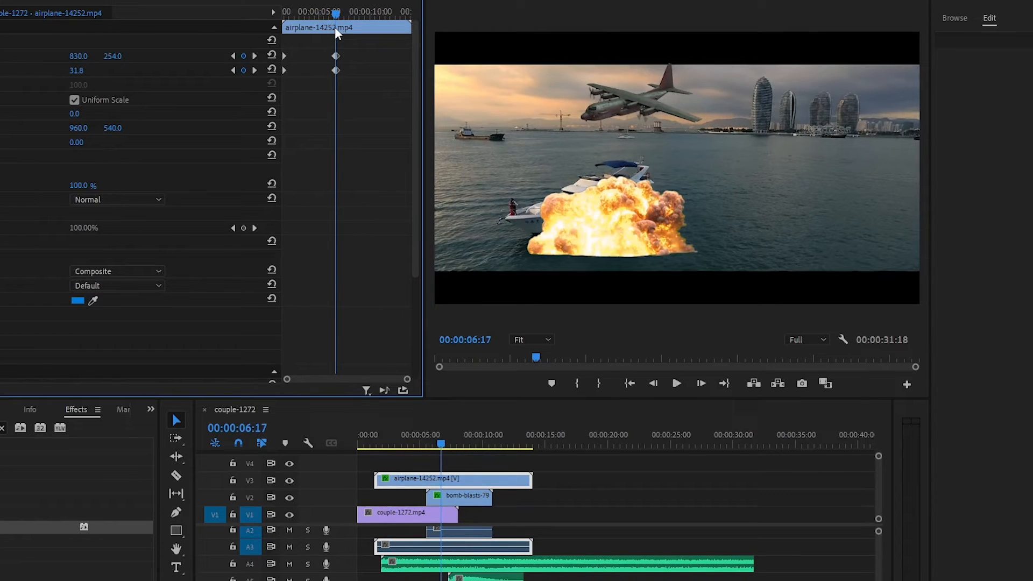
key(space)
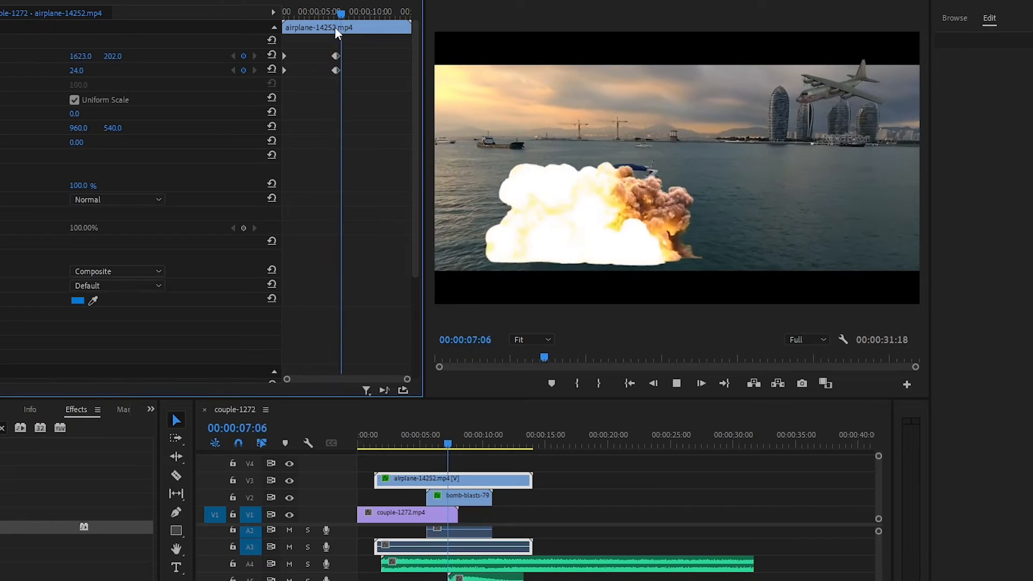
key(space)
key(space)
key(space)
key(space)
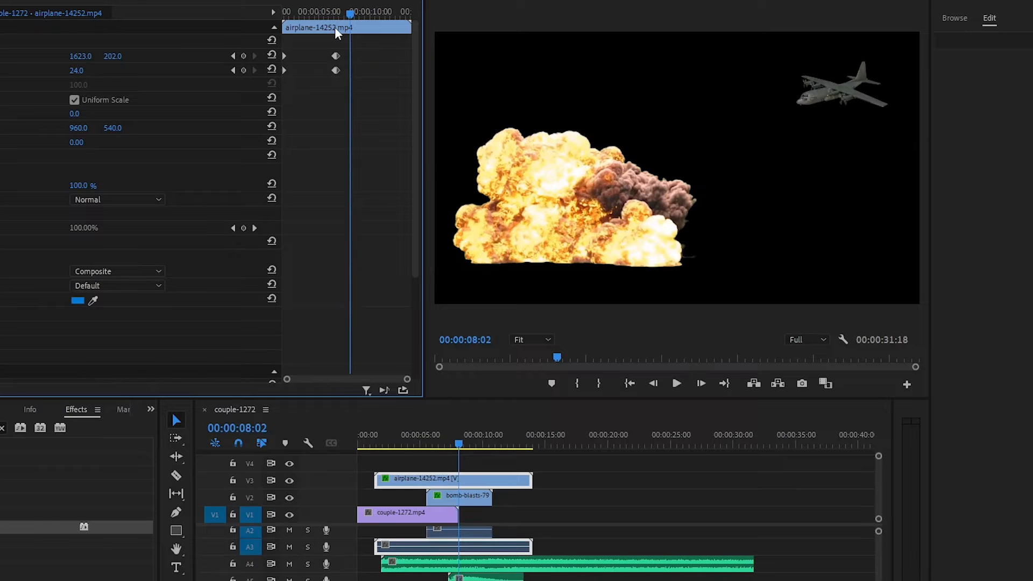
Step: Shift the airplane's late position and scale keyframes to about 00:00:05:12 and 00:00:05:23, and delete the pair at 00:00:05:12
drag(350, 13, 327, 70)
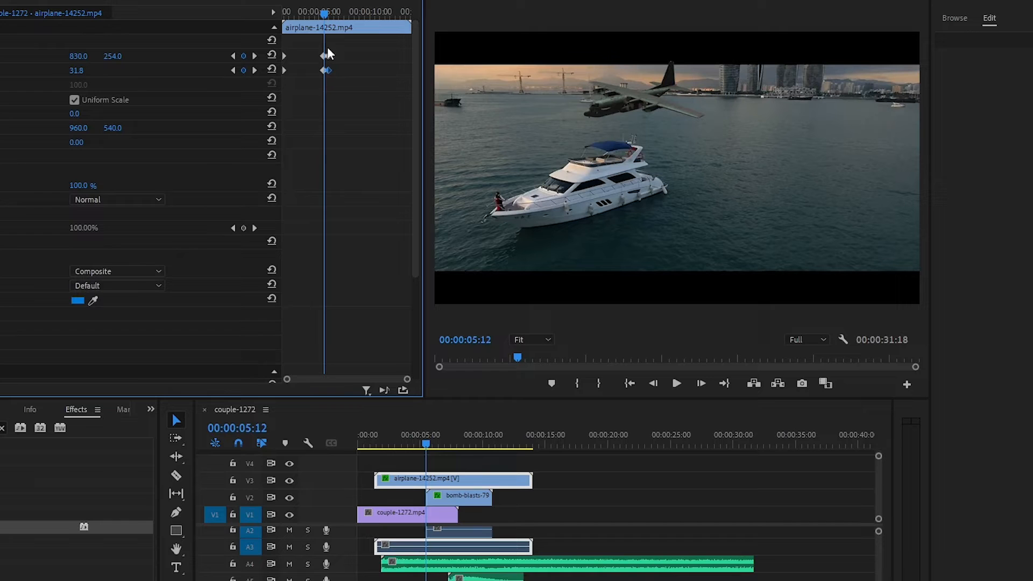
mouse_move(325, 16)
mouse_down()
mouse_move(289, 21)
mouse_move(327, 27)
mouse_up()
click(324, 55)
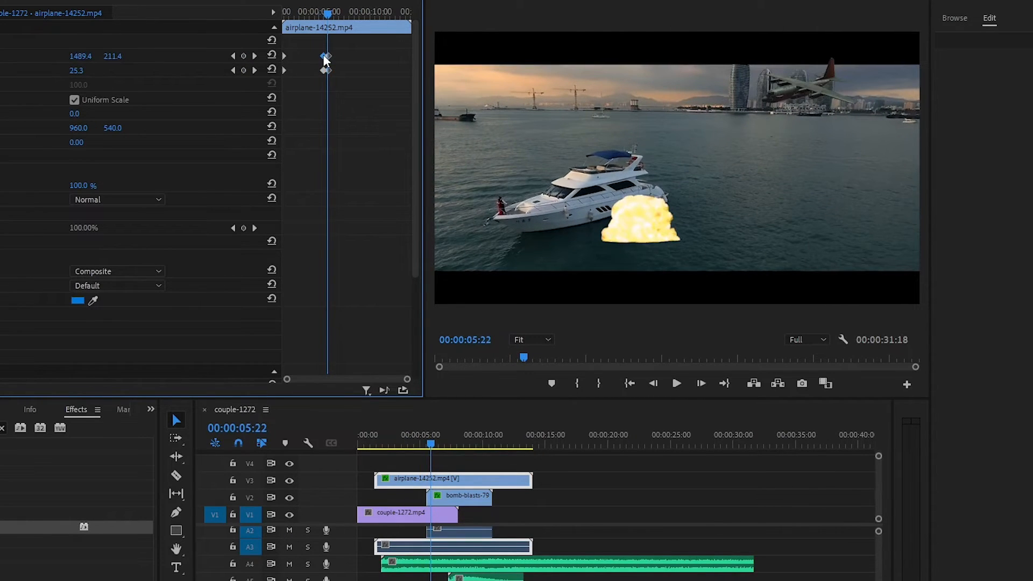
key(Delete)
key(Delete)
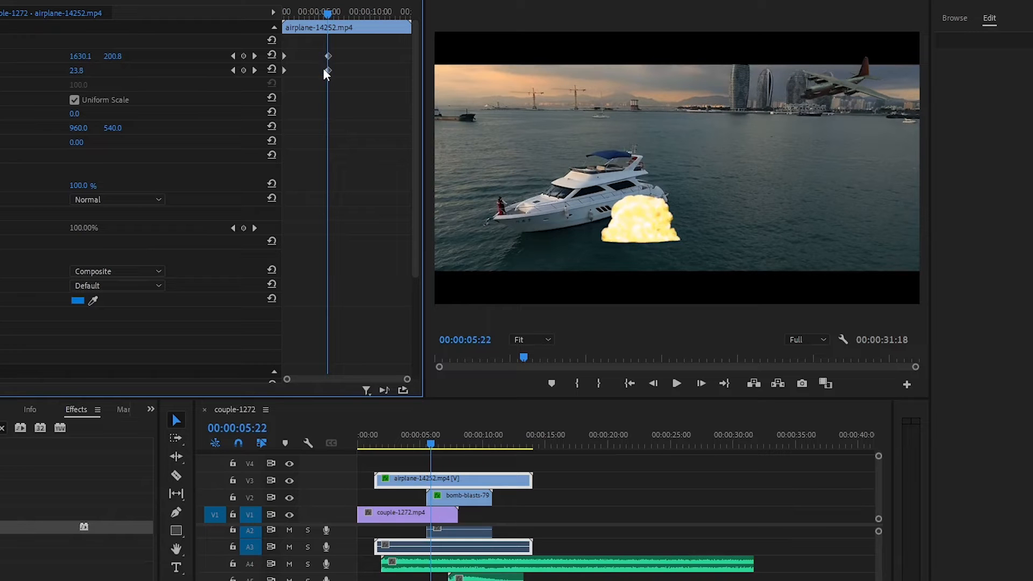
Step: Keyframe the airplane's position to 722.7, 176.7 at 00:00:05:04 and to -144.1, 198.4 at 00:00:05:20
mouse_move(332, 17)
mouse_down()
mouse_move(299, 24)
mouse_move(321, 33)
mouse_up()
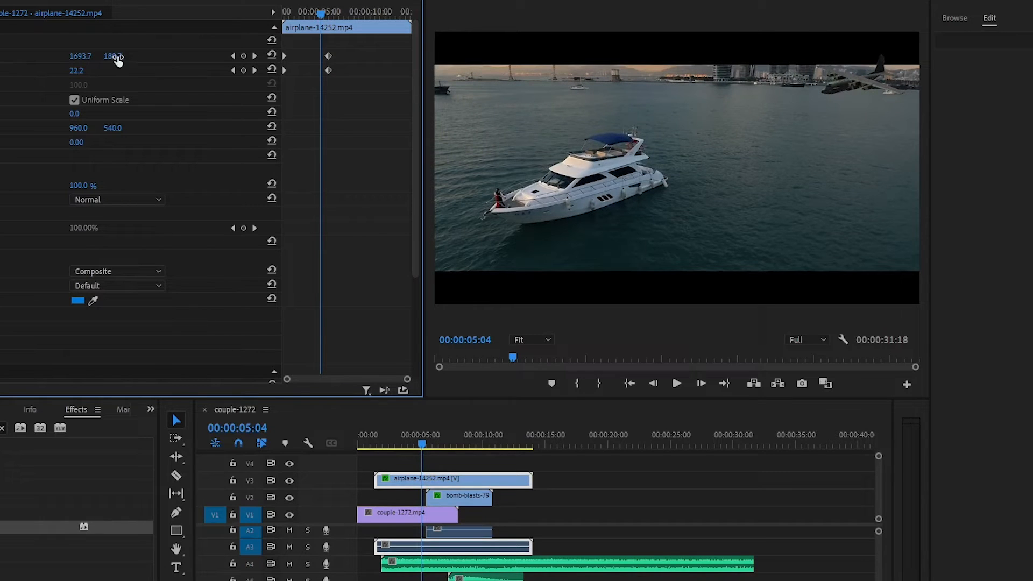
drag(117, 61, 46, 61)
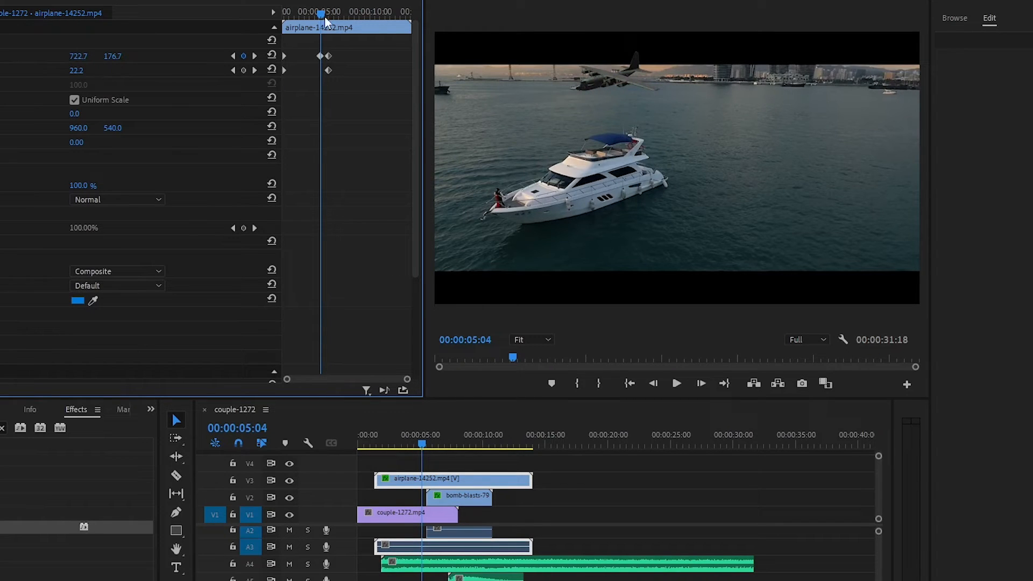
mouse_move(321, 14)
mouse_down()
mouse_move(316, 26)
mouse_move(329, 24)
mouse_up()
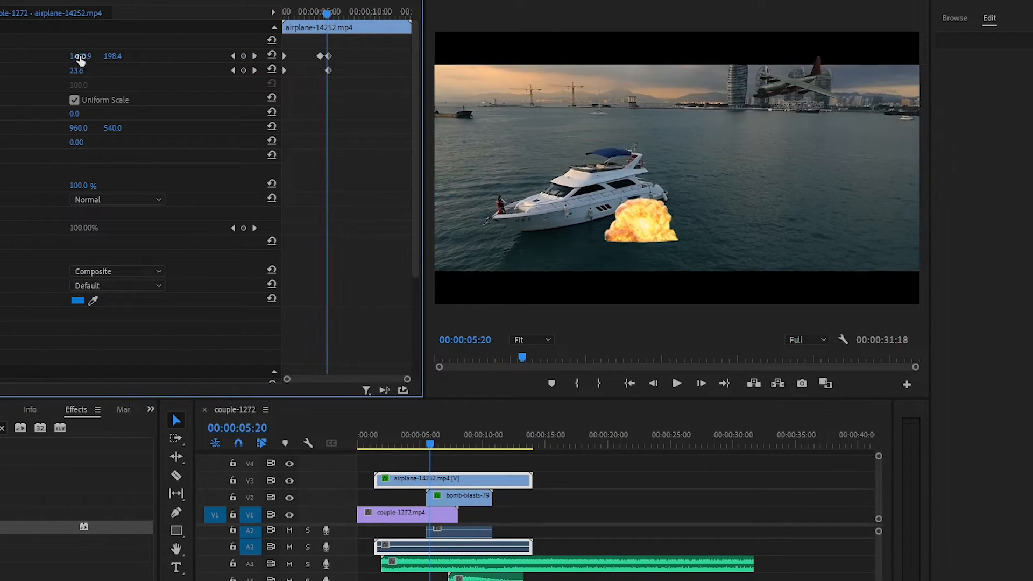
drag(80, 59, 1, 60)
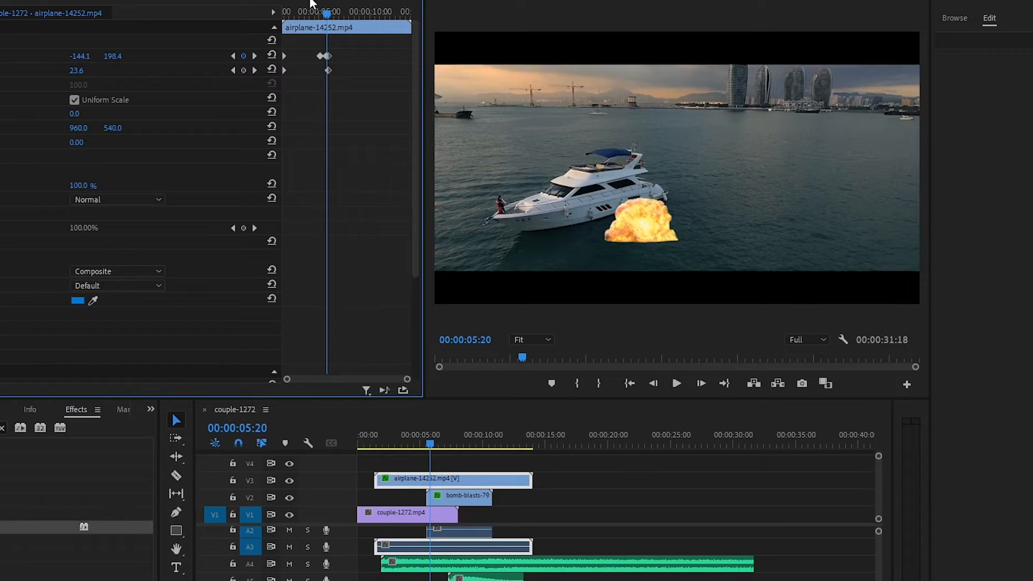
Step: Delete the airplane's last position and scale keyframes just before 00:00:06:00 and trim the clip's end to 00:00:05:19
mouse_move(326, 15)
mouse_down()
mouse_move(270, 27)
mouse_move(348, 22)
mouse_move(312, 29)
mouse_move(329, 29)
mouse_up()
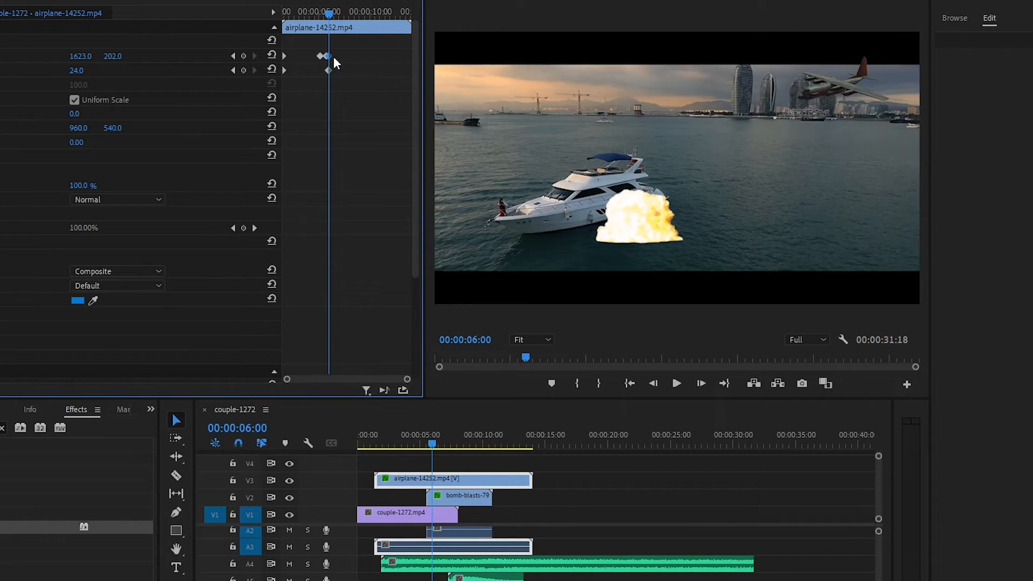
key(Delete)
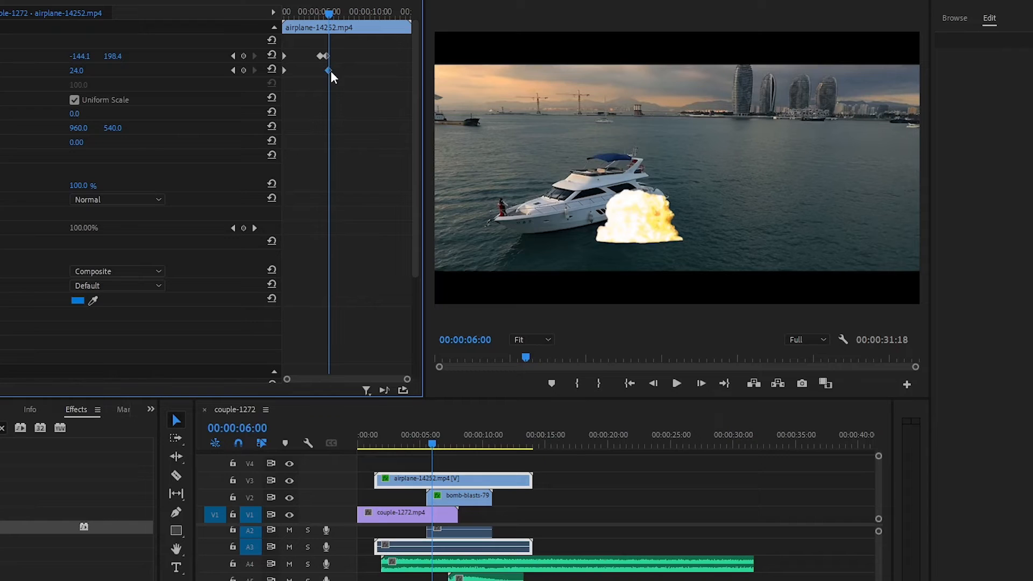
key(Delete)
mouse_move(326, 15)
mouse_down()
mouse_move(259, 15)
mouse_move(323, 19)
mouse_up()
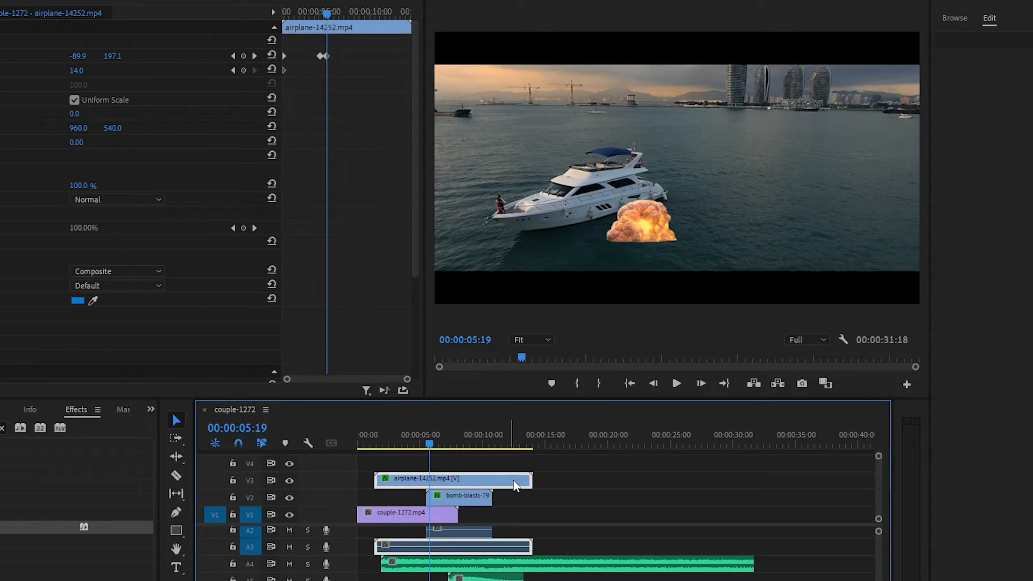
drag(531, 479, 430, 478)
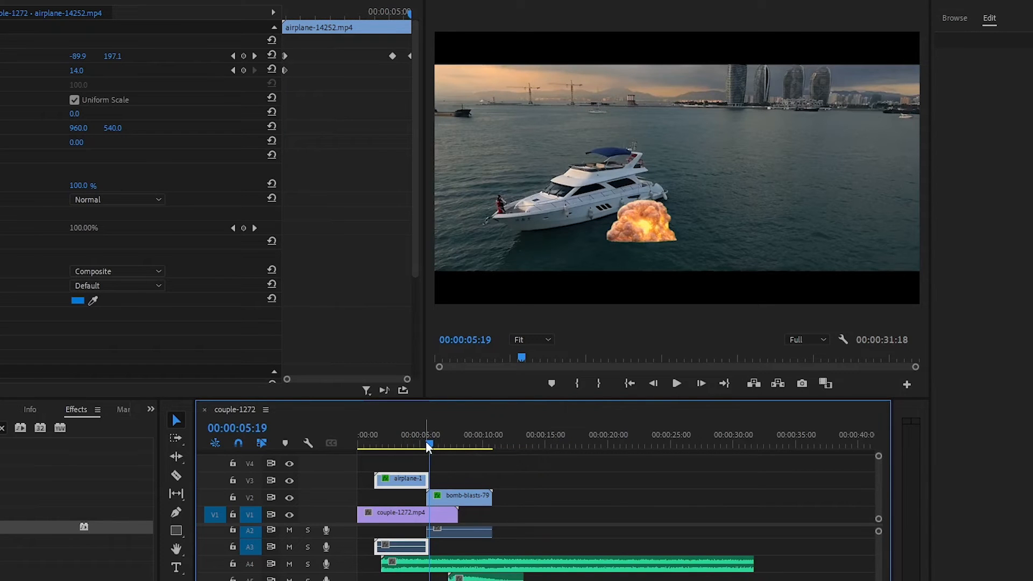
Step: Move the bomb-blasts clip to start at about 00:00:03:23 and trim its end to the couple clip's end
drag(425, 441, 419, 469)
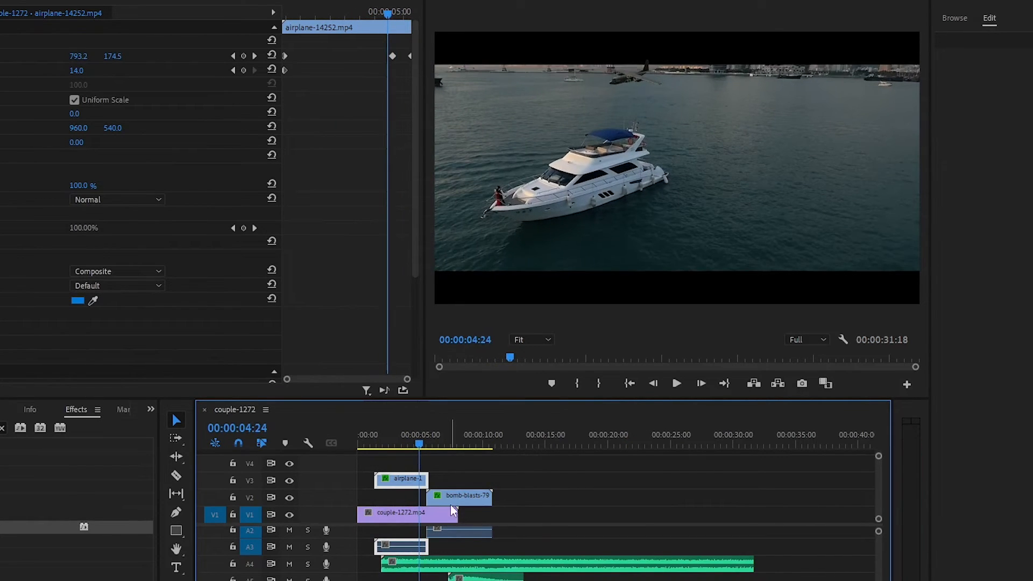
click(451, 501)
drag(450, 500, 430, 500)
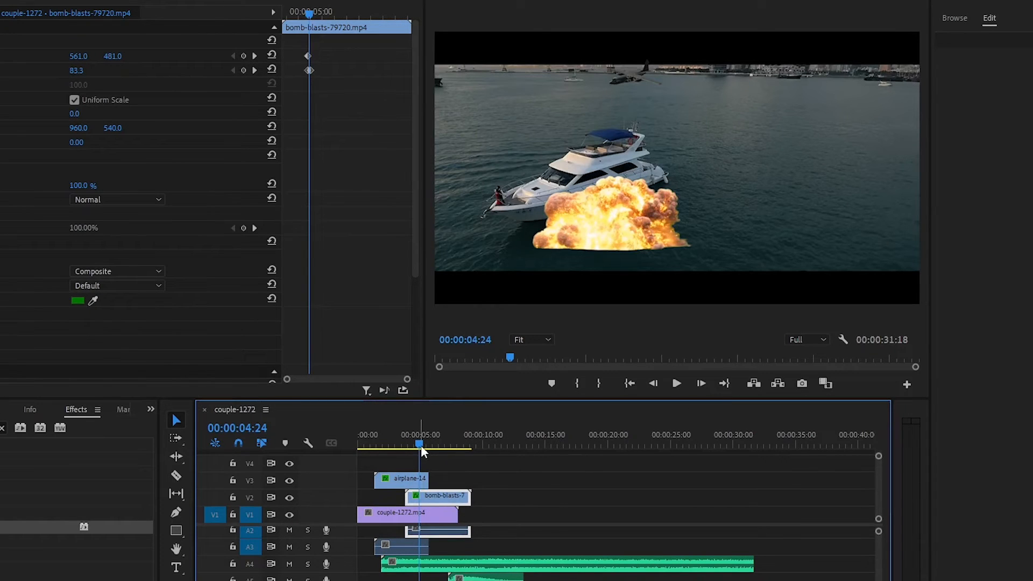
mouse_move(421, 444)
mouse_down()
mouse_move(471, 444)
mouse_move(432, 457)
mouse_up()
drag(468, 498, 455, 497)
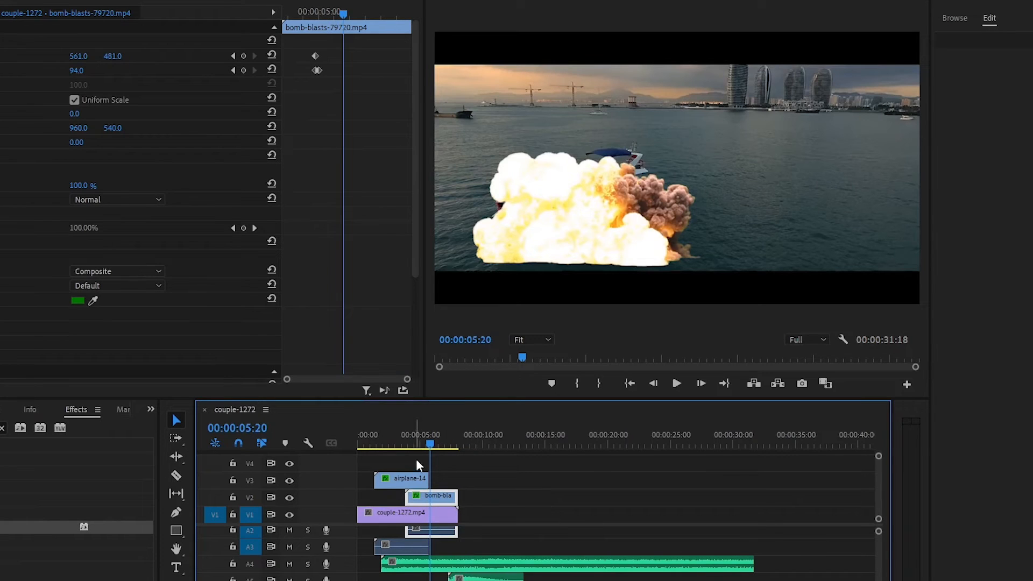
drag(431, 442, 459, 470)
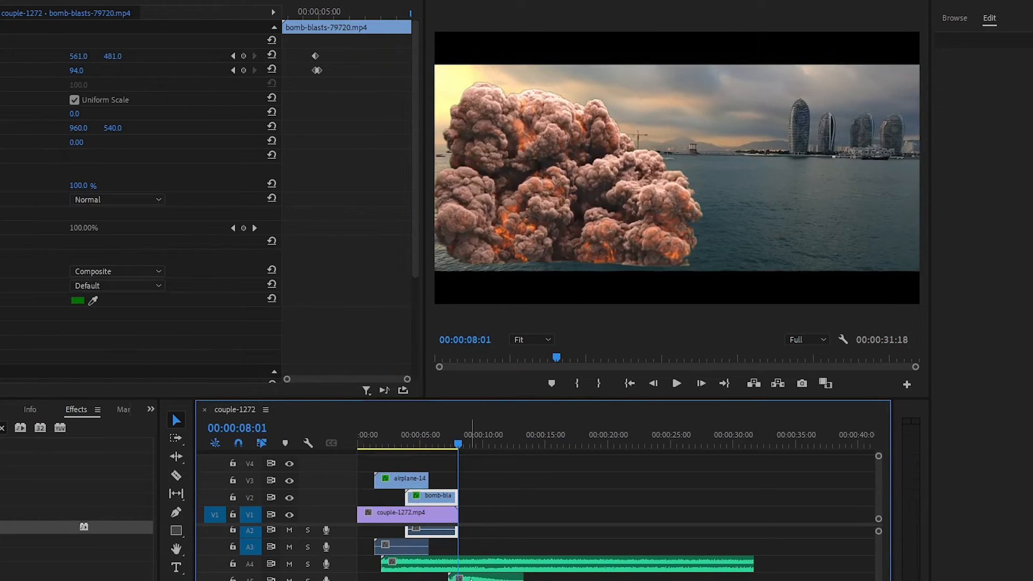
Step: Move the explosion sound to start at about 00:00:05:00, trim it and the fighter-jets sound to the couple clip's end, and play the sequence
mouse_move(473, 579)
mouse_down()
mouse_move(443, 578)
mouse_move(458, 577)
mouse_up()
drag(758, 564, 458, 561)
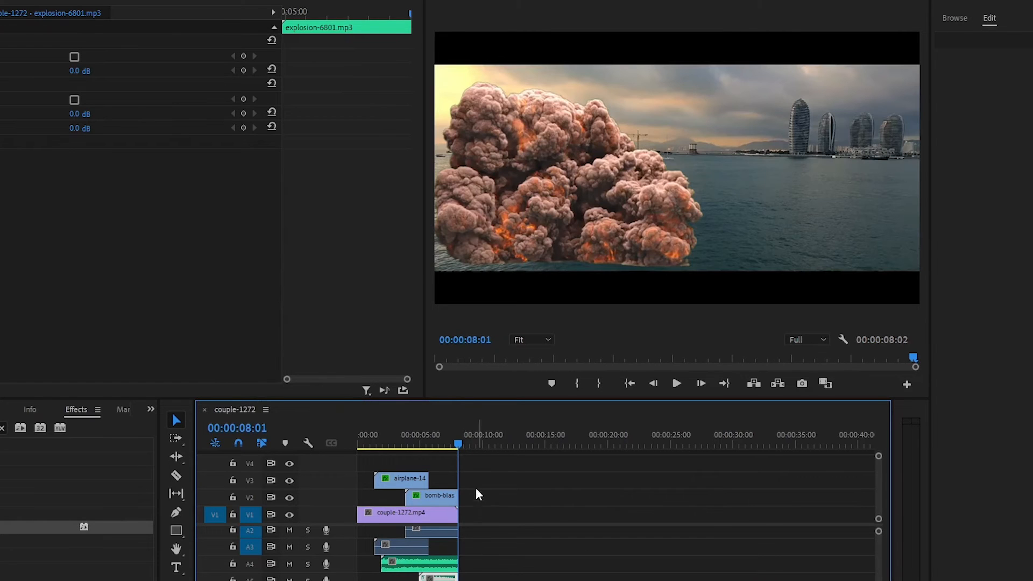
drag(458, 445, 357, 454)
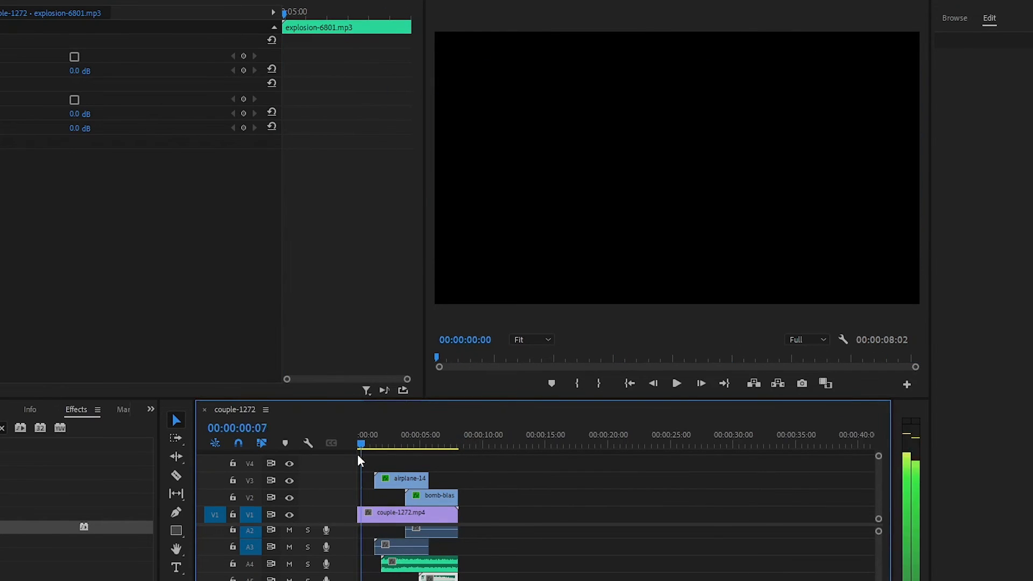
click(675, 383)
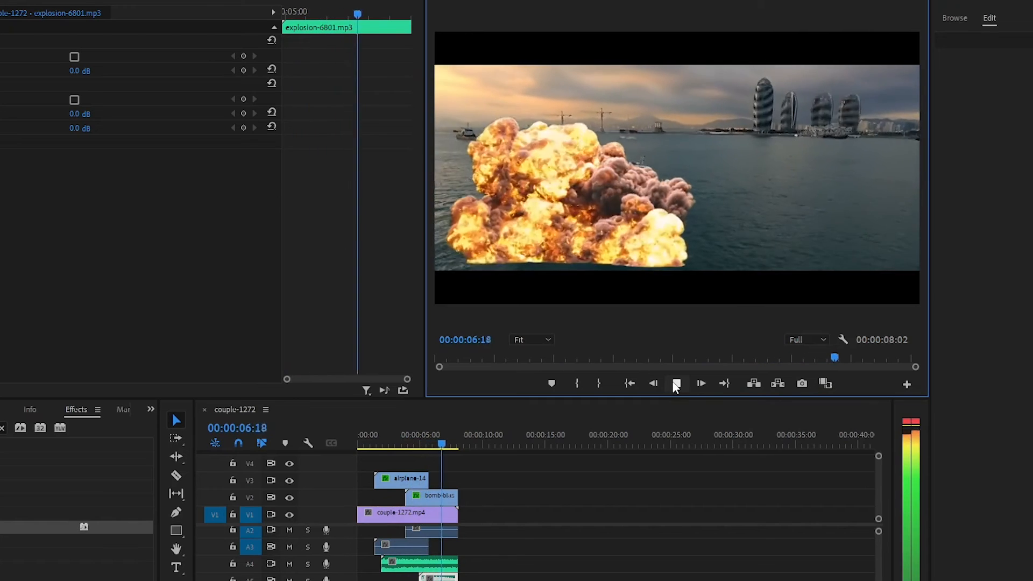
click(676, 384)
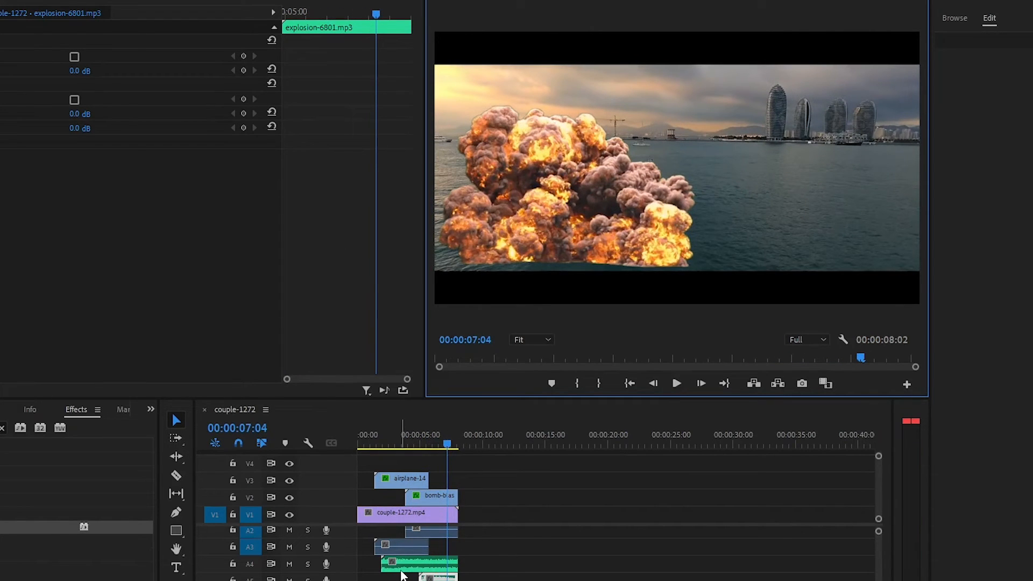
Step: Make the fighter-jets sound span the whole couple clip from 00:00:00:00, and move the explosion sound to start with the bomb-blasts clip
drag(401, 571, 456, 565)
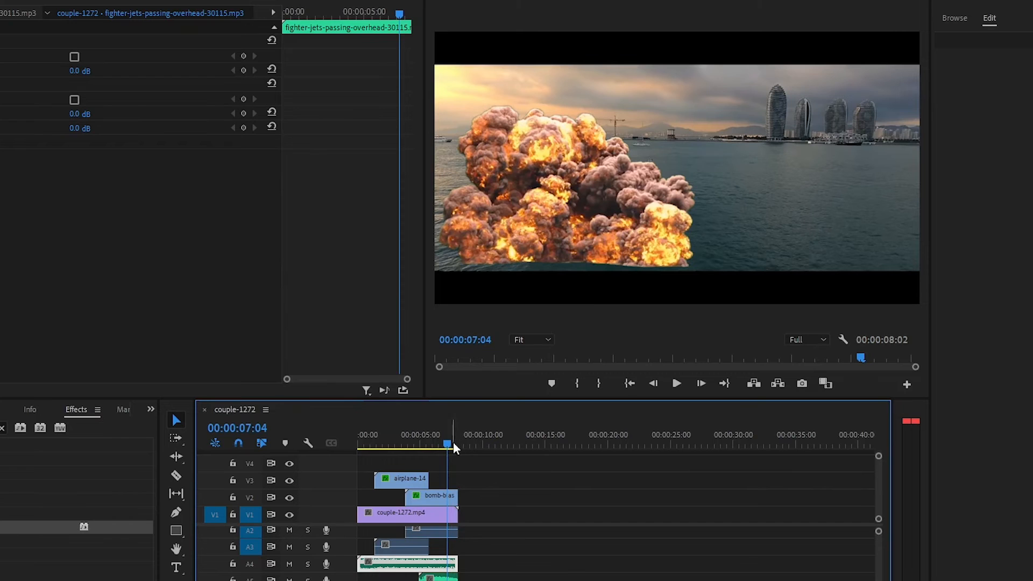
drag(453, 445, 350, 450)
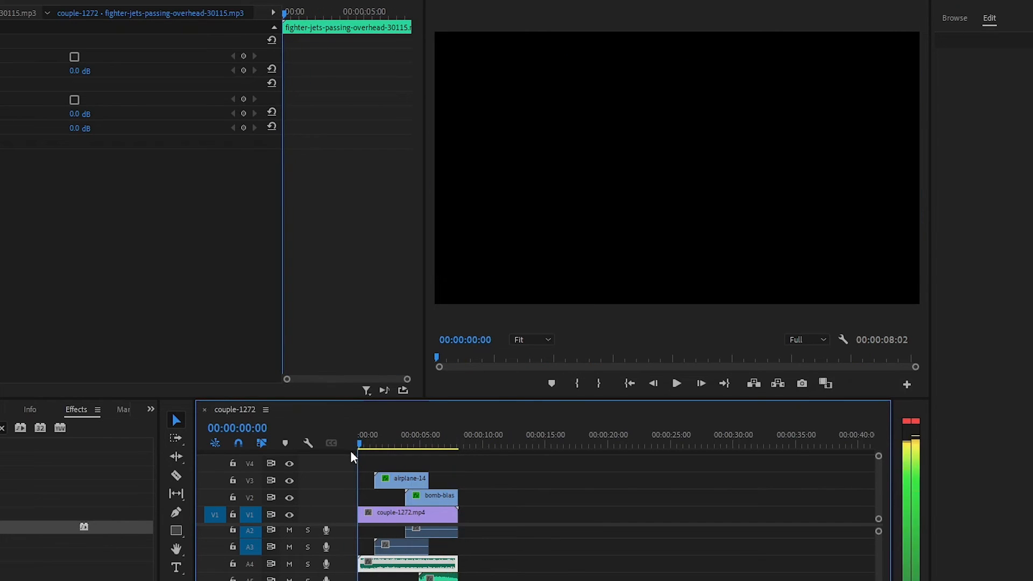
click(676, 384)
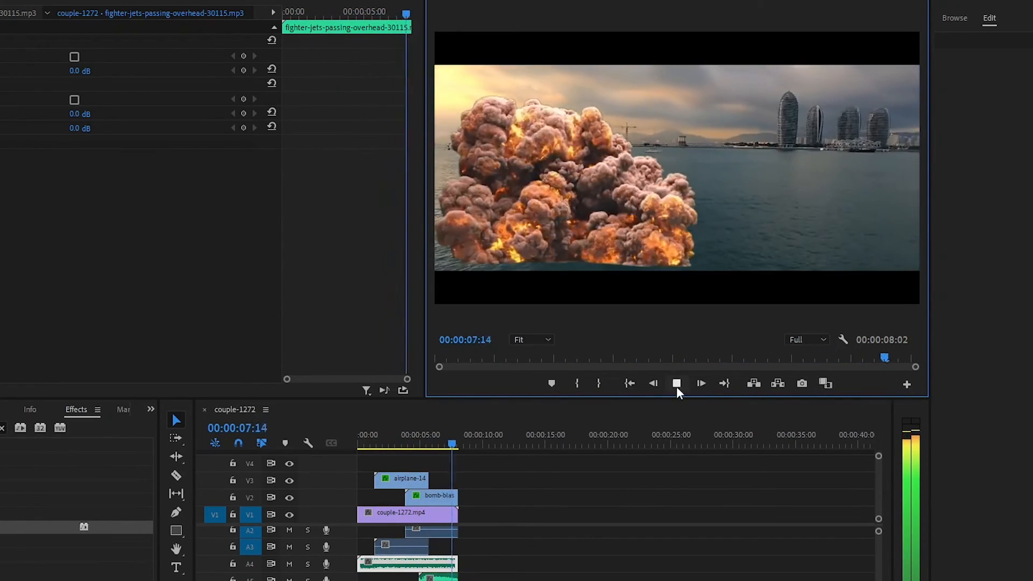
click(676, 383)
click(432, 578)
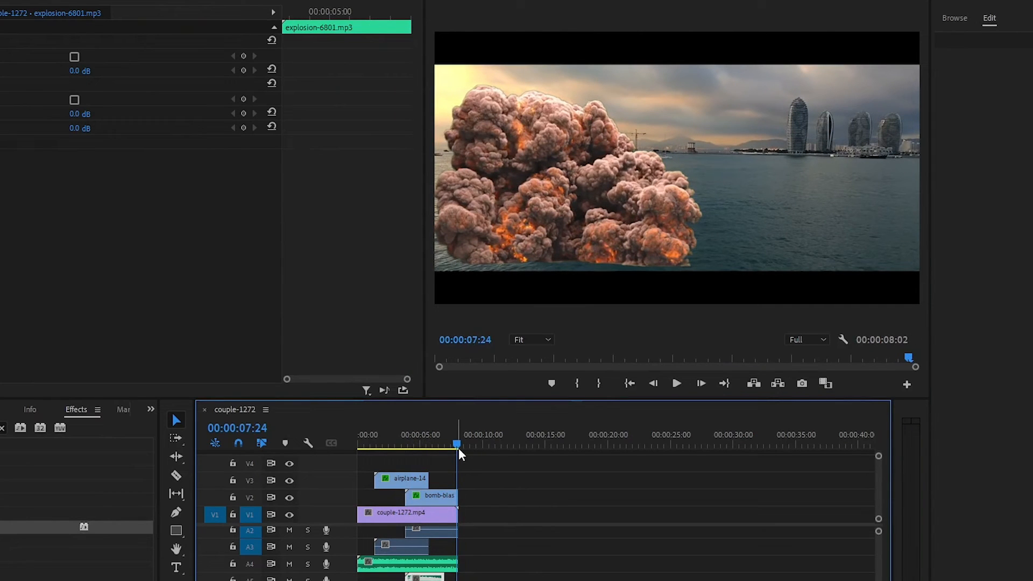
Step: Move the bomb-blasts clip to start at about 00:00:04:17, trim its end to the couple clip's end, and play the sequence
drag(458, 447, 408, 447)
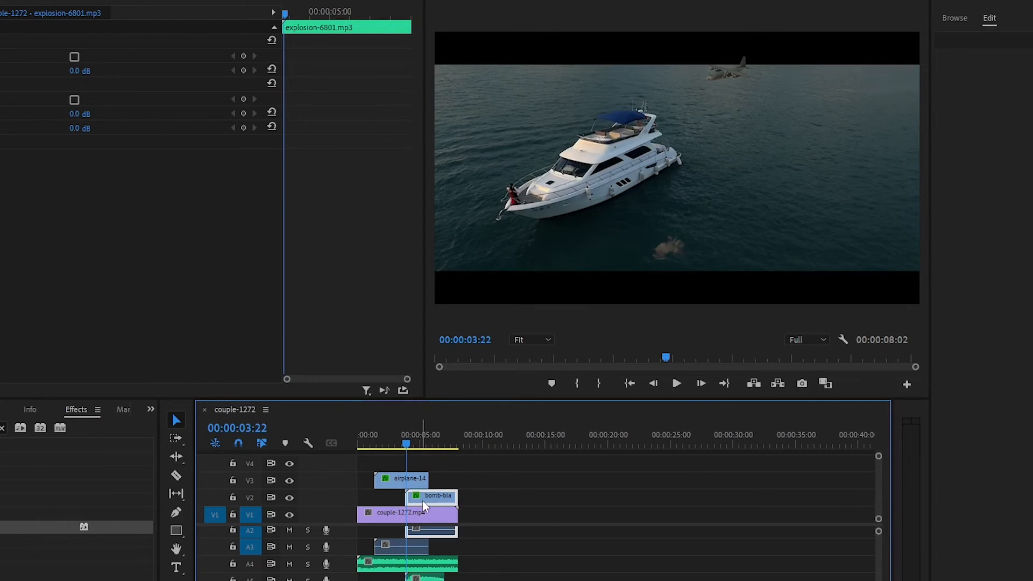
drag(421, 501, 443, 493)
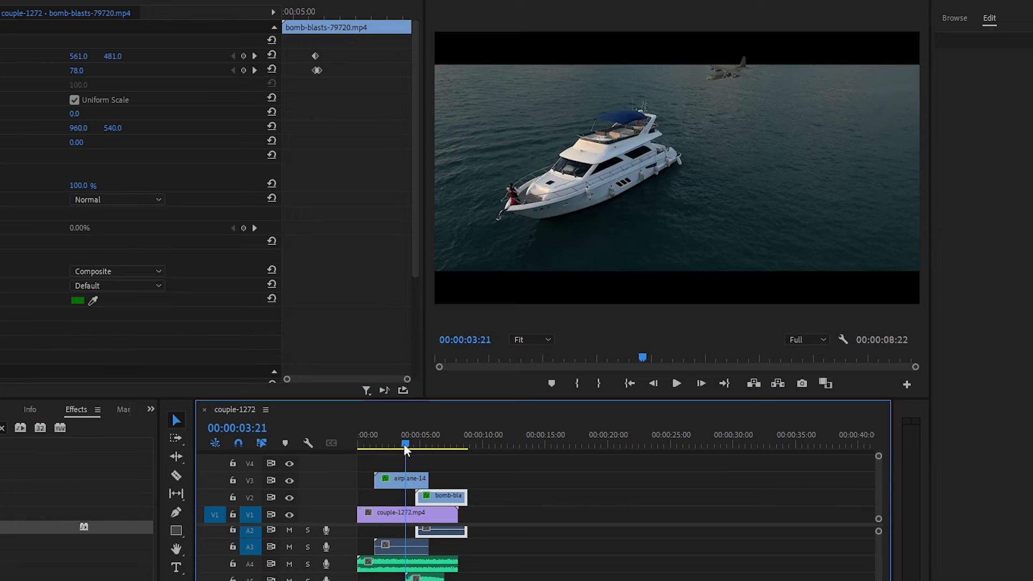
drag(404, 444, 457, 442)
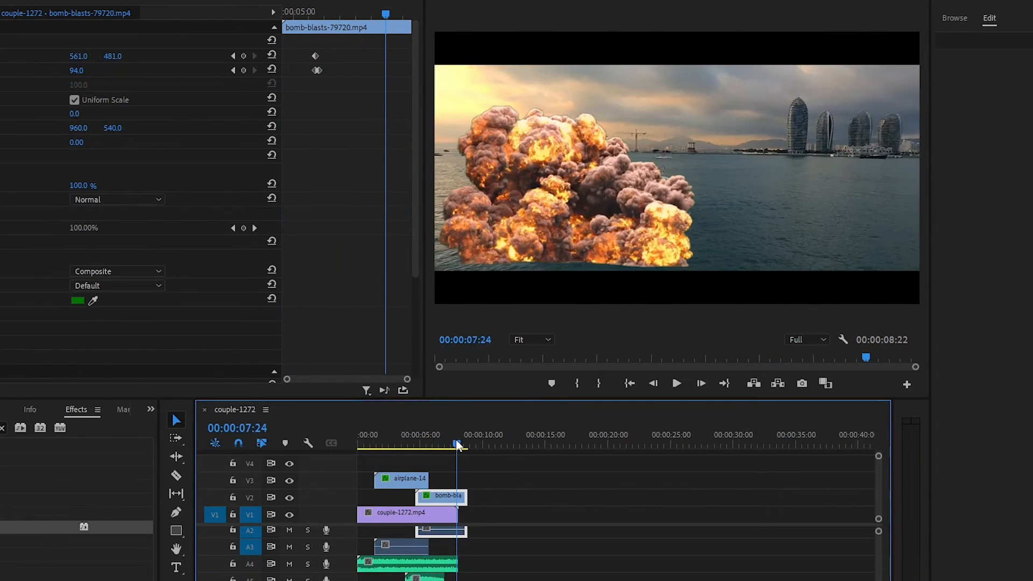
drag(467, 495, 457, 494)
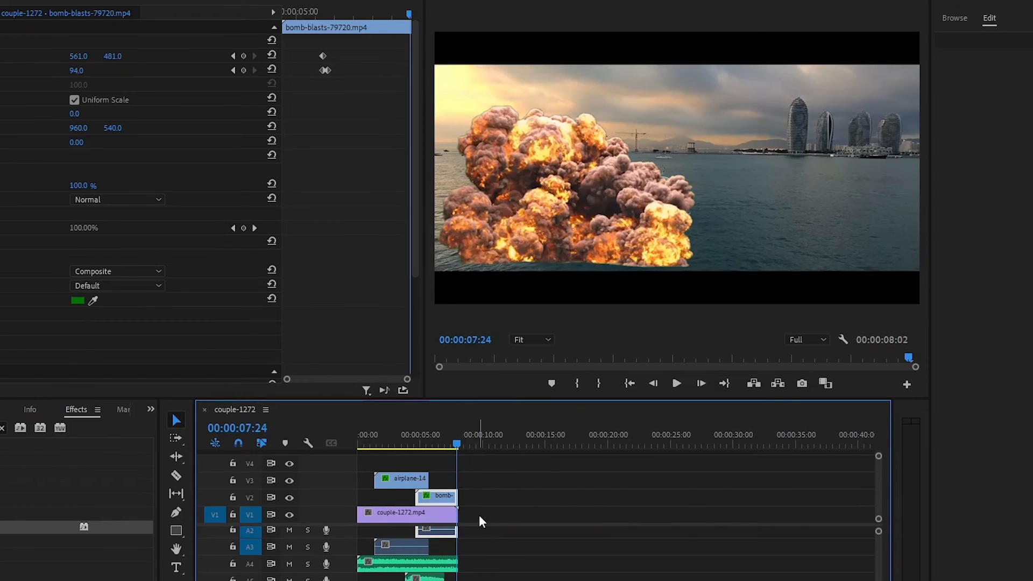
click(497, 516)
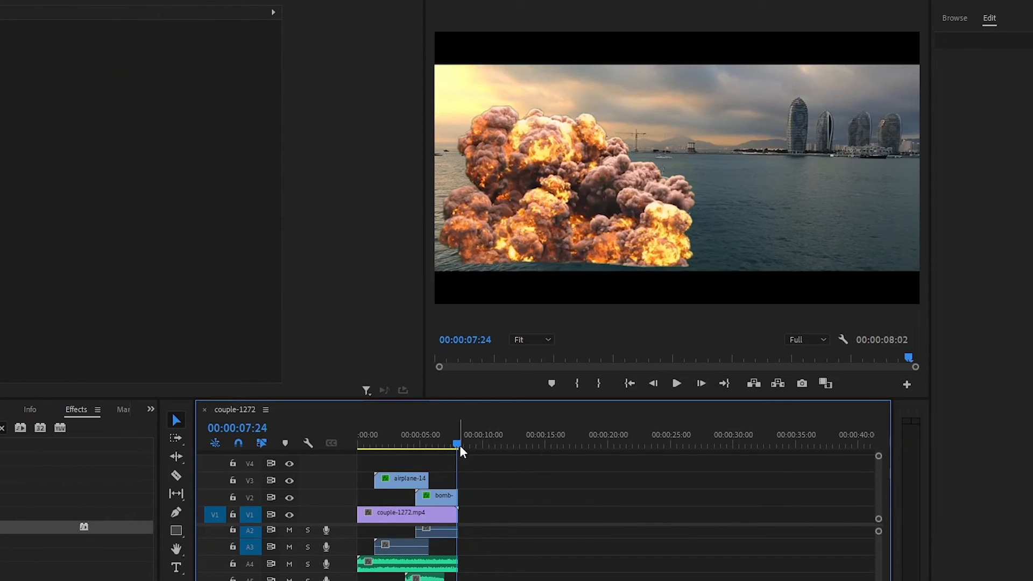
drag(458, 437, 359, 444)
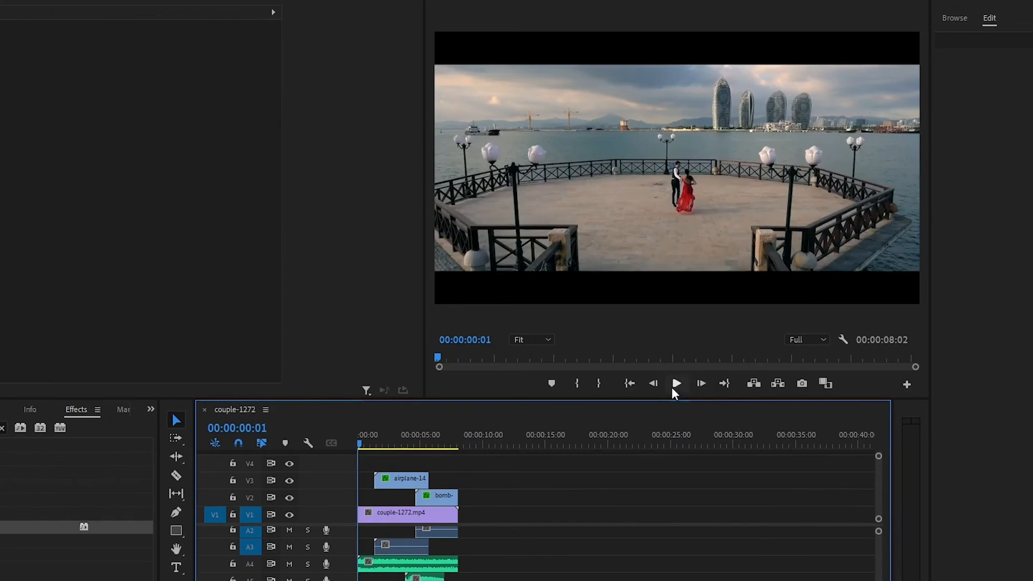
click(677, 384)
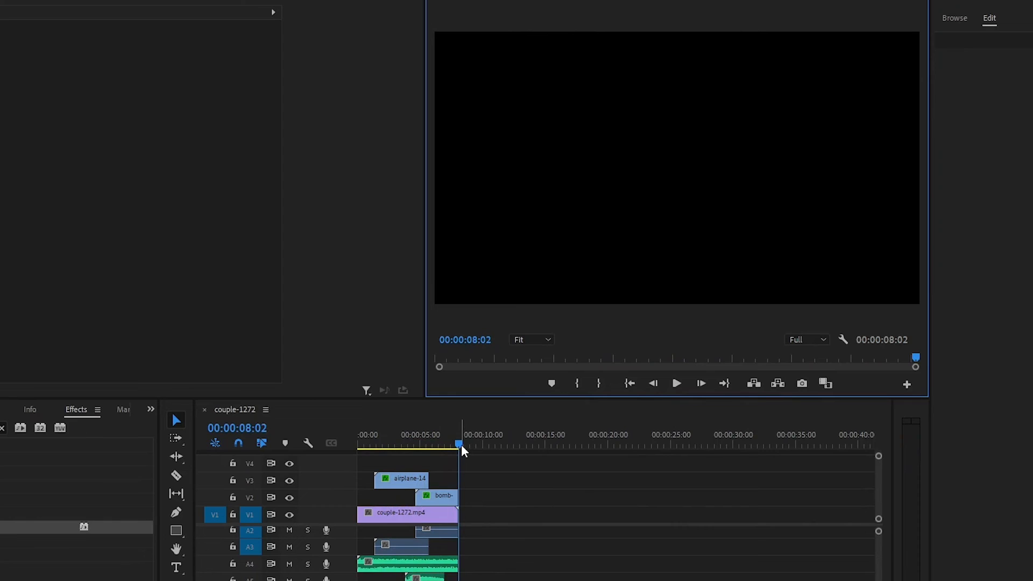
Step: Keyframe the bomb-blasts clip's position to 222.0, 194.0 at 00:00:04:17
drag(461, 444, 422, 461)
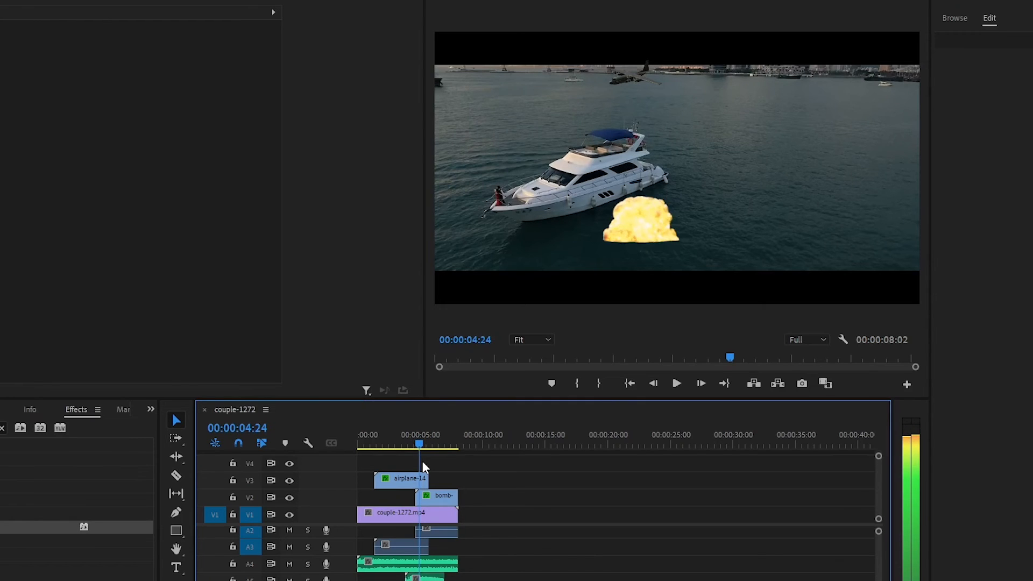
mouse_move(422, 460)
mouse_down()
mouse_move(403, 466)
mouse_move(419, 469)
mouse_up()
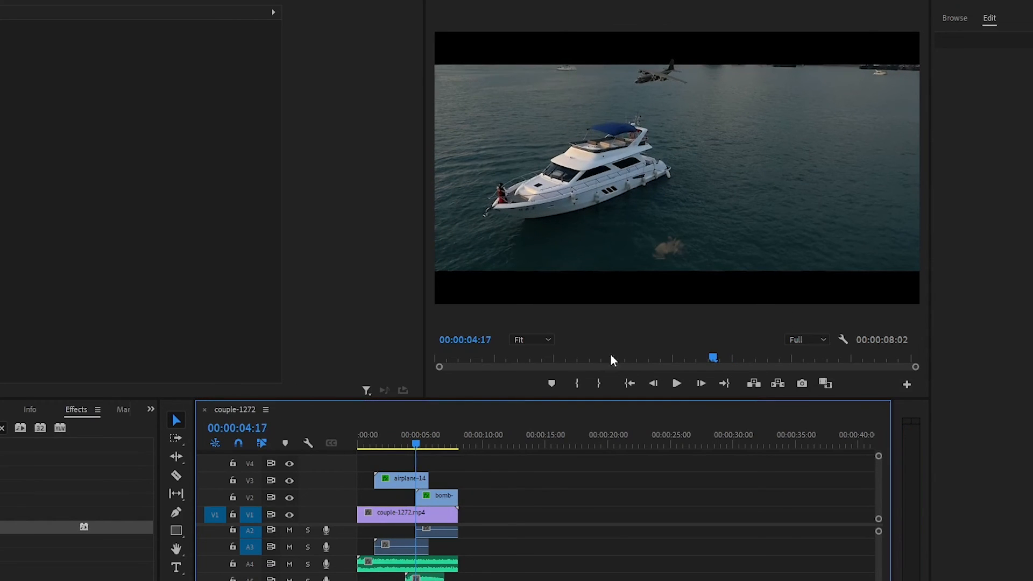
double_click(446, 496)
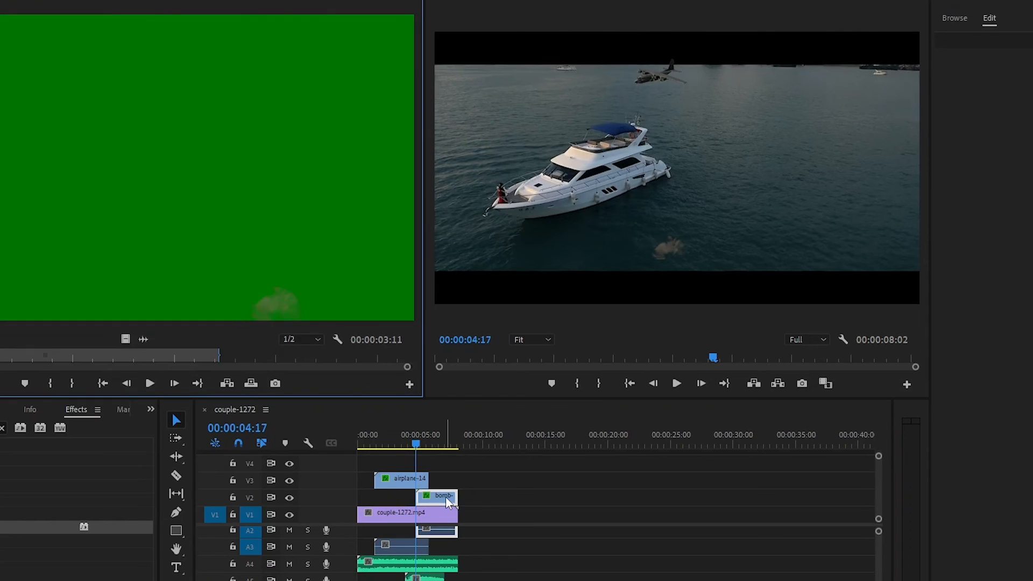
click(117, 5)
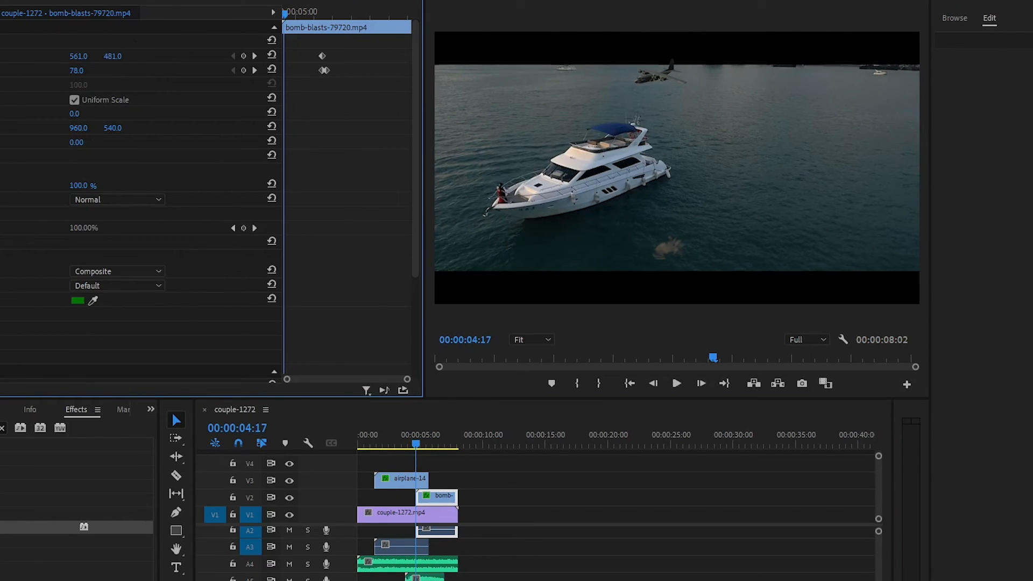
drag(113, 56, 83, 58)
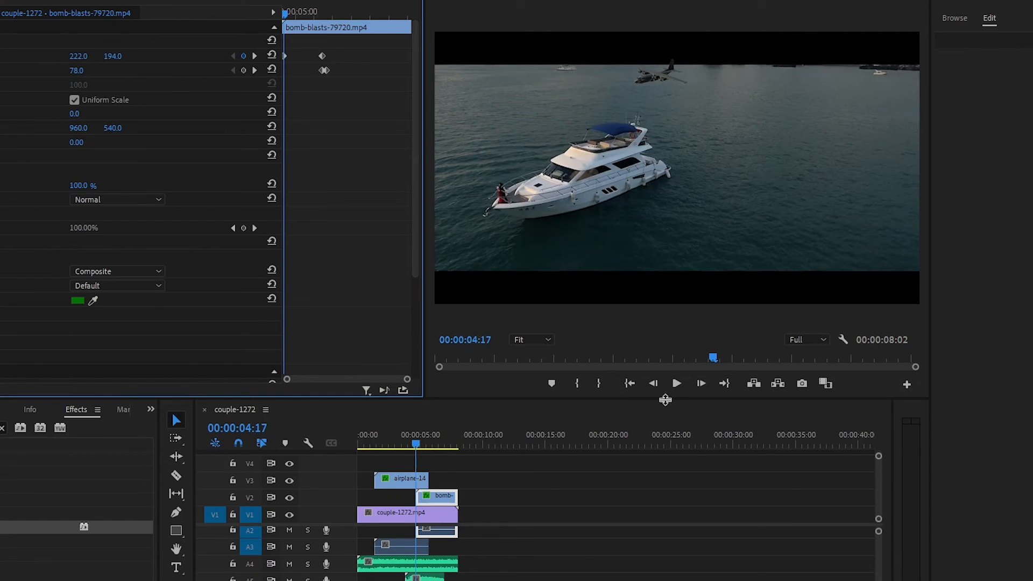
Step: Play and scrub the bomb-blasts clip from 00:00:04:17 to its end to check the explosion's movement over the boat
click(676, 382)
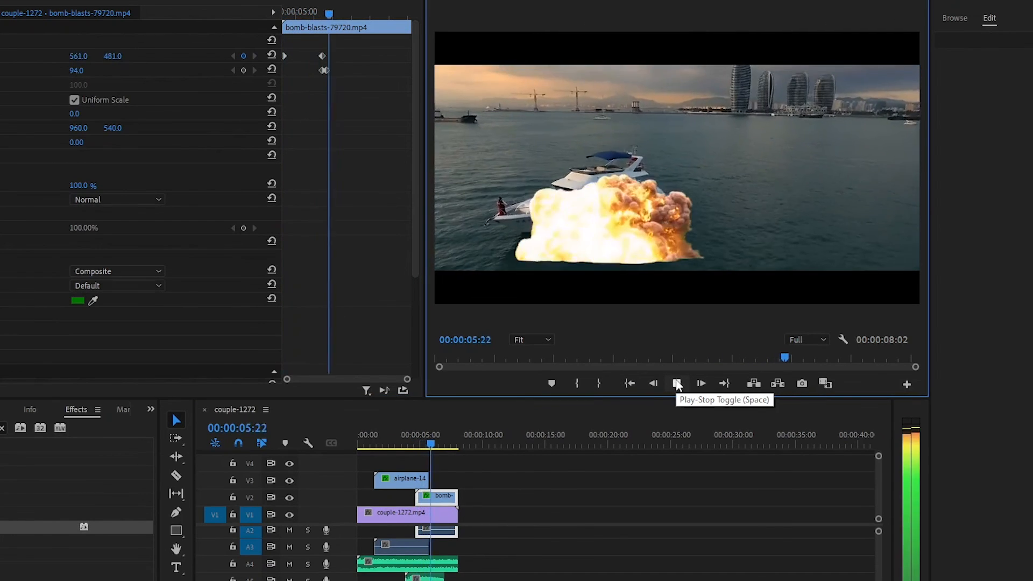
click(677, 383)
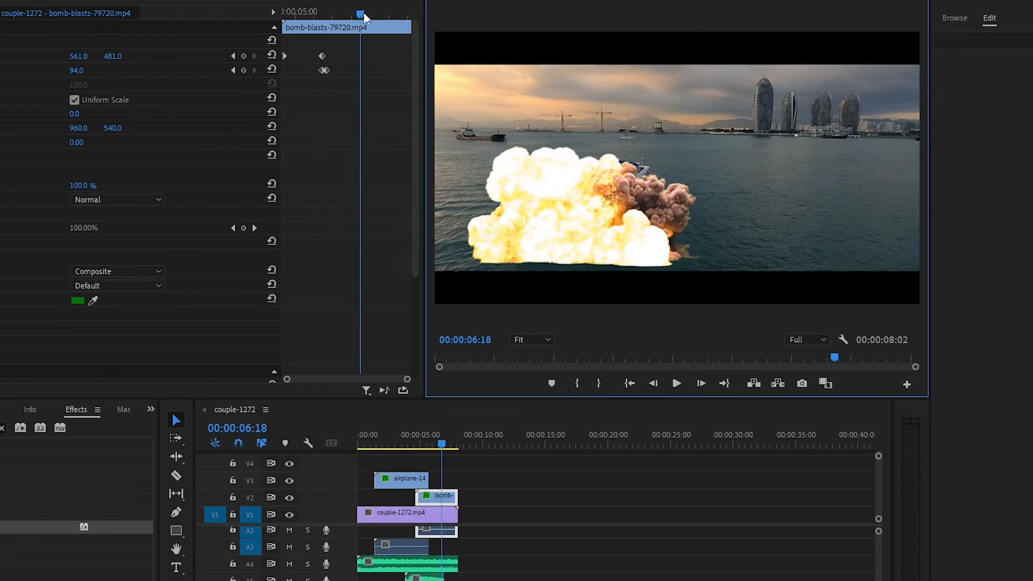
click(309, 15)
mouse_move(310, 15)
mouse_down()
mouse_move(275, 21)
mouse_move(366, 1)
mouse_move(284, 21)
mouse_move(315, 16)
mouse_move(296, 21)
mouse_move(304, 14)
mouse_up()
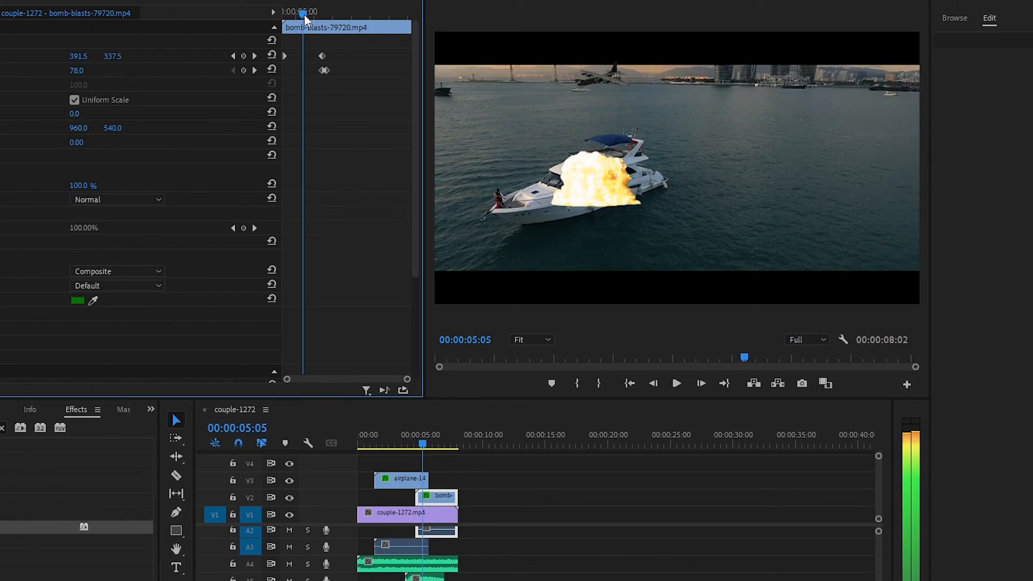
drag(304, 14, 321, 43)
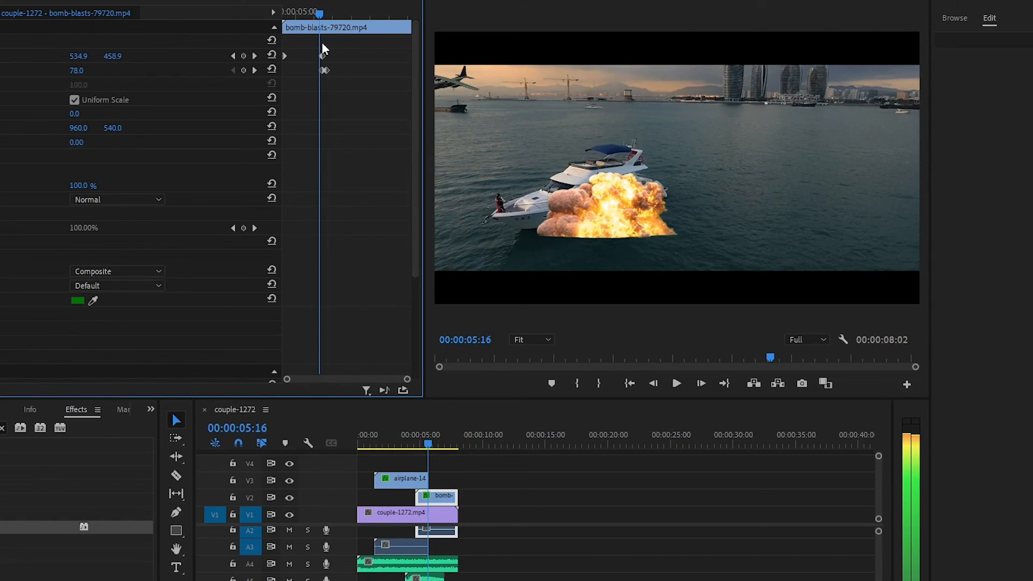
drag(321, 49, 405, 33)
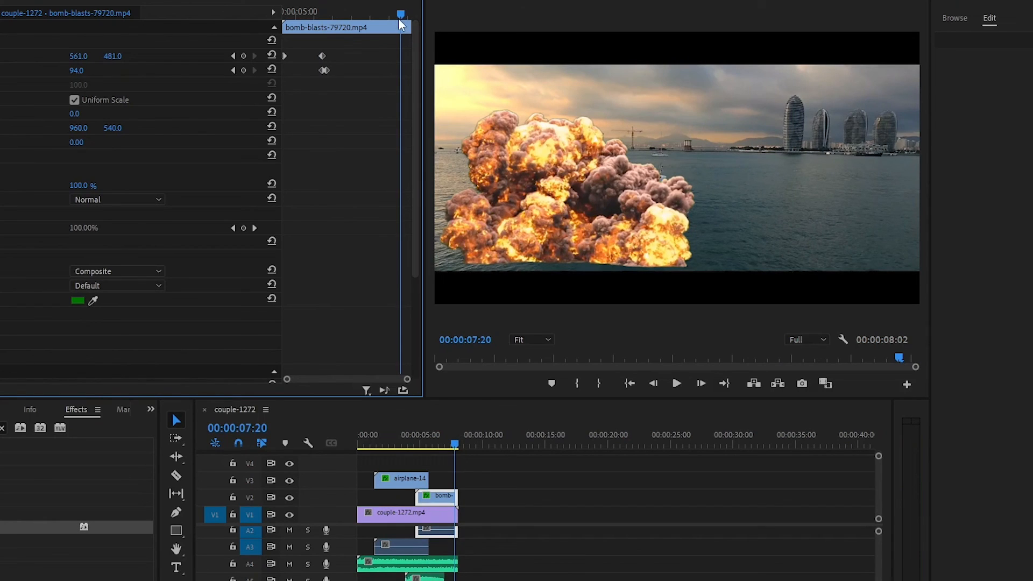
drag(400, 17, 409, 16)
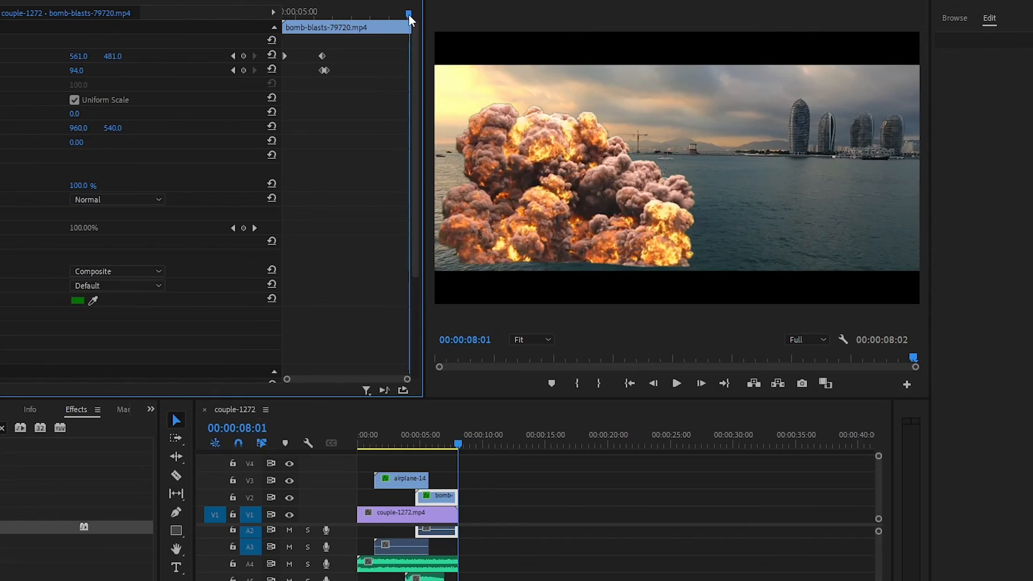